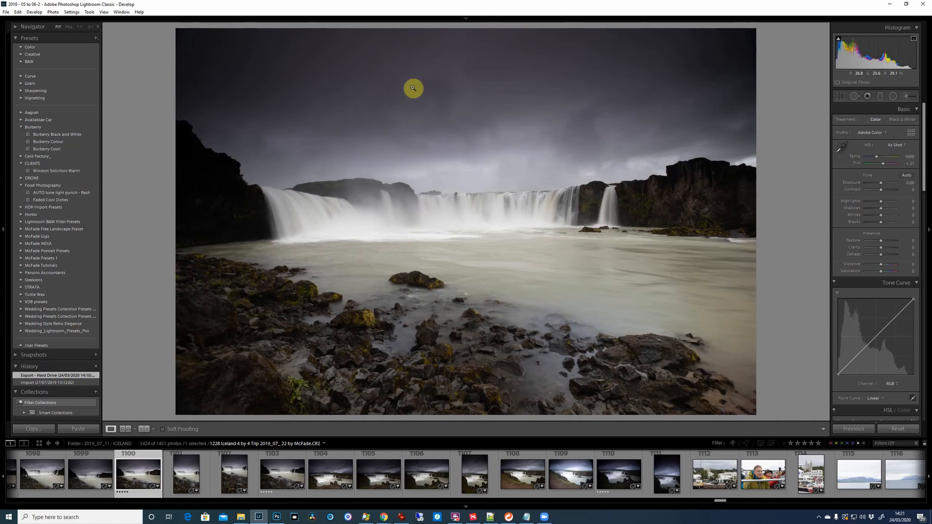
pyautogui.click(478, 81)
pyautogui.click(501, 129)
pyautogui.click(205, 188)
pyautogui.click(204, 170)
# Start Crop & Straighten on the waterfall photo and rotate it to an angle of 1.53.
pyautogui.click(841, 96)
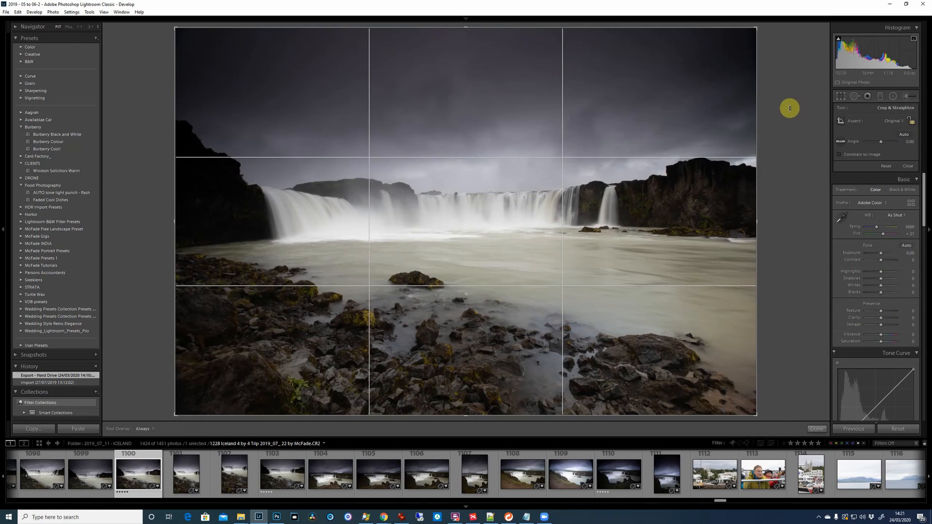
pyautogui.moveTo(790, 107)
pyautogui.mouseDown()
pyautogui.moveTo(801, 131)
pyautogui.moveTo(796, 119)
pyautogui.mouseUp()
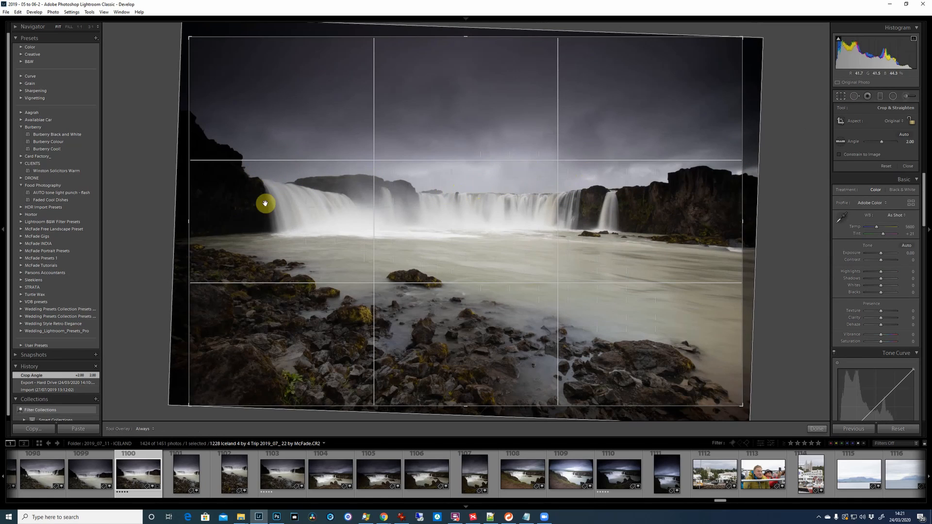
pyautogui.moveTo(800, 172); pyautogui.dragTo(787, 182)
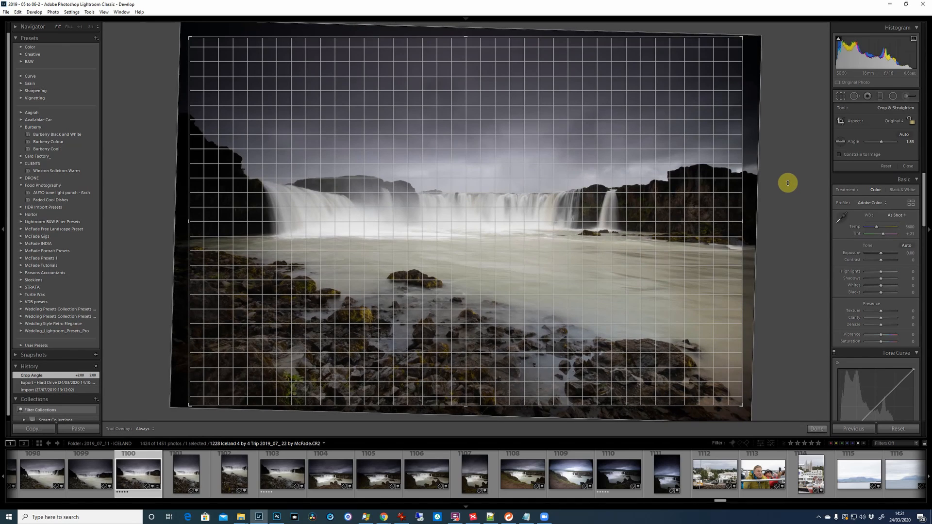
pyautogui.moveTo(787, 182); pyautogui.dragTo(788, 182)
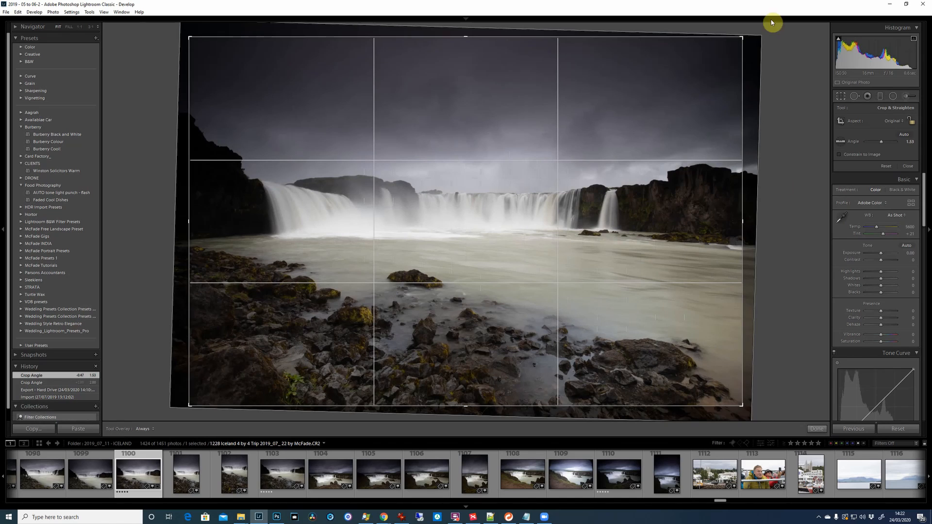
# Straighten the photo with the Straighten tool along the top edge of the waterfall and apply the crop.
pyautogui.click(840, 141)
pyautogui.moveTo(474, 190); pyautogui.dragTo(552, 193)
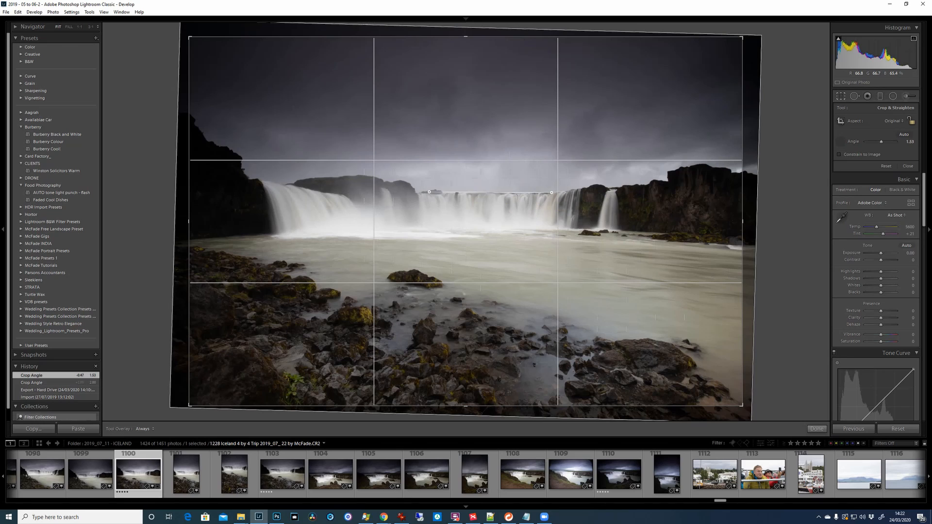
pyautogui.moveTo(419, 192); pyautogui.dragTo(417, 193)
pyautogui.press('Return')
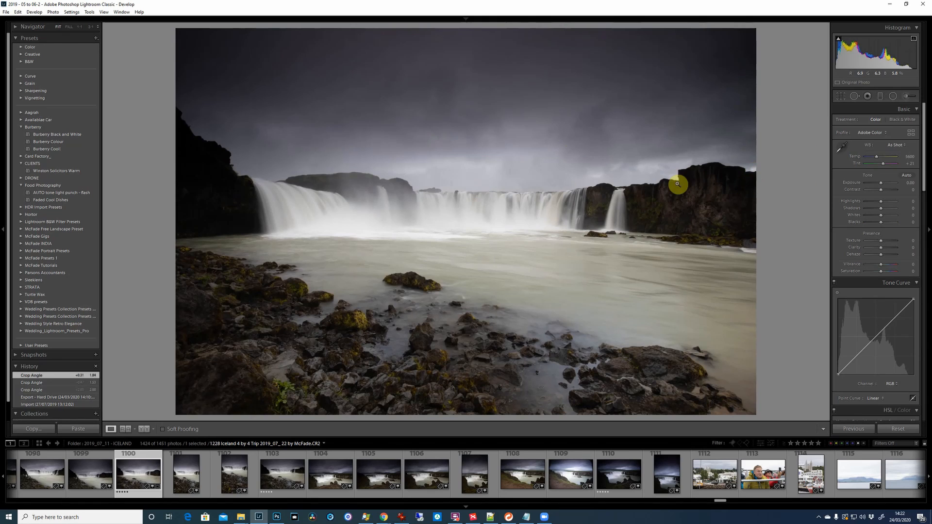
# Rotate the crop to an angle of 0.93, extend its frame close to the photo's edges, and apply the crop.
pyautogui.click(842, 95)
pyautogui.moveTo(786, 260); pyautogui.dragTo(784, 257)
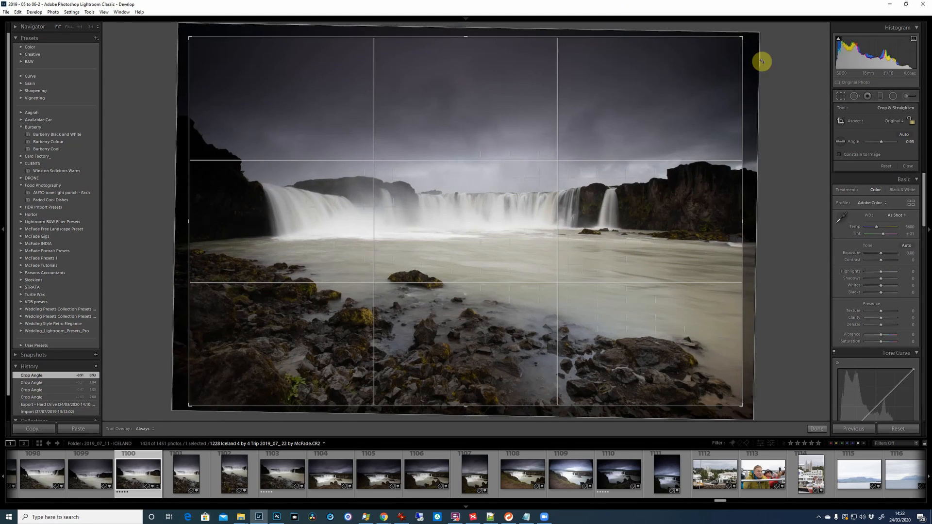
pyautogui.moveTo(743, 37); pyautogui.dragTo(763, 33)
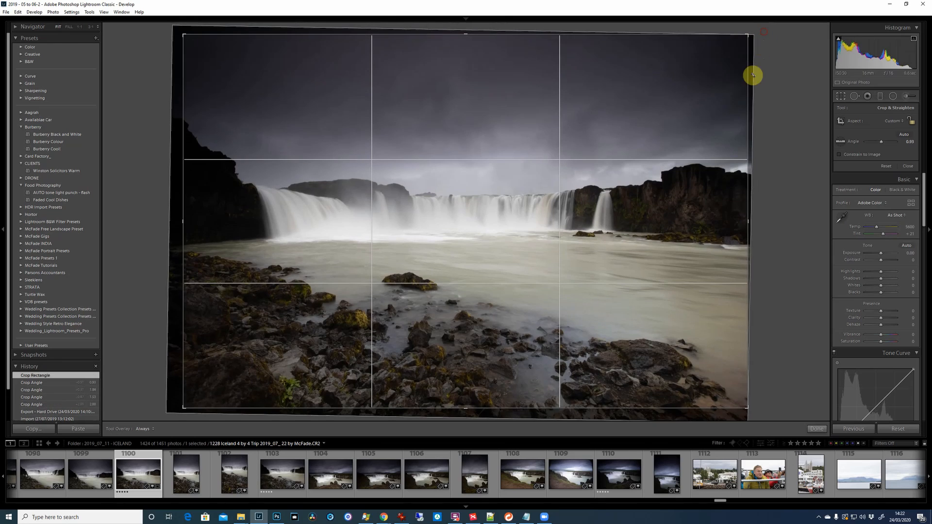
pyautogui.moveTo(183, 408); pyautogui.dragTo(162, 401)
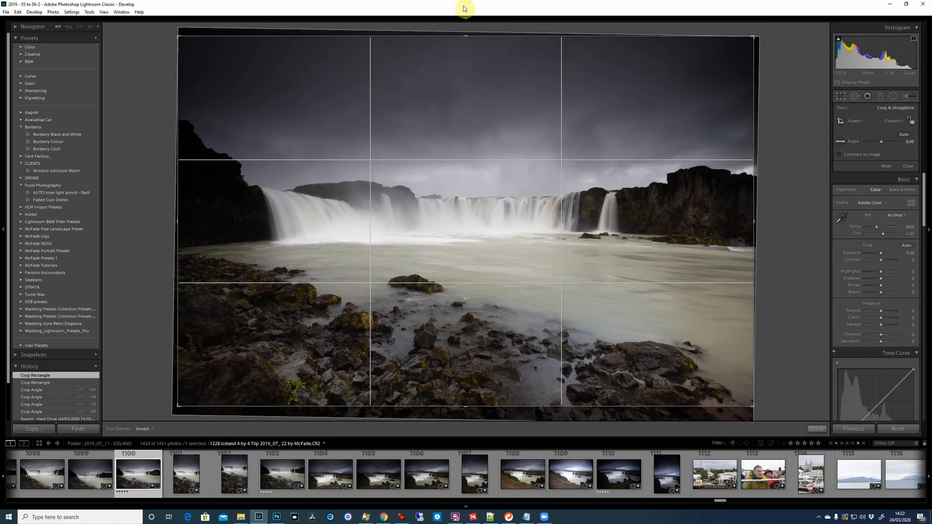
pyautogui.moveTo(466, 40); pyautogui.dragTo(470, 42)
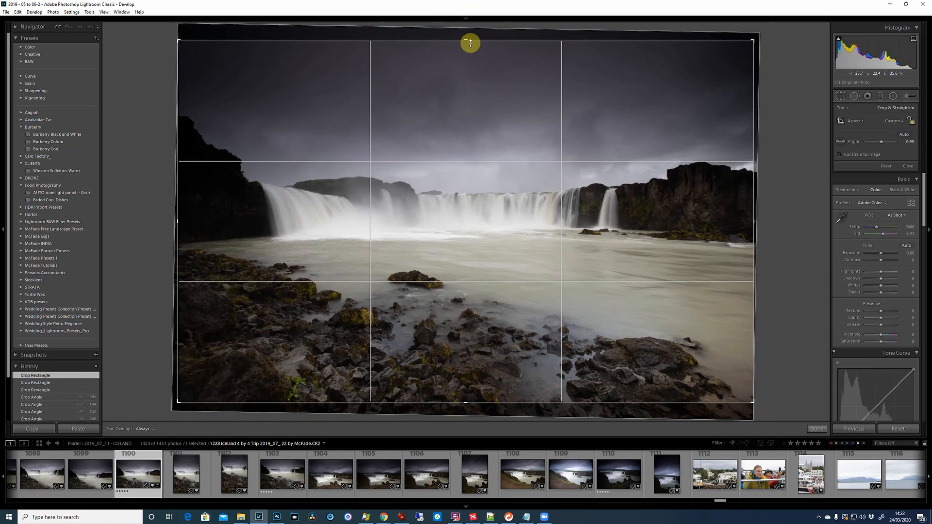
pyautogui.click(820, 429)
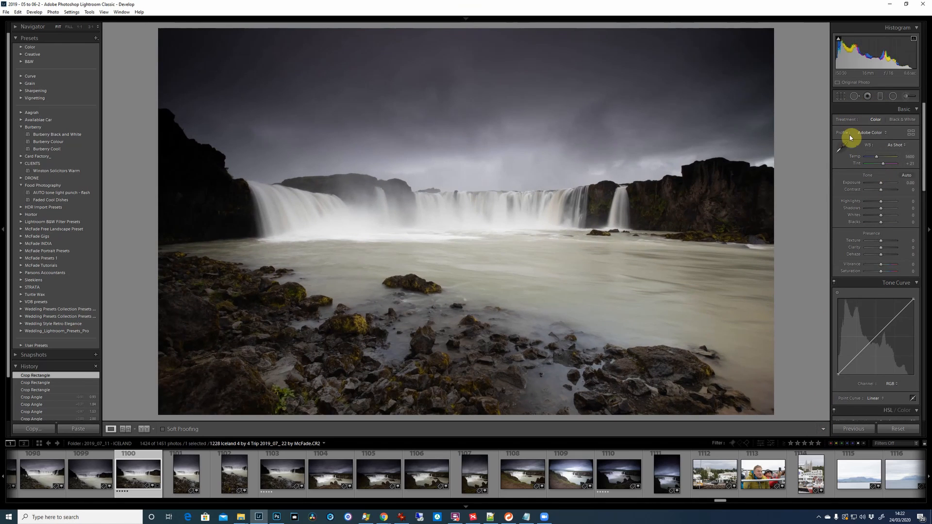
# Correct the white balance to Temp 5550 and Tint +16 by sampling the white mist at the foot of the waterfall.
pyautogui.click(843, 148)
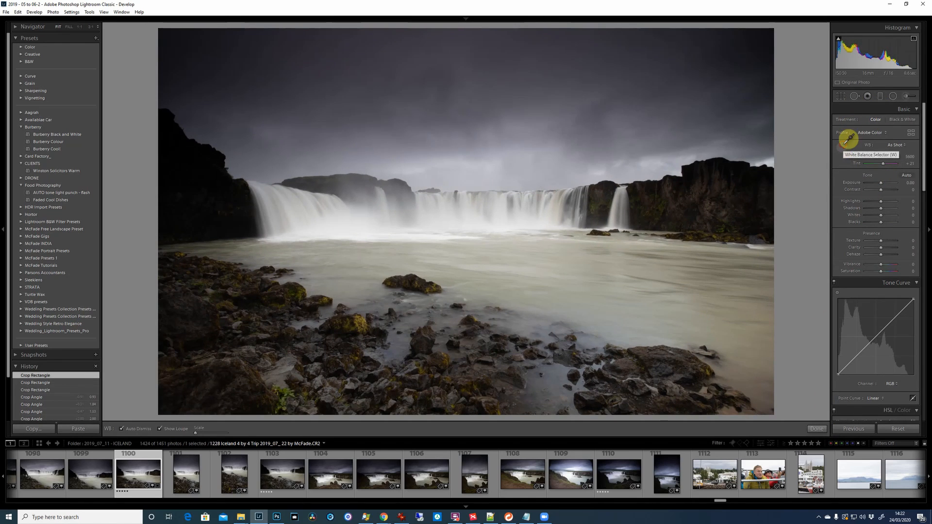
pyautogui.click(350, 232)
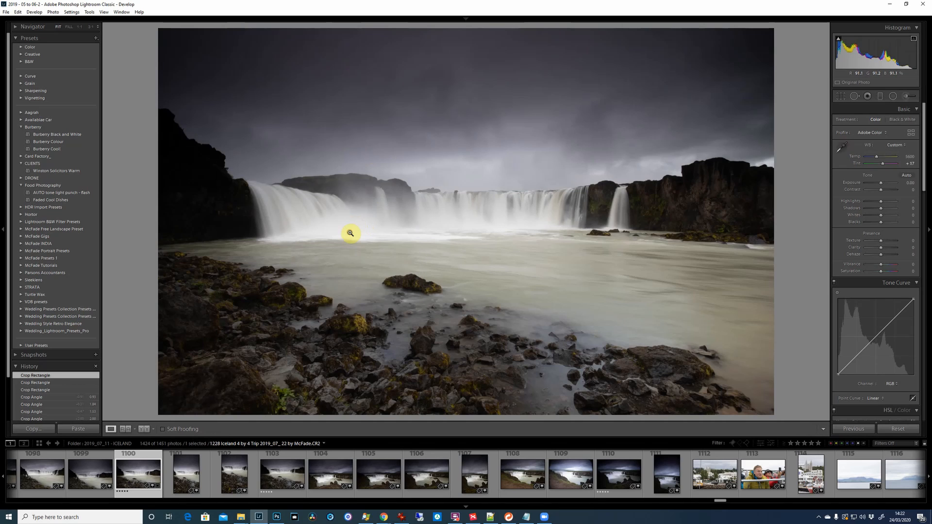
pyautogui.click(351, 233)
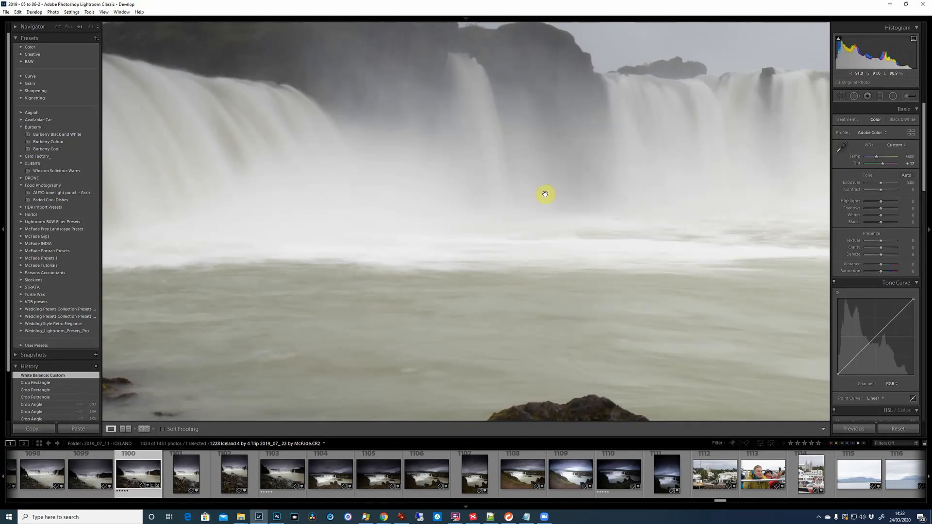
pyautogui.click(844, 144)
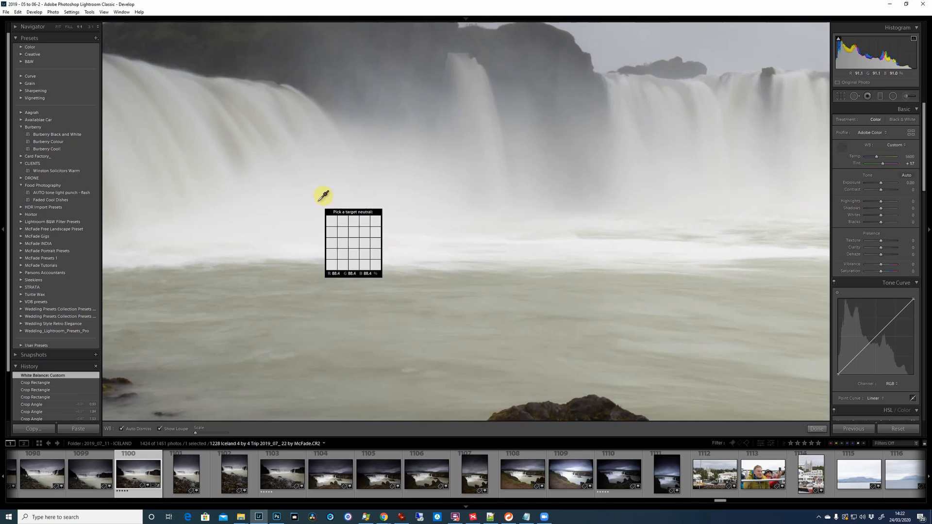
pyautogui.click(272, 209)
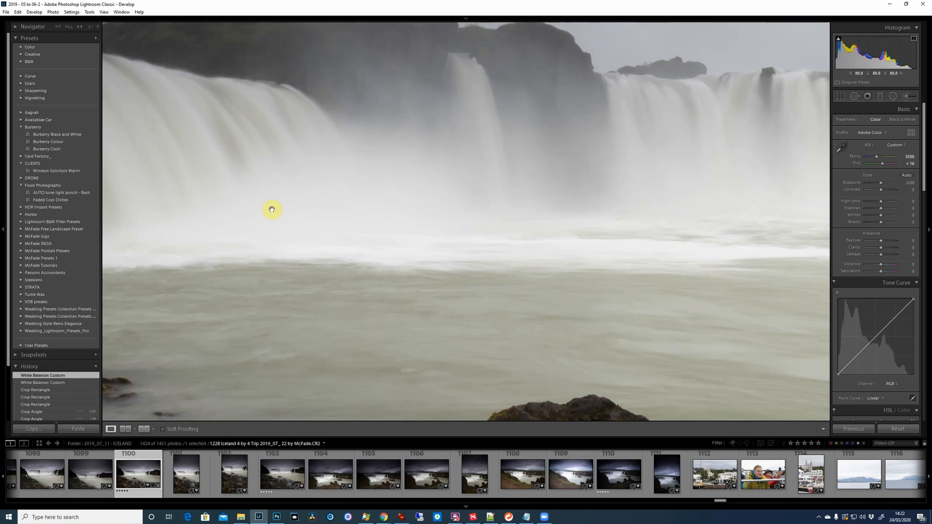
pyautogui.click(315, 214)
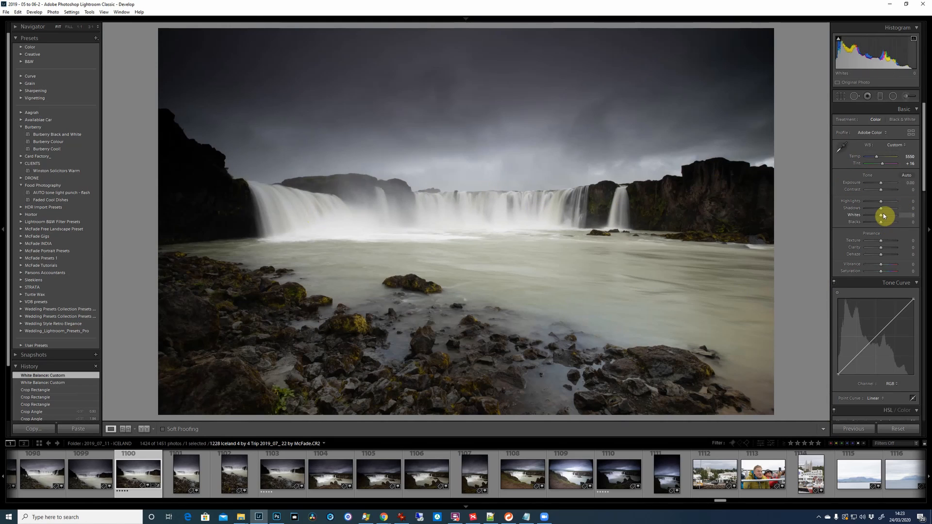
# Raise Shadows to +100, check the dark cliff up close, and lower Highlights to -45.
pyautogui.moveTo(882, 210); pyautogui.dragTo(905, 224)
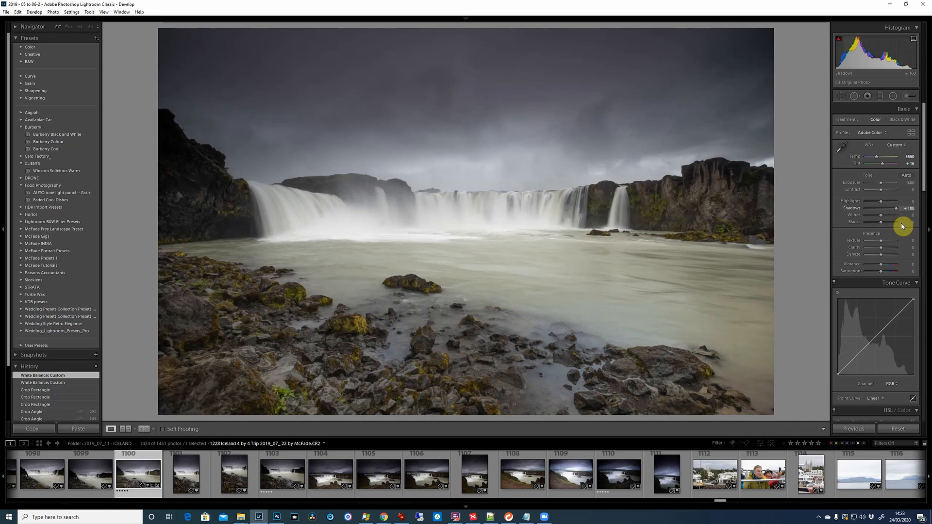
pyautogui.moveTo(895, 227); pyautogui.dragTo(893, 225)
pyautogui.click(192, 146)
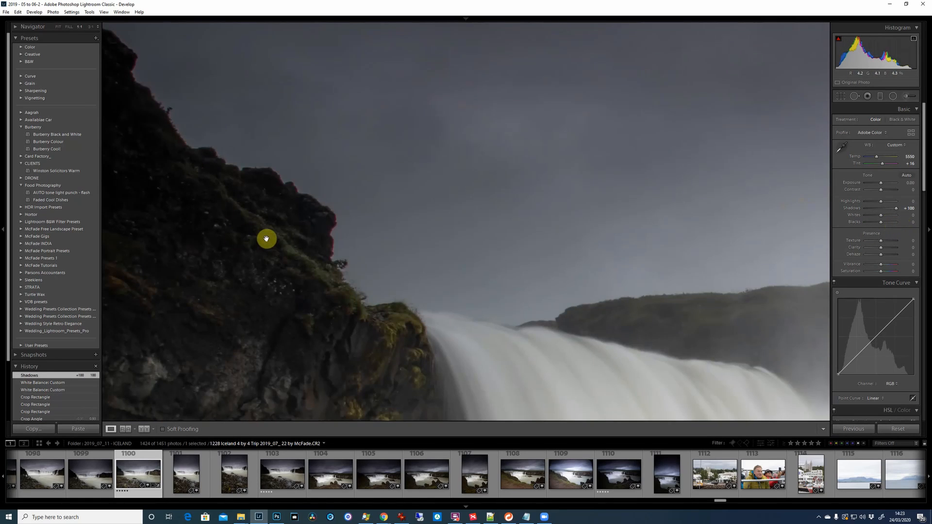
pyautogui.click(308, 264)
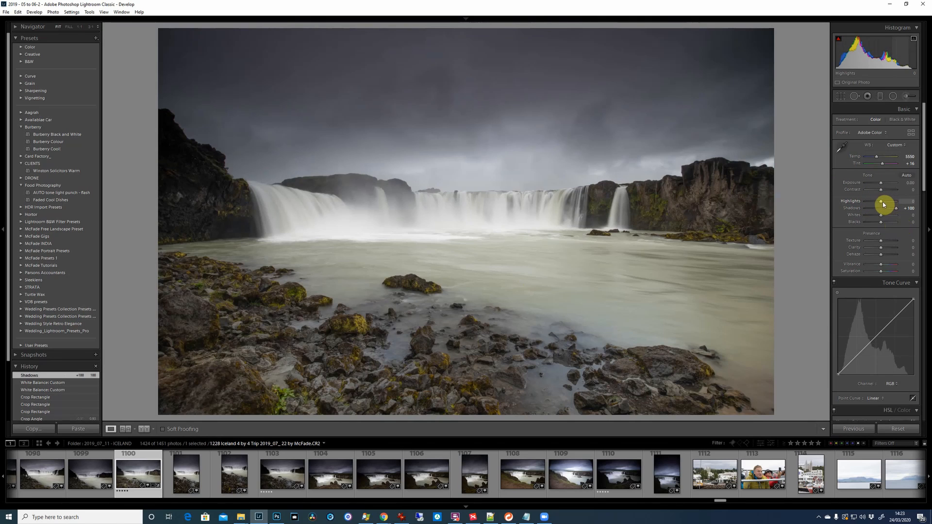
pyautogui.moveTo(884, 204)
pyautogui.mouseDown()
pyautogui.moveTo(876, 206)
pyautogui.moveTo(911, 211)
pyautogui.moveTo(761, 208)
pyautogui.moveTo(881, 216)
pyautogui.moveTo(870, 208)
pyautogui.mouseUp()
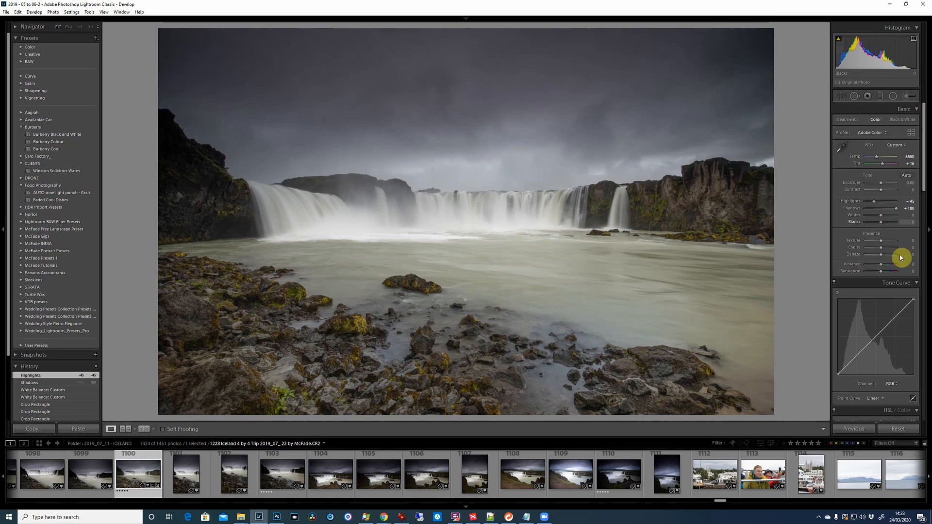
# Set the white and black points using the clipping preview, with Whites at +50 and Blacks at -19.
pyautogui.press('alt')
pyautogui.moveTo(881, 217)
pyautogui.mouseDown()
pyautogui.moveTo(898, 221)
pyautogui.moveTo(889, 221)
pyautogui.mouseUp()
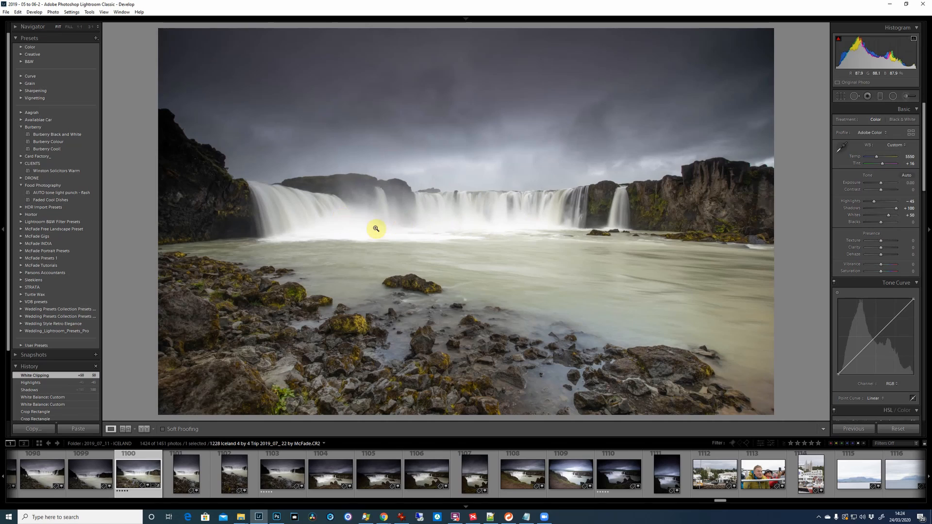
pyautogui.keyDown('alt'); pyautogui.click(881, 223); pyautogui.keyUp('alt')
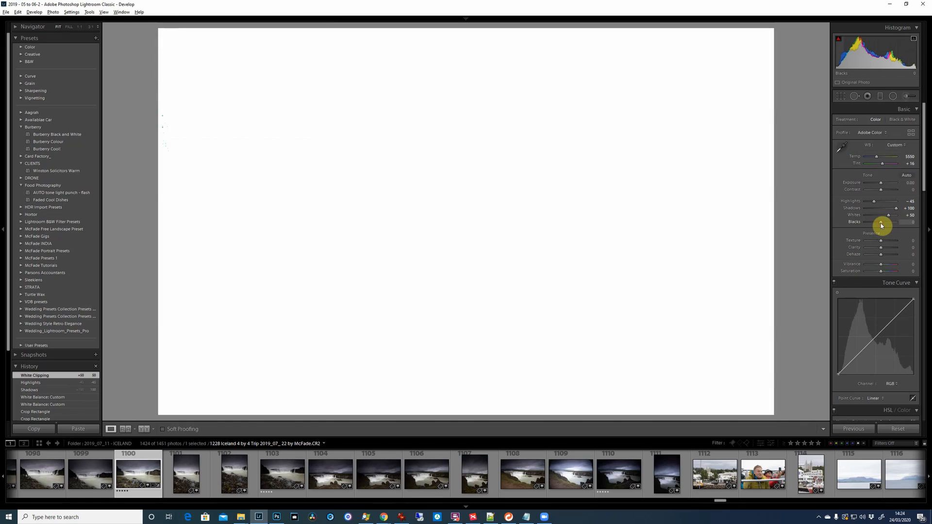
pyautogui.moveTo(882, 225); pyautogui.dragTo(879, 223)
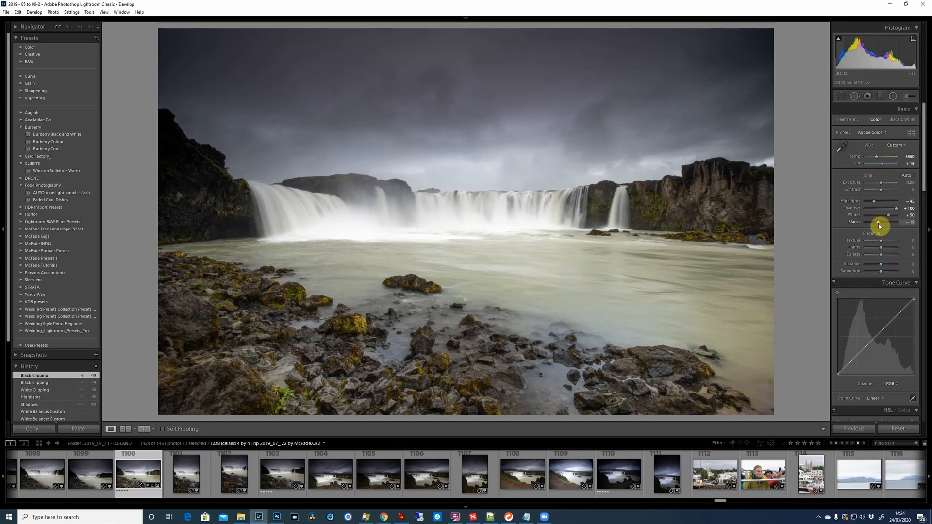
# Set Clarity to +26, judging its effect on the foreground rocks at full magnification.
pyautogui.click(886, 247)
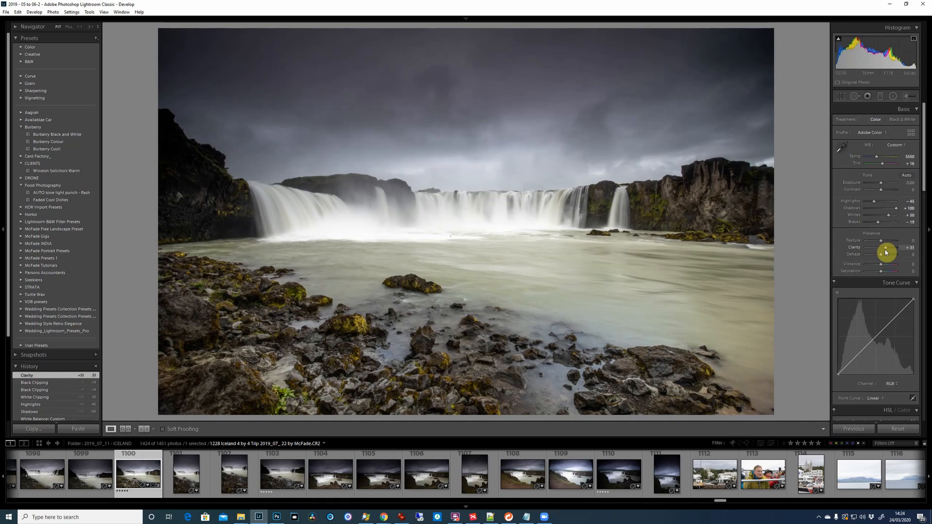
pyautogui.moveTo(885, 250); pyautogui.dragTo(884, 249)
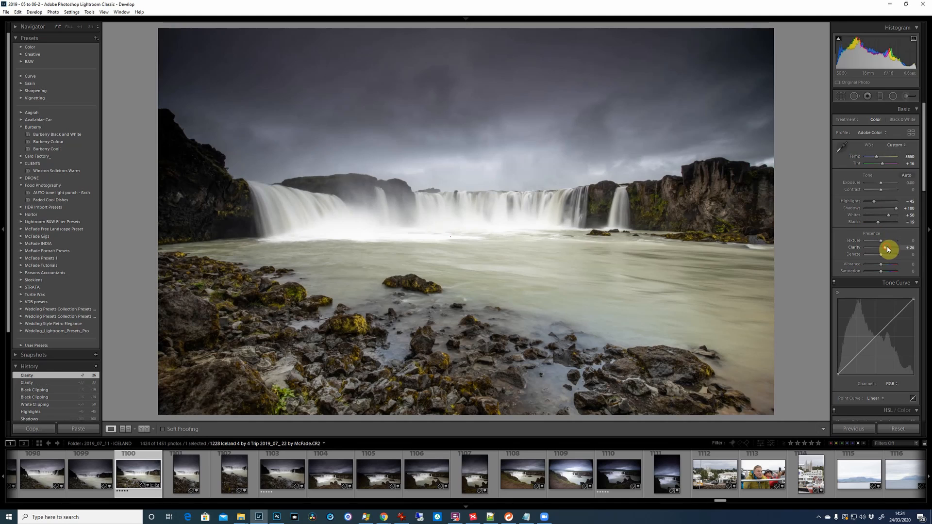
pyautogui.moveTo(887, 247); pyautogui.dragTo(887, 270)
pyautogui.moveTo(886, 271); pyautogui.dragTo(886, 270)
pyautogui.click(514, 355)
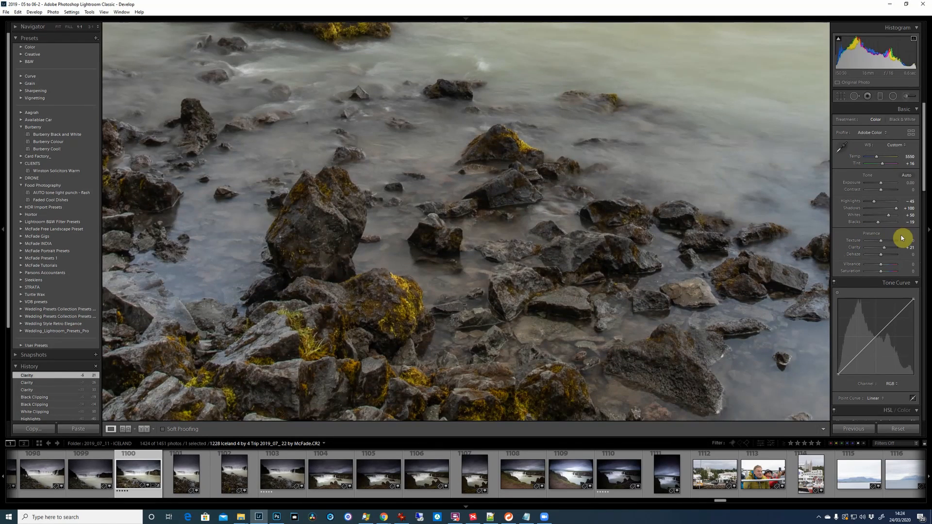
pyautogui.moveTo(882, 251); pyautogui.dragTo(885, 253)
pyautogui.click(599, 260)
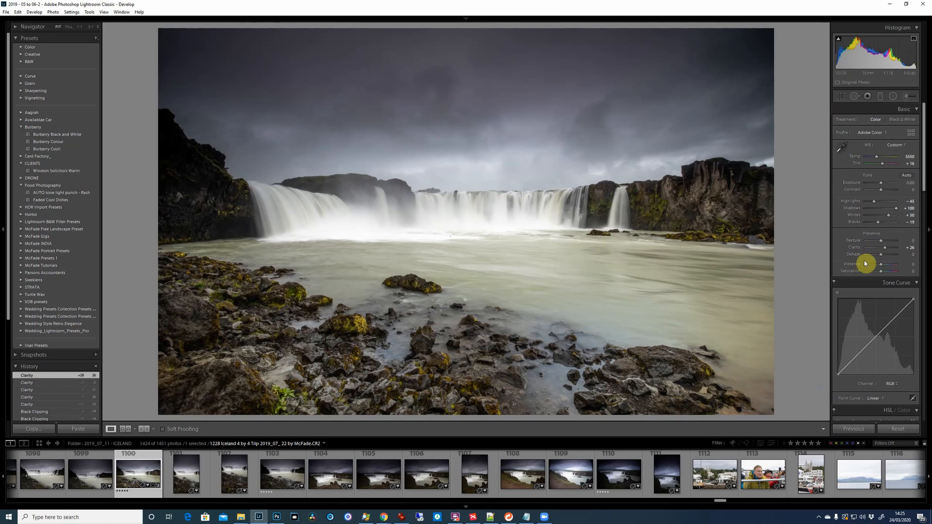
# Set Texture to +24 while checking the foreground rocks up close, and raise Dehaze to +29.
pyautogui.click(511, 342)
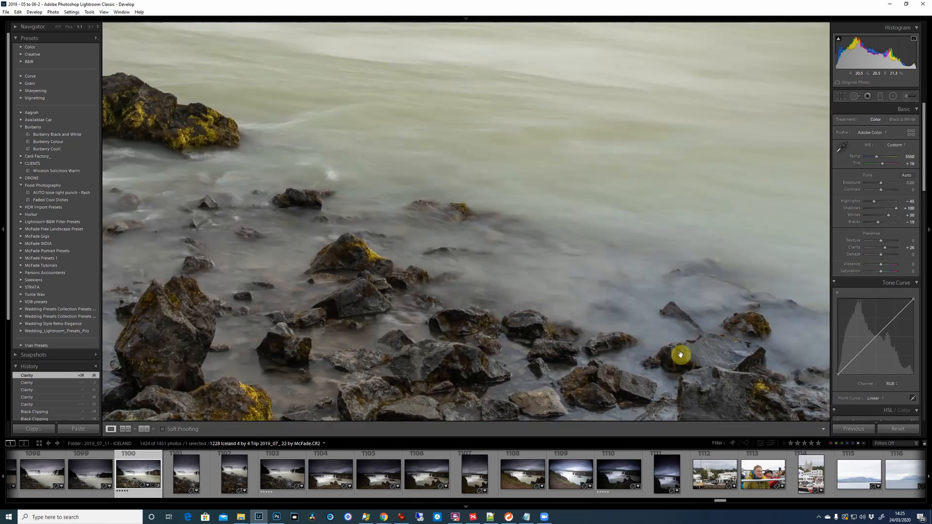
pyautogui.moveTo(656, 261); pyautogui.dragTo(600, 250)
pyautogui.moveTo(633, 348); pyautogui.dragTo(533, 231)
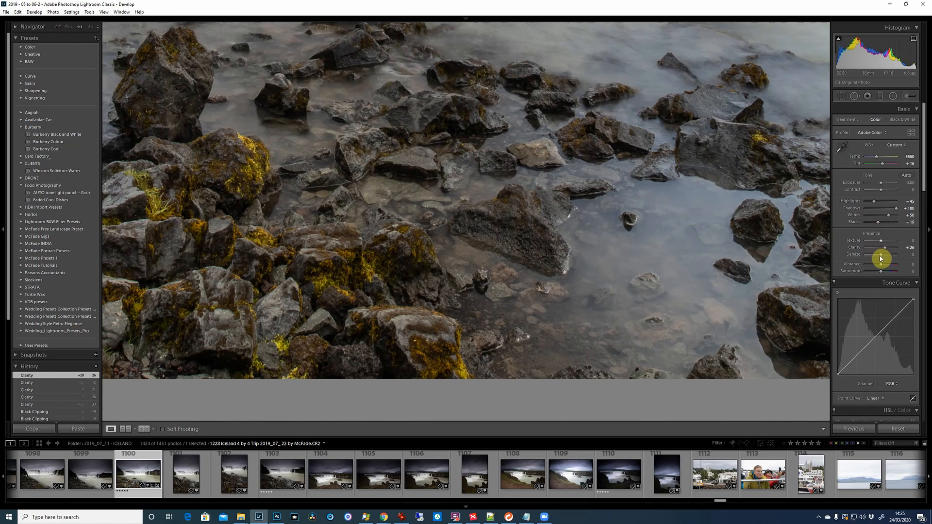
pyautogui.moveTo(882, 243); pyautogui.dragTo(889, 247)
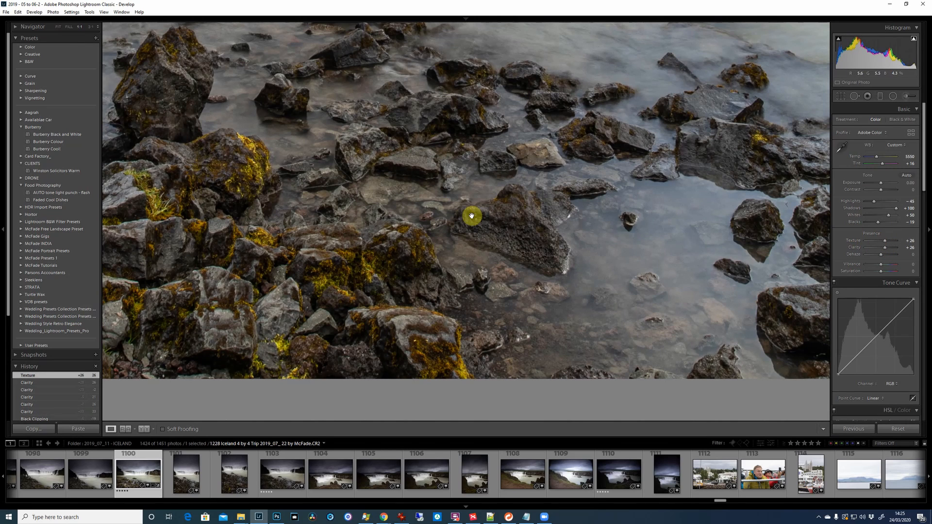
pyautogui.click(504, 217)
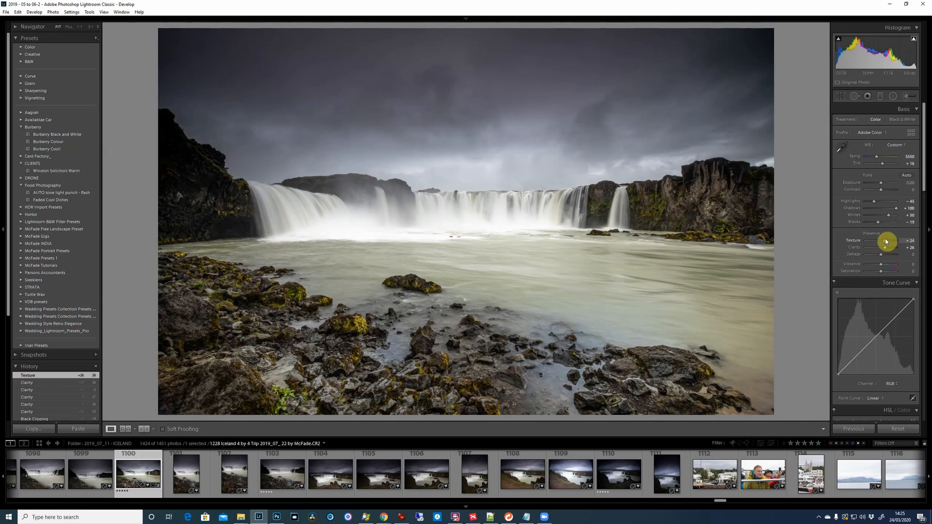
pyautogui.moveTo(885, 240); pyautogui.dragTo(885, 240)
pyautogui.moveTo(881, 253); pyautogui.dragTo(887, 256)
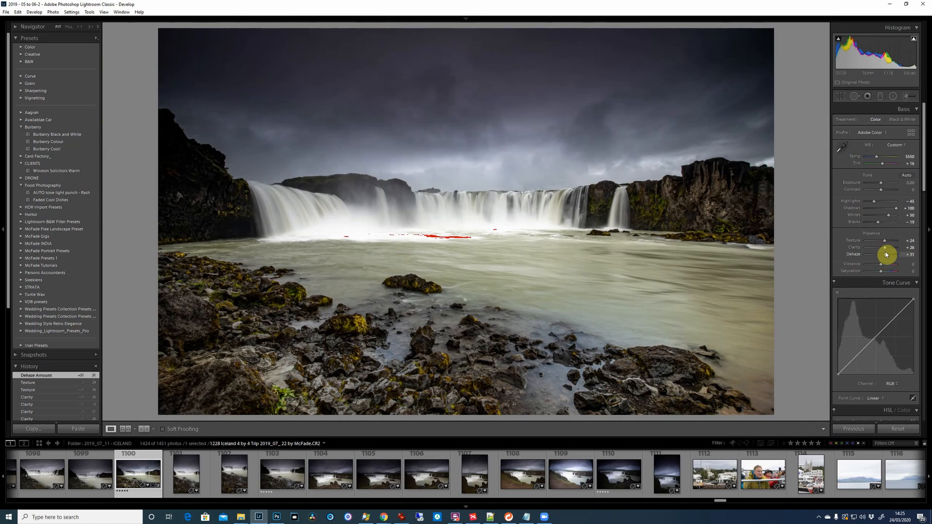
pyautogui.moveTo(886, 254)
pyautogui.mouseDown()
pyautogui.moveTo(875, 259)
pyautogui.moveTo(885, 258)
pyautogui.mouseUp()
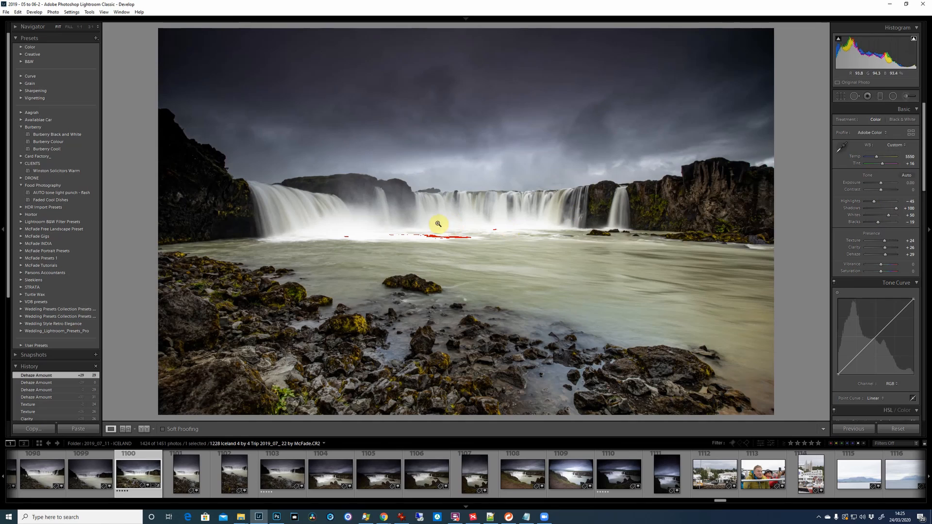
# Reduce Texture to just above zero and lower Clarity to +21.
pyautogui.doubleClick(882, 242)
pyautogui.moveTo(883, 243); pyautogui.dragTo(883, 243)
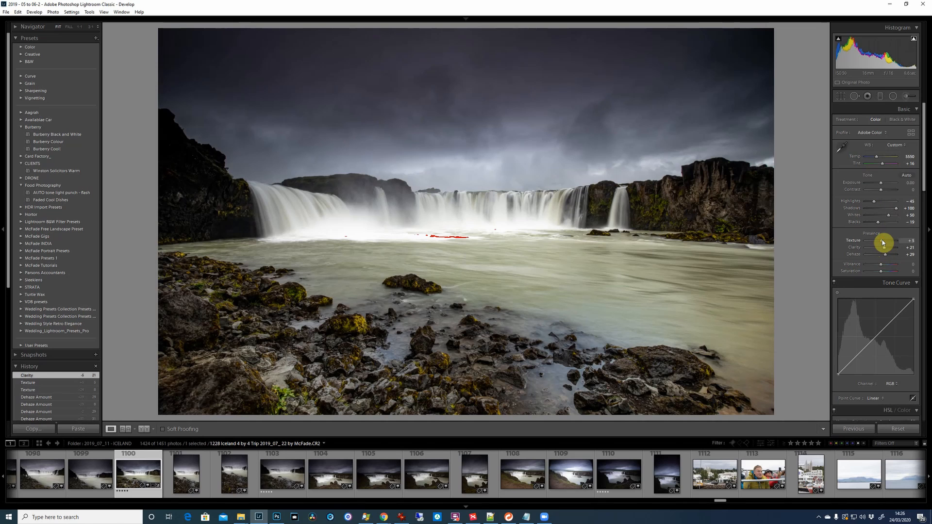
# Set Texture to +10, checking the foreground rocks at full magnification.
pyautogui.moveTo(884, 243); pyautogui.dragTo(884, 243)
pyautogui.click(402, 381)
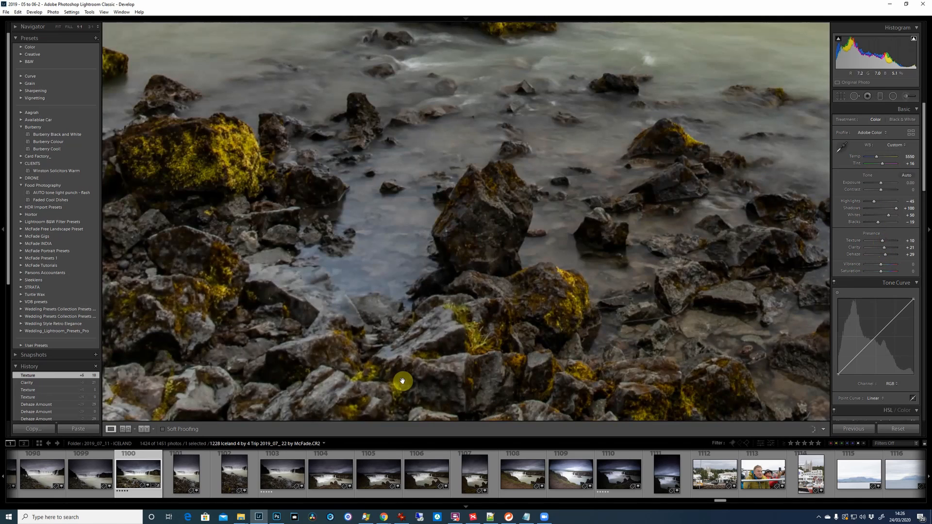
pyautogui.click(402, 381)
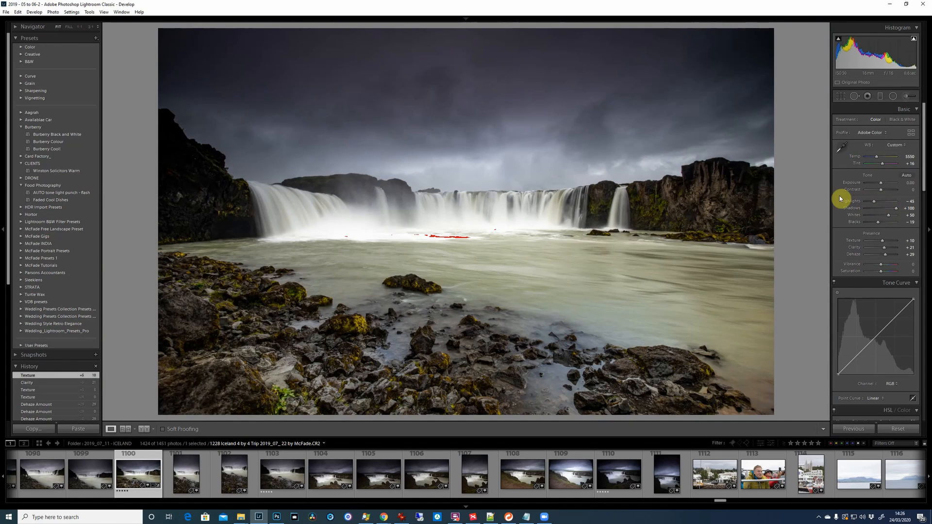
# Brighten the mossy foreground rocks with the HSL Luminance targeted adjustment, setting Yellow to +26 and Orange to +18.
pyautogui.scroll(-5, 870, 191)
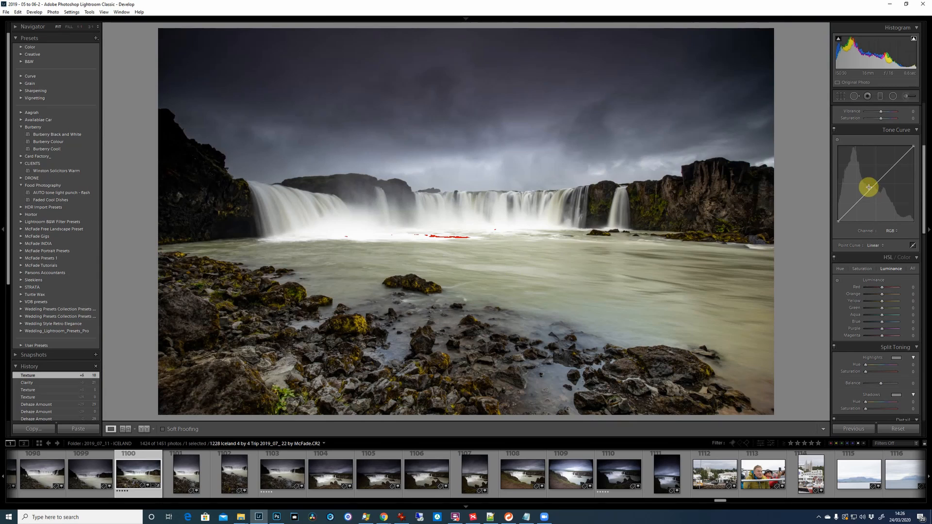
pyautogui.scroll(-2, 869, 189)
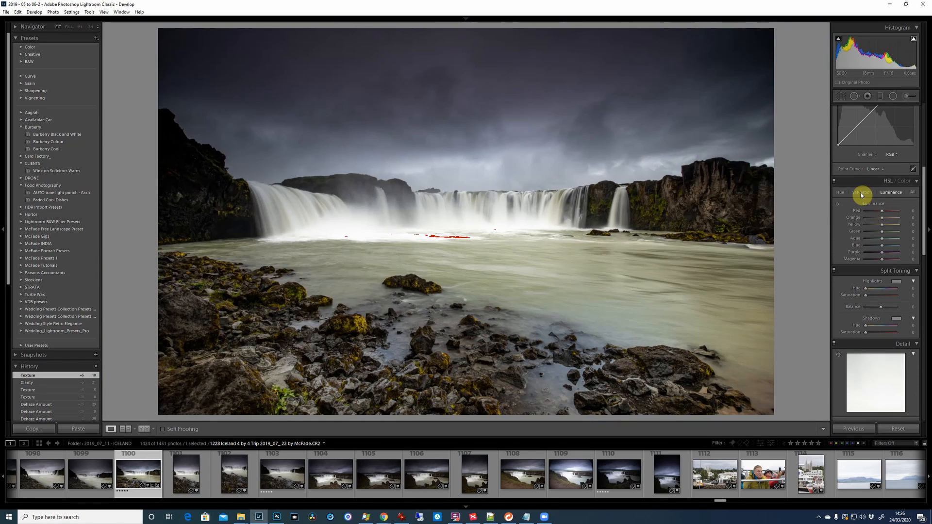
pyautogui.click(837, 204)
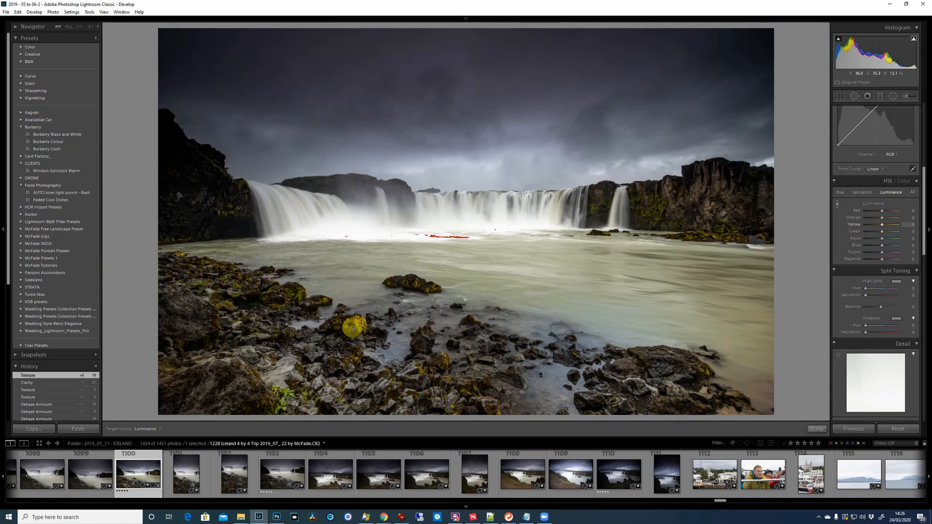
pyautogui.moveTo(348, 326); pyautogui.dragTo(349, 324)
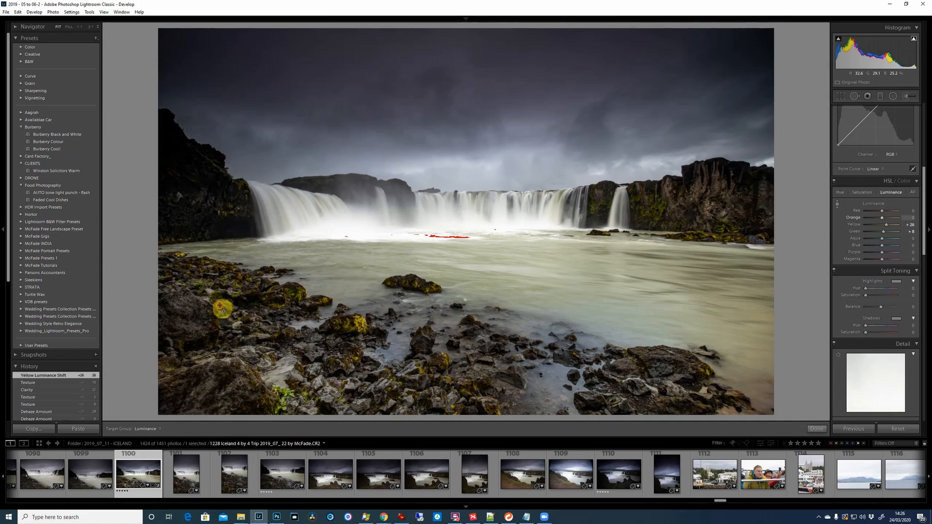
pyautogui.moveTo(221, 306); pyautogui.dragTo(222, 298)
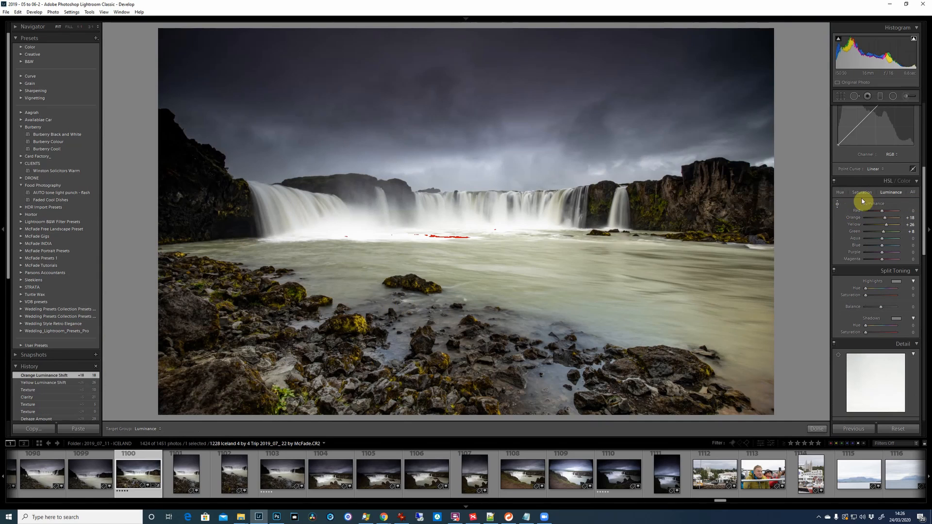
# Raise the Yellow luminance to +47 by adjusting directly on the mossy yellow rock.
pyautogui.click(907, 192)
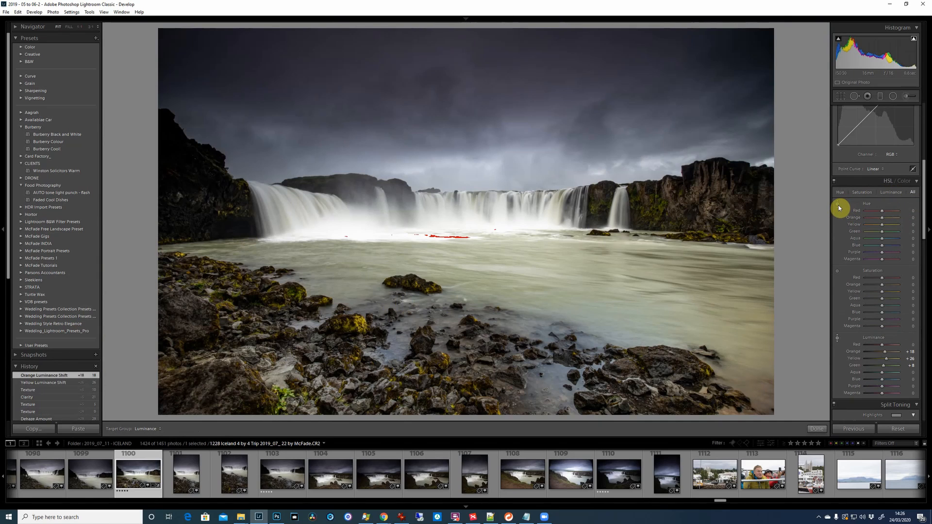
pyautogui.click(877, 197)
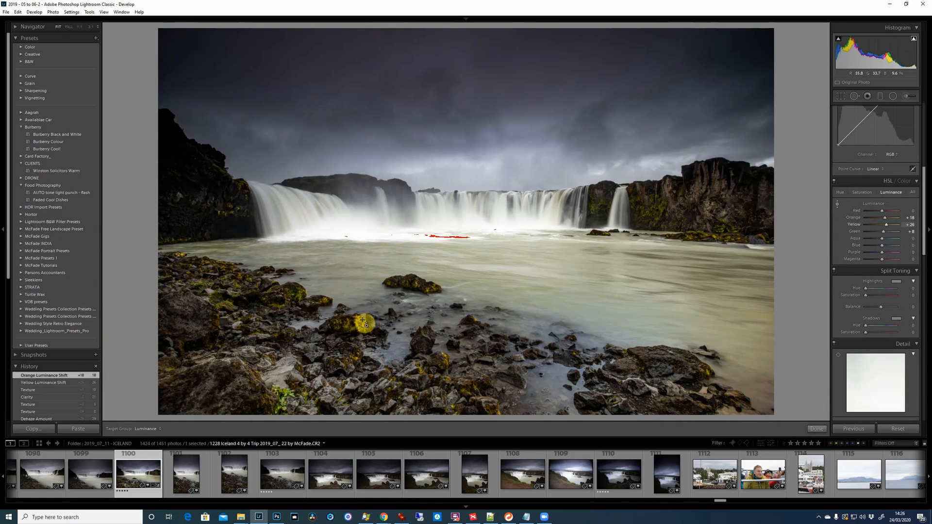
pyautogui.moveTo(356, 324); pyautogui.dragTo(355, 290)
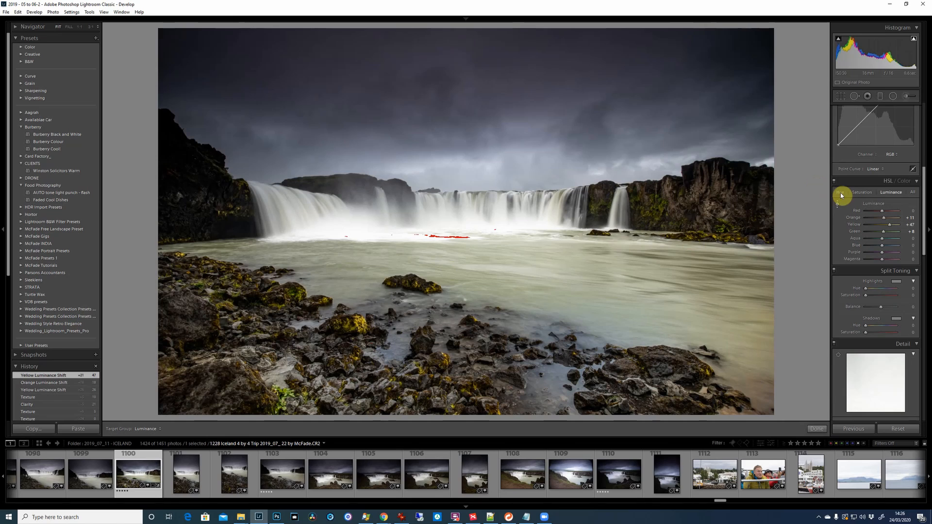
# Set the Yellow saturation to +58 with the targeted adjustment on the mossy yellow rock.
pyautogui.click(864, 193)
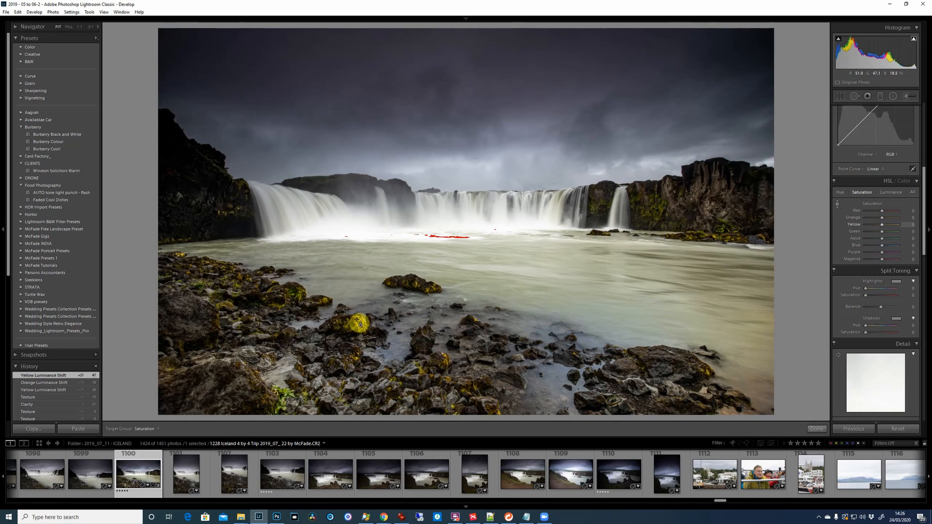
pyautogui.moveTo(357, 313); pyautogui.dragTo(356, 300)
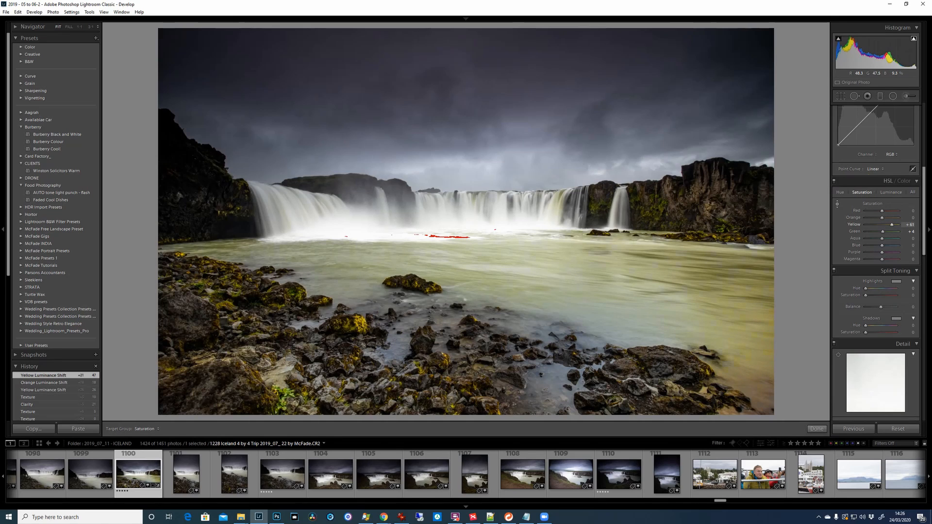
pyautogui.moveTo(357, 300); pyautogui.dragTo(361, 336)
# Boost the sky's color with the targeted saturation adjustment, setting Blue to +18 and Purple to +28, and close the targeted tool.
pyautogui.moveTo(493, 84); pyautogui.dragTo(493, 185)
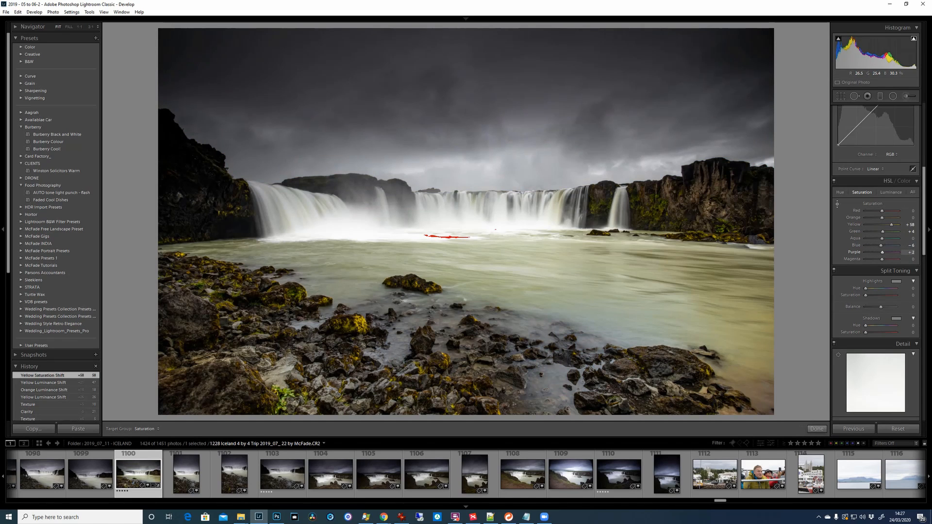
pyautogui.moveTo(493, 121); pyautogui.dragTo(492, 106)
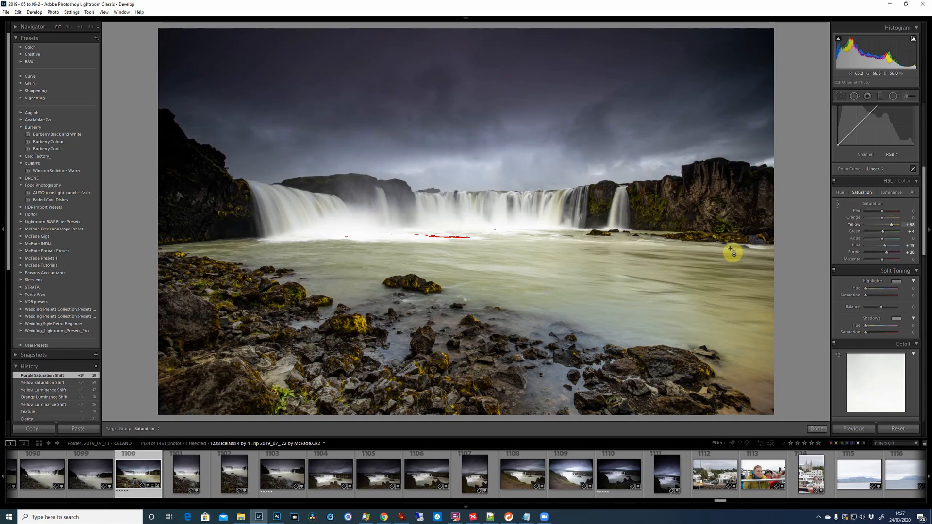
pyautogui.scroll(-5, 888, 193)
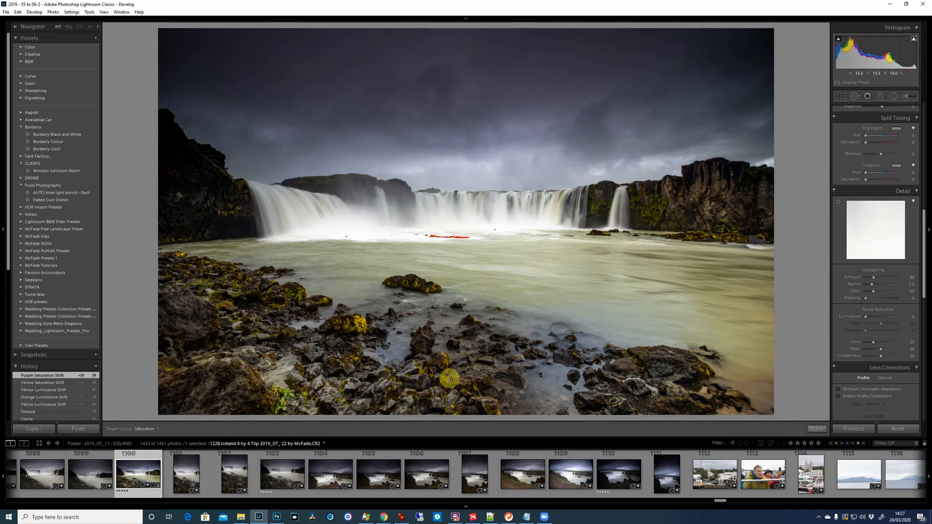
pyautogui.click(824, 431)
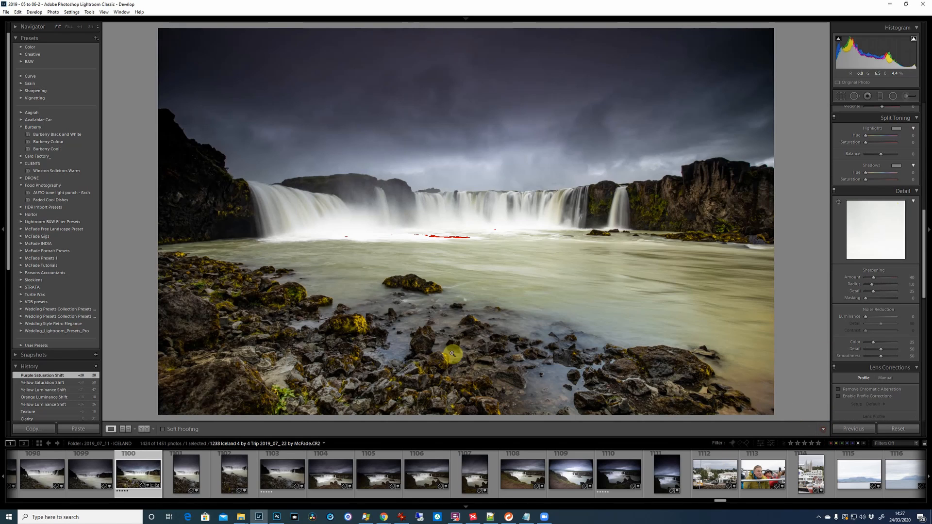
# Try a different sharpening Amount on the mossy rocks at full magnification and return it to 40.
pyautogui.click(350, 330)
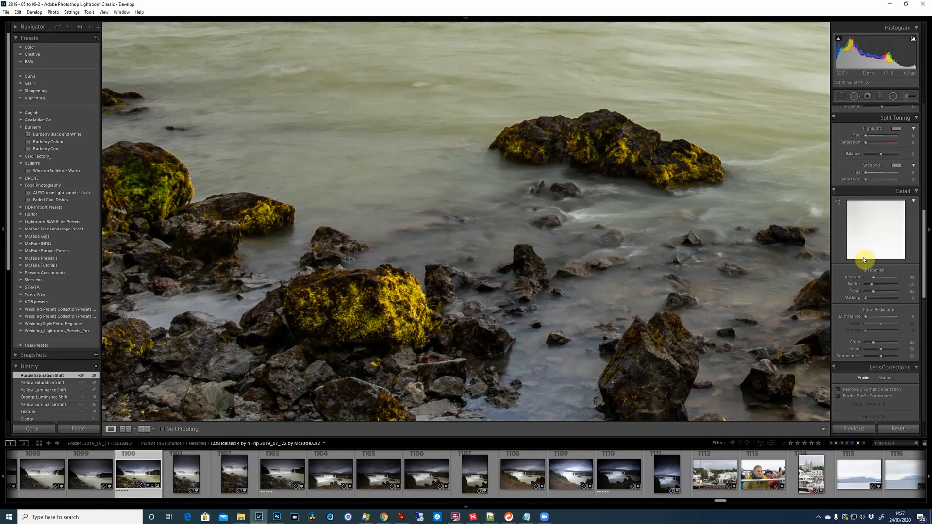
pyautogui.moveTo(882, 281); pyautogui.dragTo(874, 284)
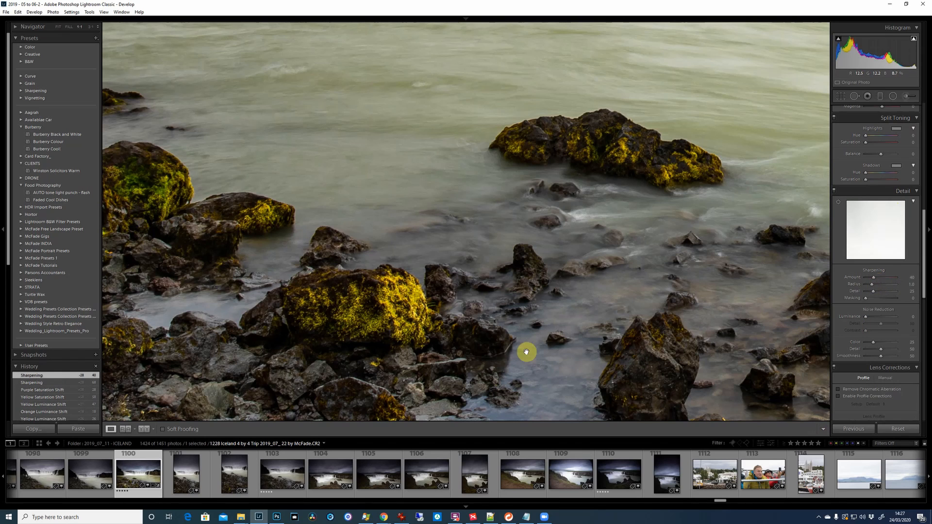
pyautogui.click(399, 278)
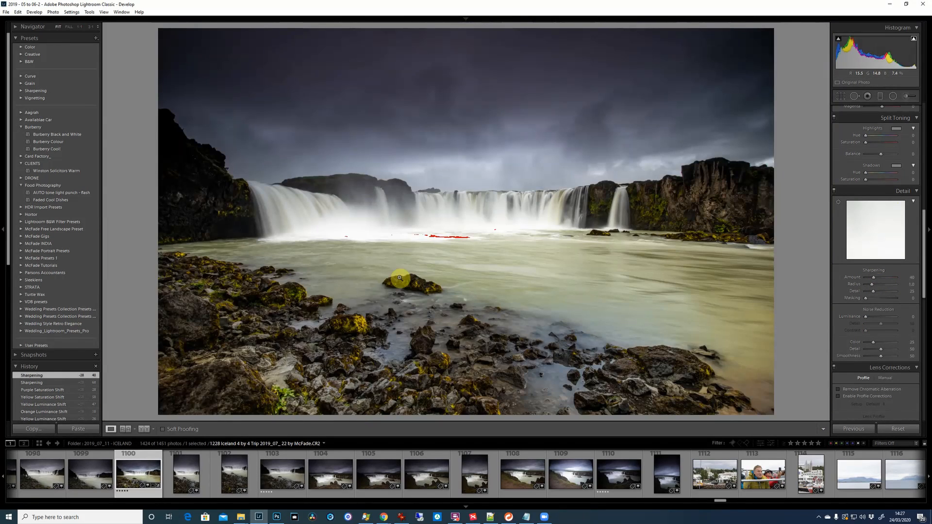
# Set the sharpening Amount to 86 and Detail to 0 while viewing the cliff beside the waterfall at full magnification.
pyautogui.click(660, 194)
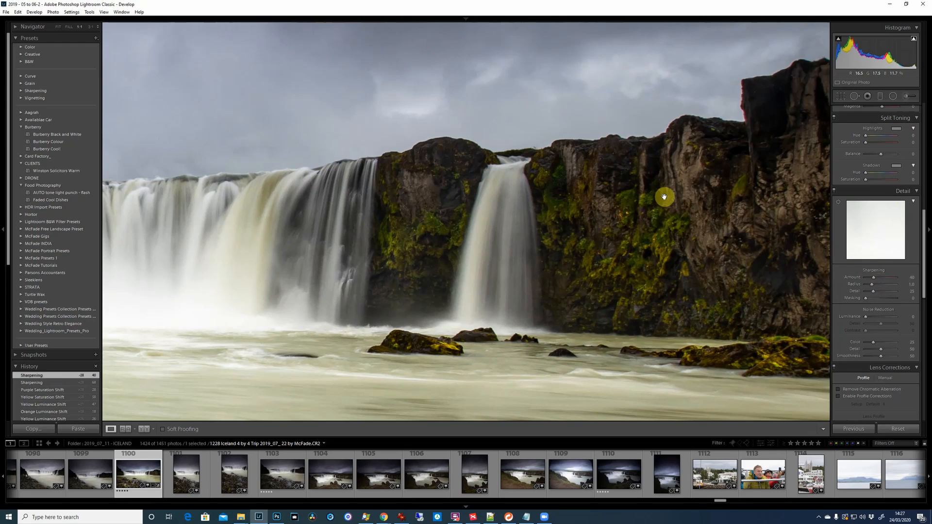
pyautogui.click(885, 279)
pyautogui.moveTo(884, 278); pyautogui.dragTo(811, 307)
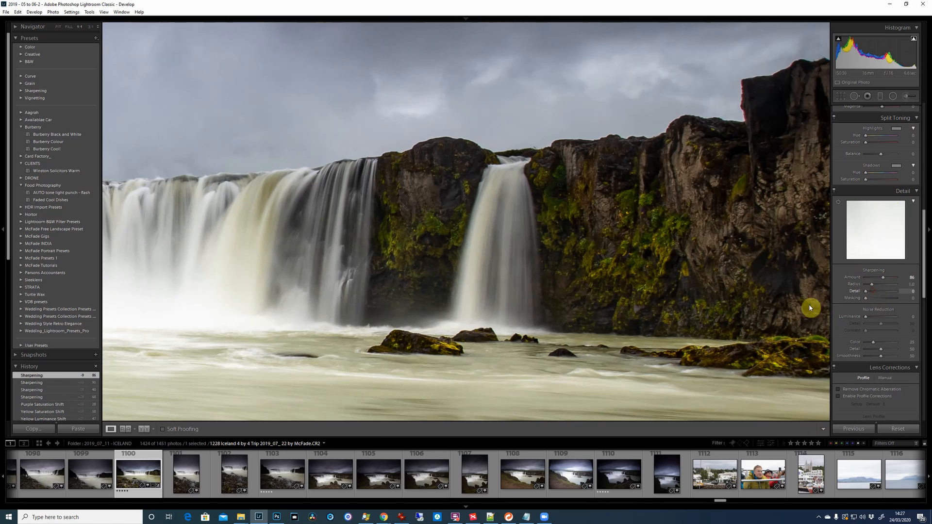
# Lower the sharpening Amount to 66, judging it across the waterfall, foreground rocks and sky at full magnification.
pyautogui.moveTo(636, 251); pyautogui.dragTo(703, 214)
pyautogui.moveTo(564, 254); pyautogui.dragTo(737, 219)
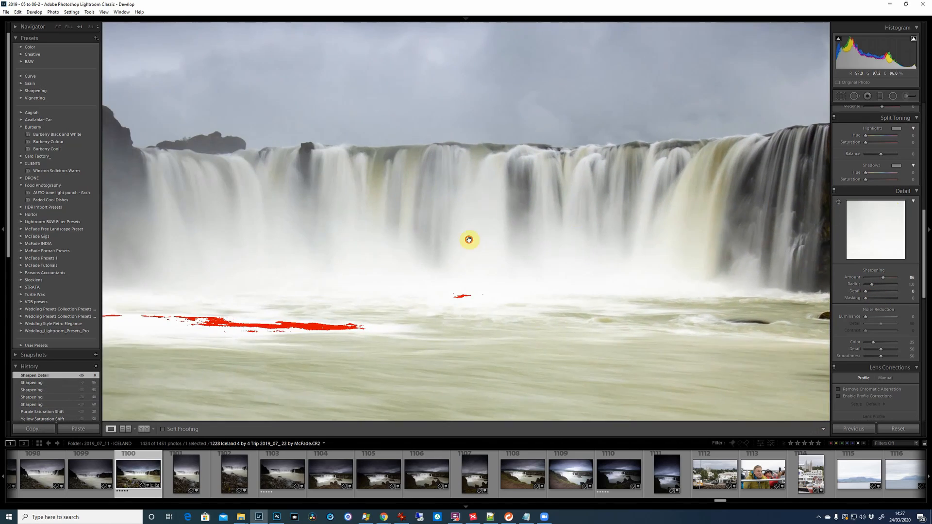
pyautogui.moveTo(468, 239); pyautogui.dragTo(607, 197)
pyautogui.moveTo(530, 252); pyautogui.dragTo(595, 165)
pyautogui.moveTo(592, 249); pyautogui.dragTo(597, 173)
pyautogui.moveTo(428, 298); pyautogui.dragTo(595, 208)
pyautogui.moveTo(883, 277); pyautogui.dragTo(815, 302)
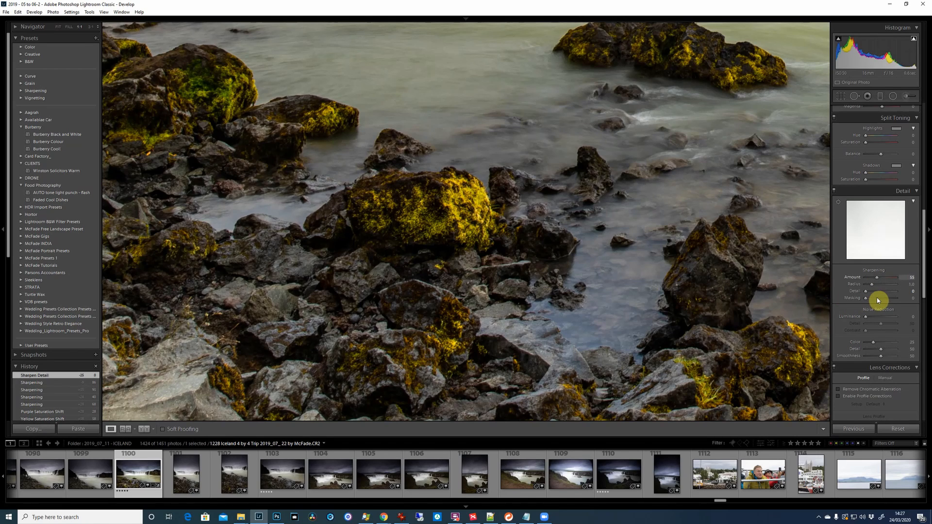
pyautogui.moveTo(877, 298); pyautogui.dragTo(879, 298)
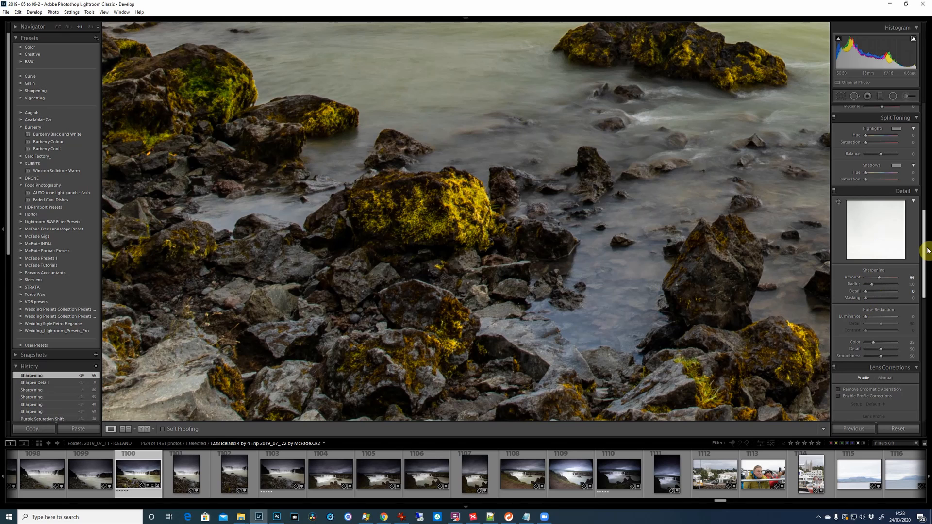
pyautogui.click(678, 196)
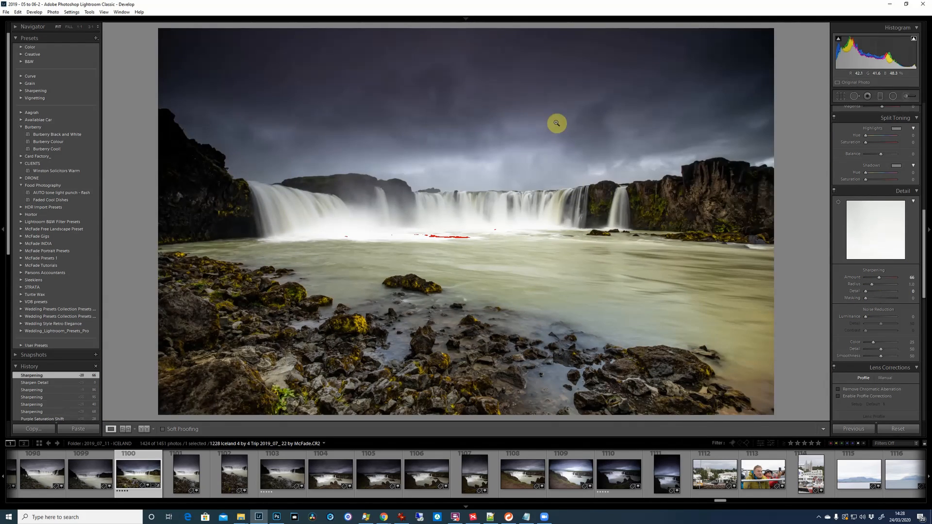
pyautogui.click(546, 98)
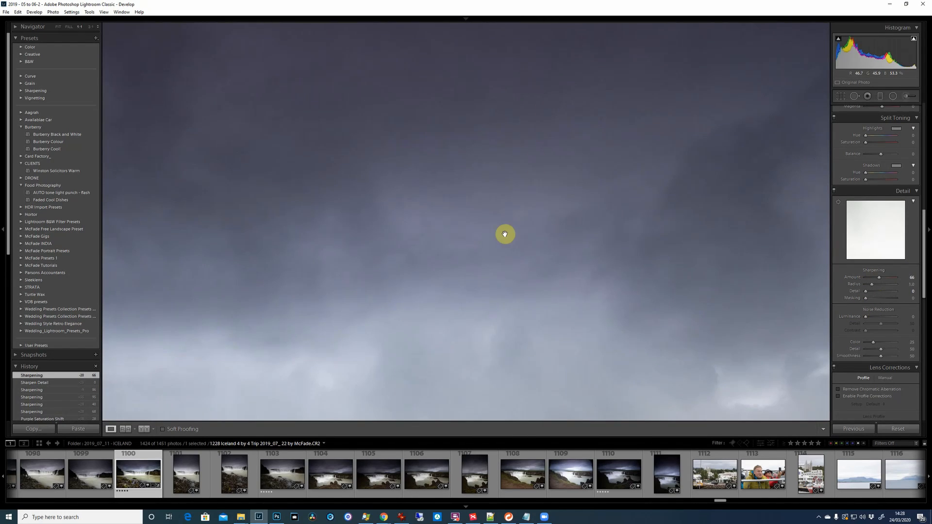
pyautogui.click(498, 213)
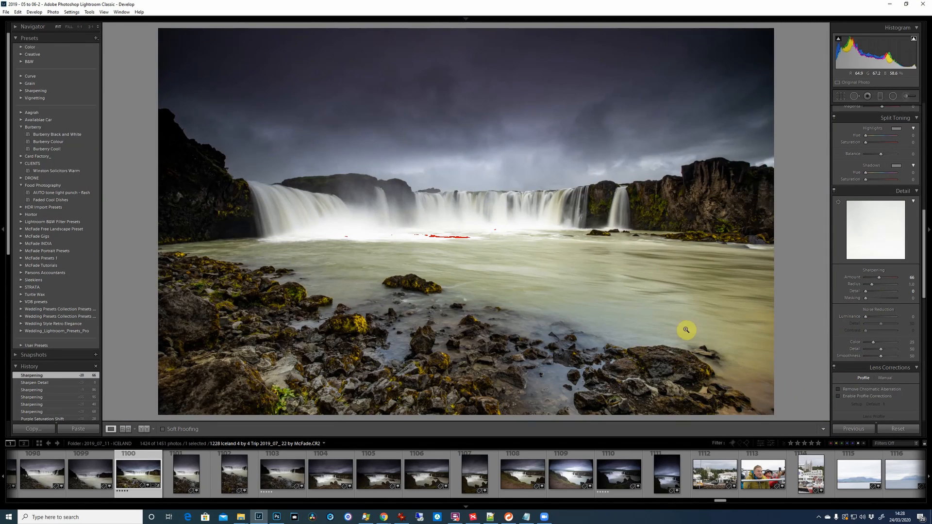
# Turn on Remove Chromatic Aberration and Enable Profile Corrections, comparing the photo with and without the lens profile.
pyautogui.click(838, 389)
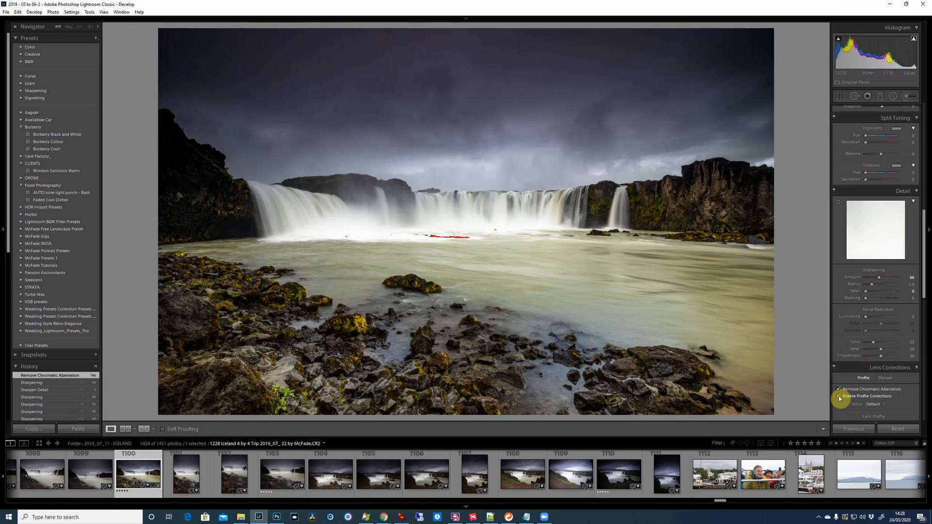
pyautogui.click(839, 396)
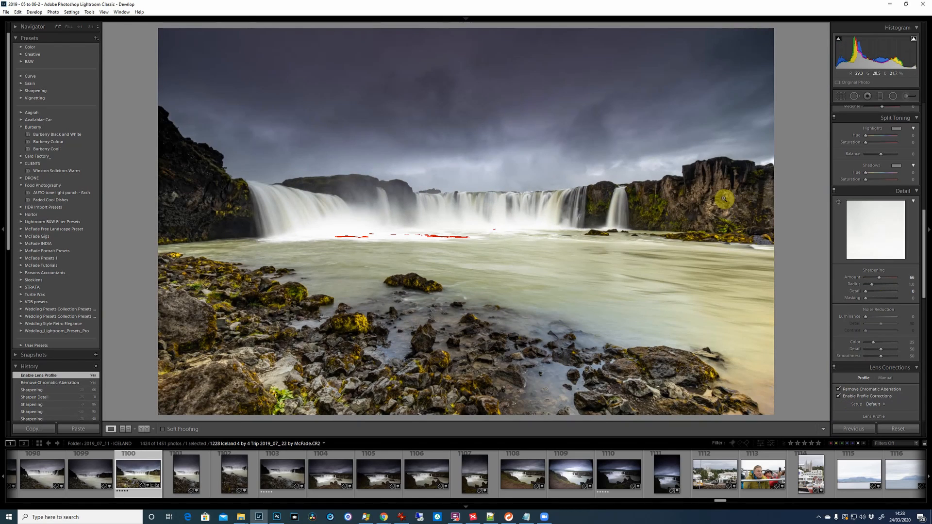
pyautogui.scroll(-3, 871, 221)
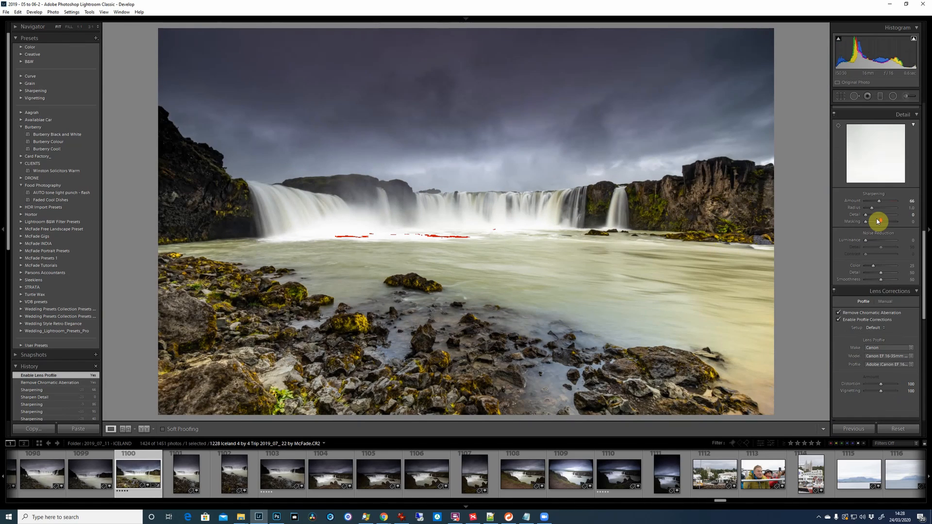
pyautogui.scroll(-3, 880, 214)
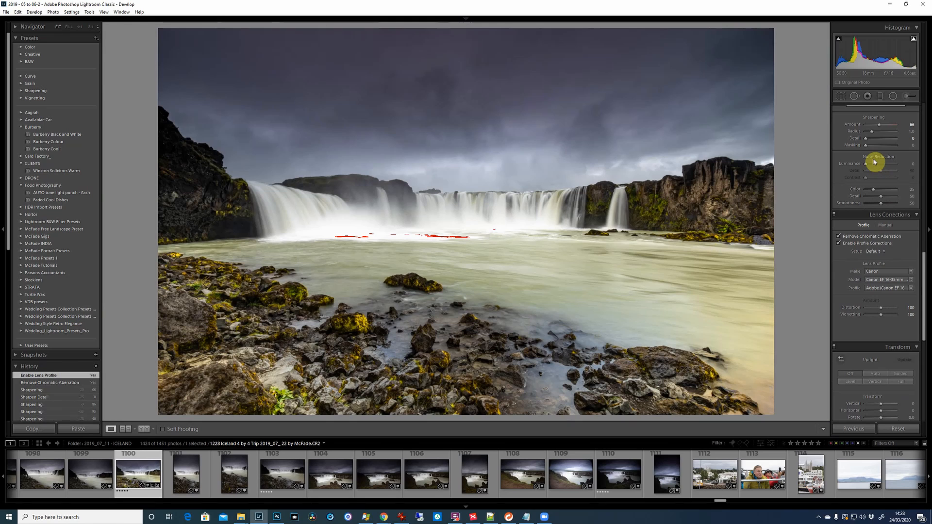
pyautogui.click(838, 243)
pyautogui.click(838, 243)
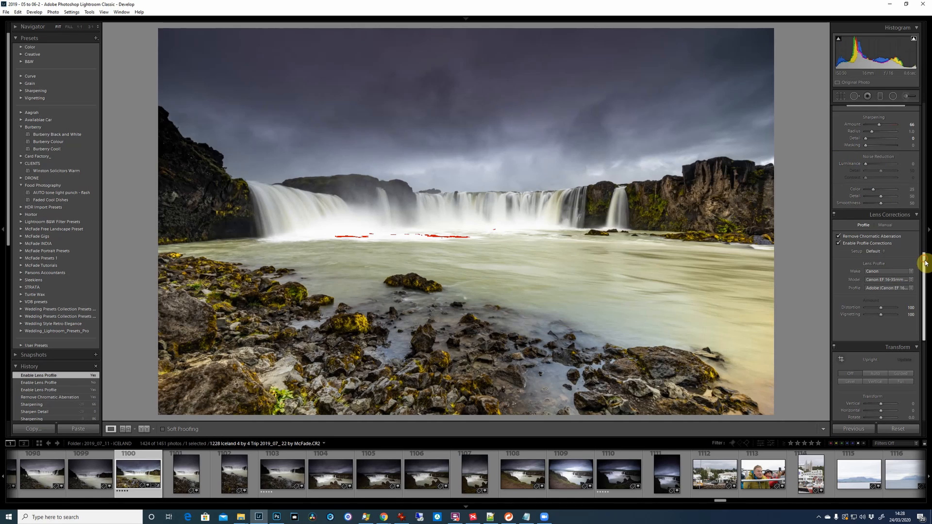
# Add a dark post-crop vignette with Amount -21 and Midpoint 19.
pyautogui.moveTo(925, 263); pyautogui.dragTo(925, 337)
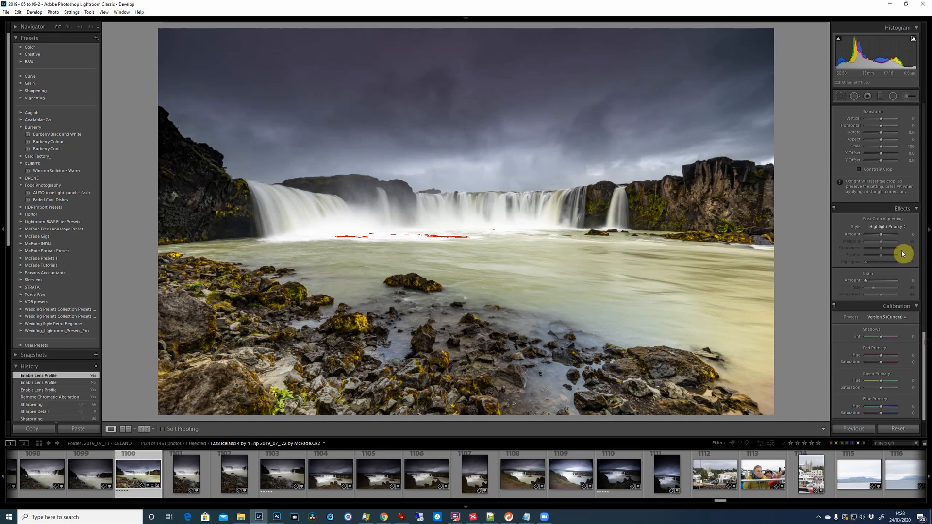
pyautogui.moveTo(881, 236); pyautogui.dragTo(878, 238)
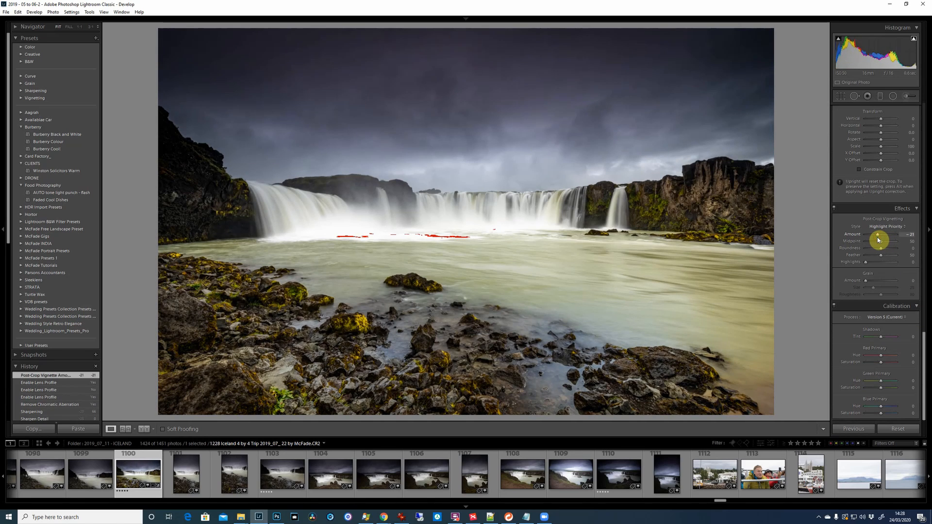
pyautogui.click(872, 243)
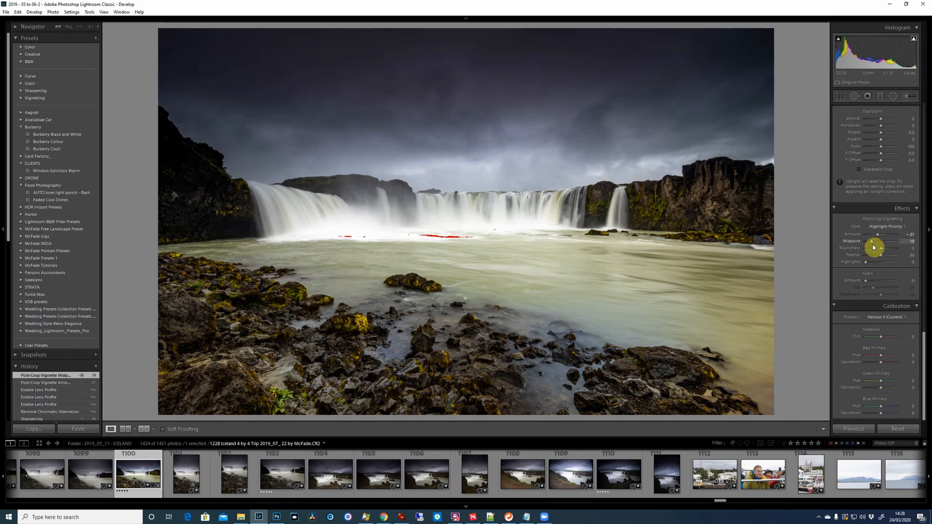
# Set the post-crop vignette Amount to -29 and Feather to 100.
pyautogui.moveTo(873, 247)
pyautogui.mouseDown()
pyautogui.moveTo(915, 257)
pyautogui.moveTo(877, 237)
pyautogui.mouseUp()
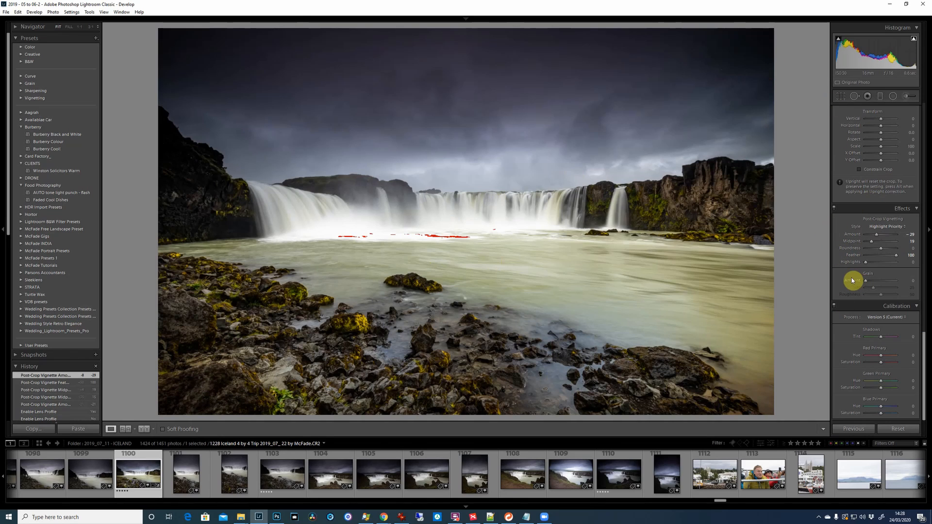
# Refine the basic adjustments with Vibrance +12, Contrast +12, Highlights -71 and Whites +40.
pyautogui.moveTo(924, 349); pyautogui.dragTo(928, 85)
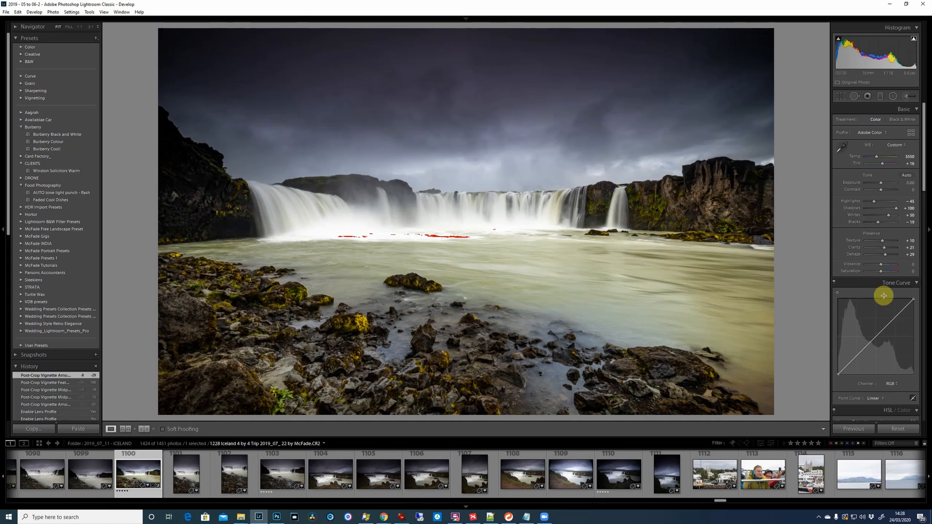
pyautogui.moveTo(885, 265); pyautogui.dragTo(883, 265)
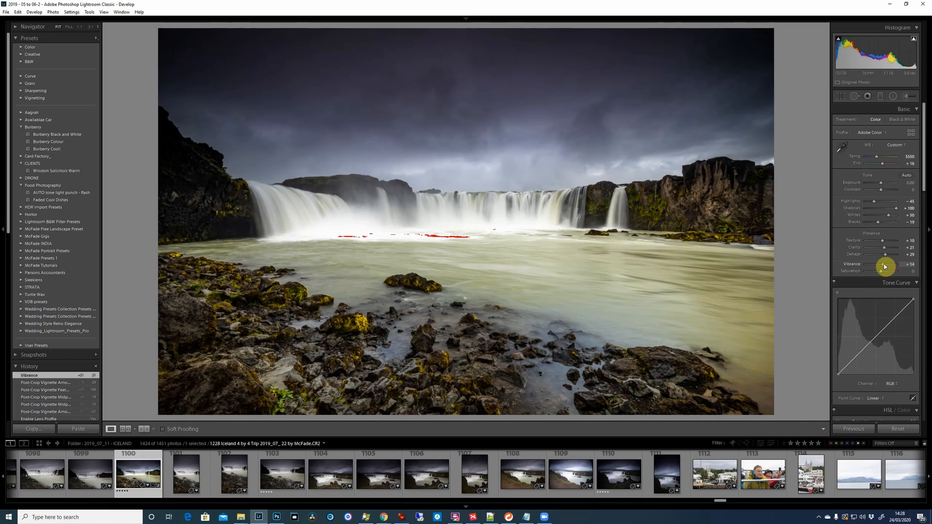
pyautogui.moveTo(875, 191); pyautogui.dragTo(887, 218)
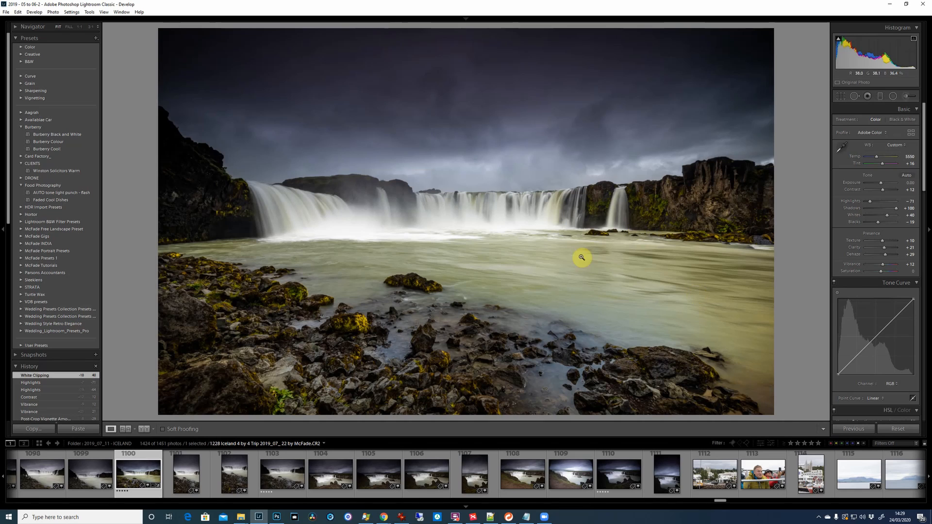
# Switch to the waterfall photo in Photoshop and choose the Luminosity Masks extension.
pyautogui.click(277, 517)
pyautogui.moveTo(277, 519)
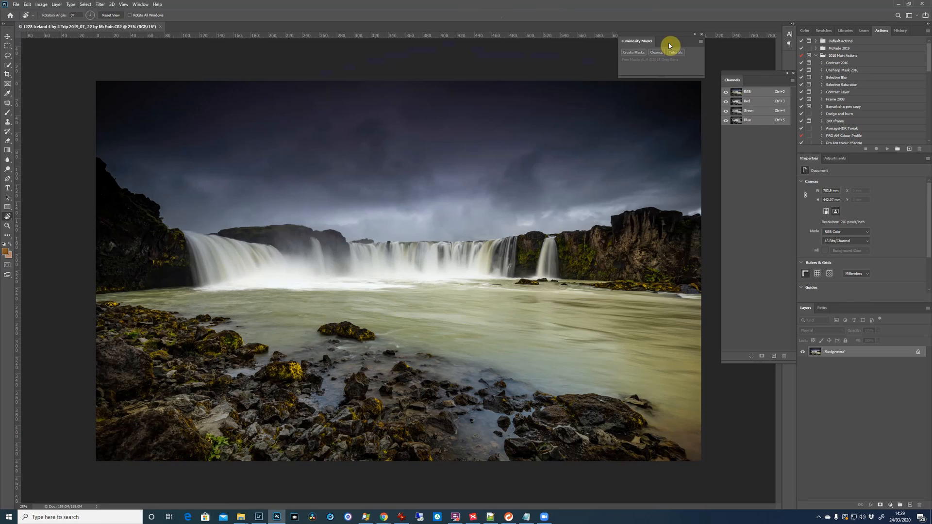
pyautogui.click(144, 3)
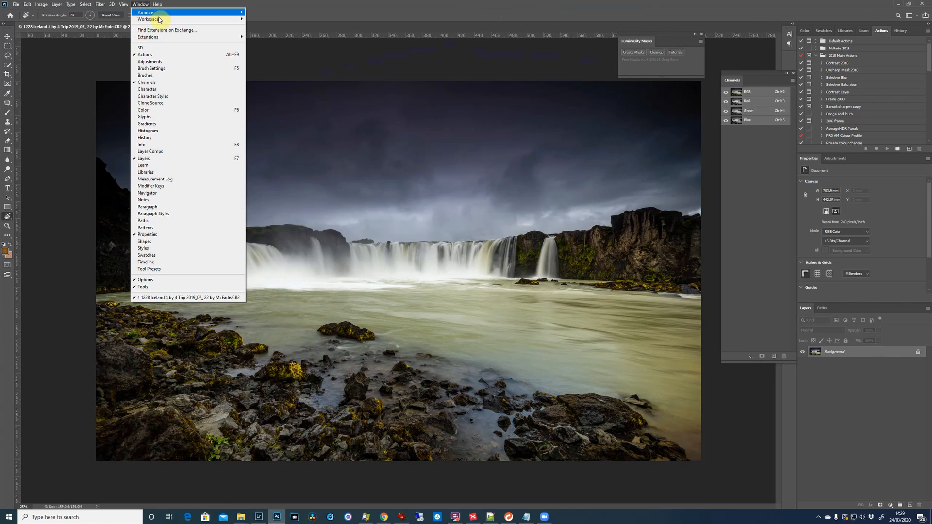
pyautogui.moveTo(220, 37)
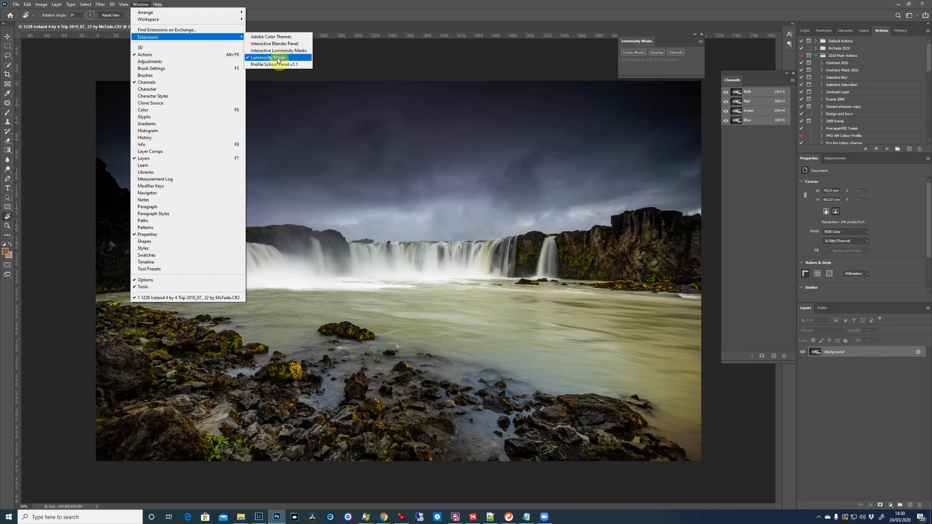
pyautogui.click(295, 59)
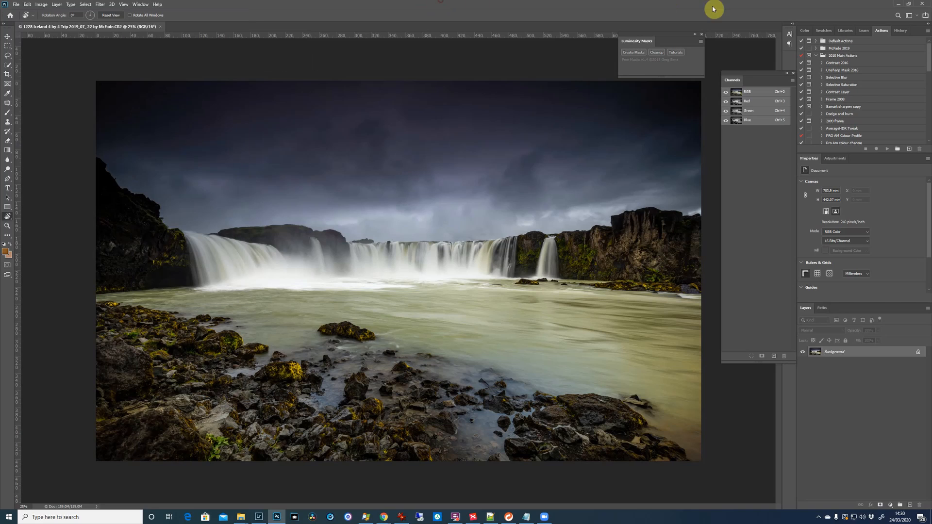
# Move the Luminosity Masks panel clear of the photo and generate the luminosity channel masks.
pyautogui.moveTo(670, 38)
pyautogui.mouseDown()
pyautogui.moveTo(681, 17)
pyautogui.moveTo(658, 24)
pyautogui.mouseUp()
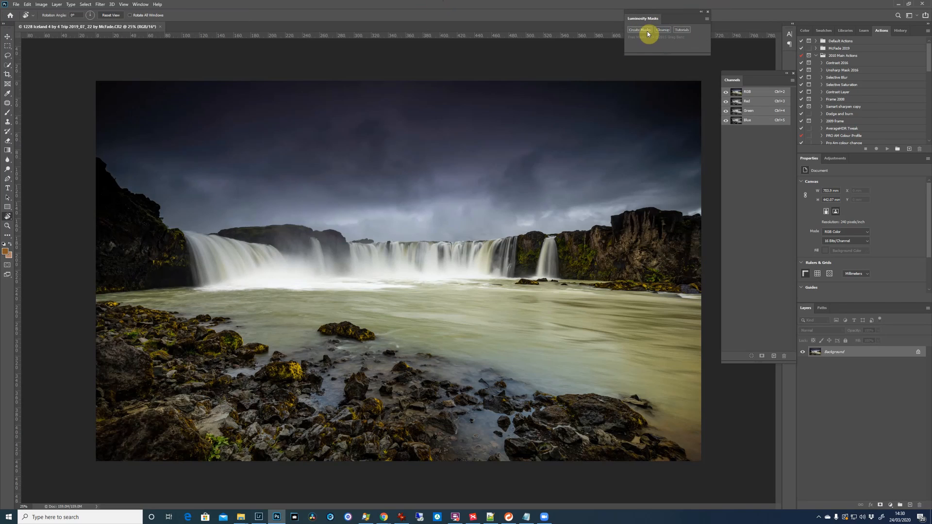
pyautogui.click(644, 31)
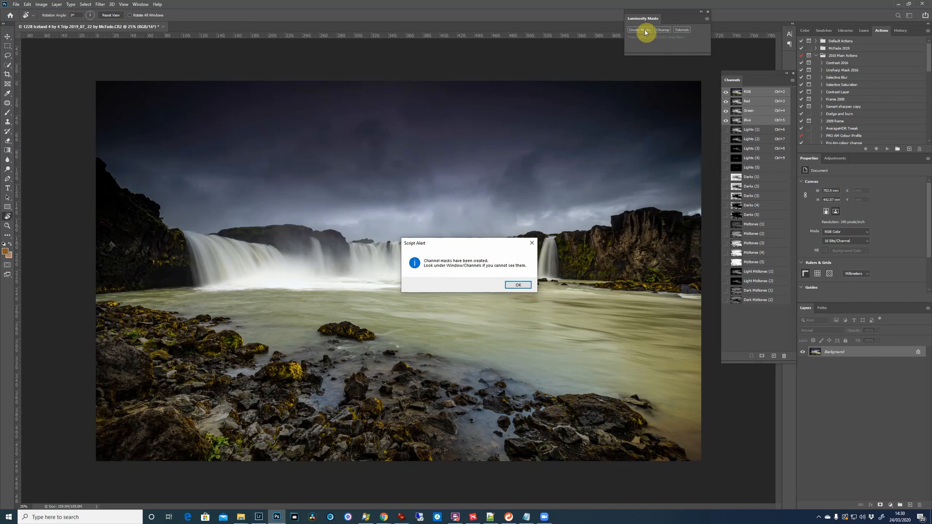
pyautogui.click(518, 285)
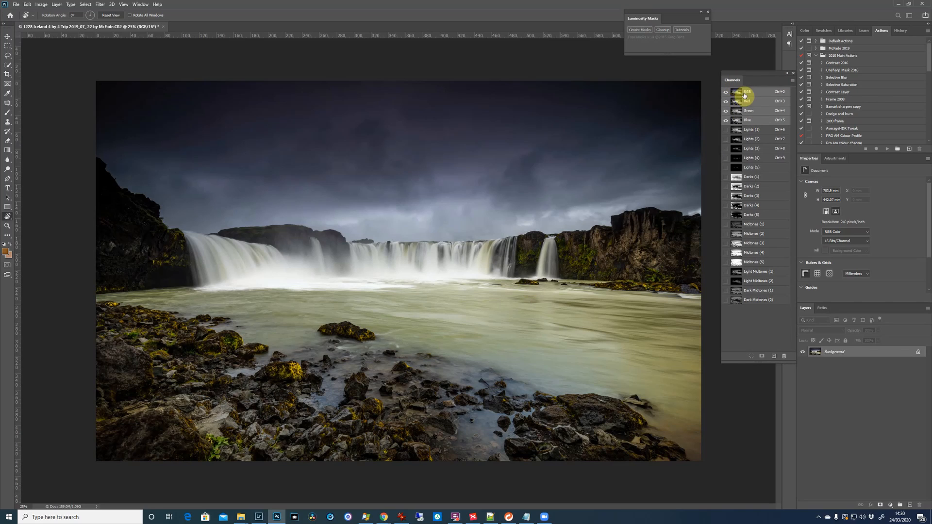
pyautogui.click(141, 4)
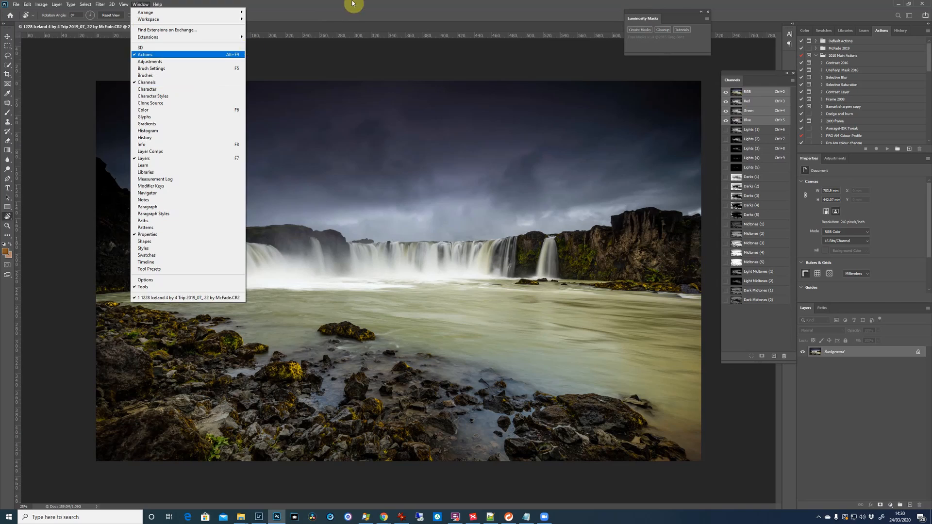
pyautogui.click(395, 2)
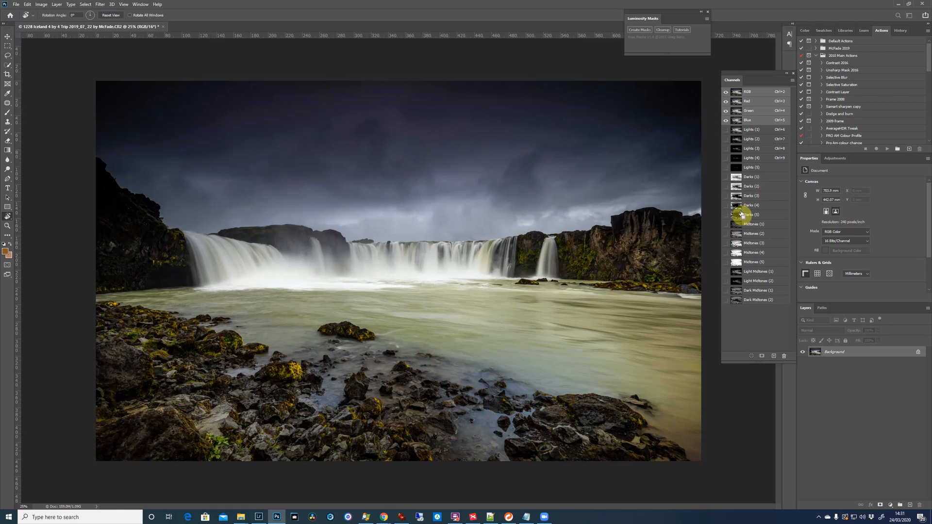
# Load various Lights, Darks and Midtones channels as selections to examine which tones of the photo each mask covers.
pyautogui.keyDown('ctrl'); pyautogui.click(736, 163); pyautogui.keyUp('ctrl')
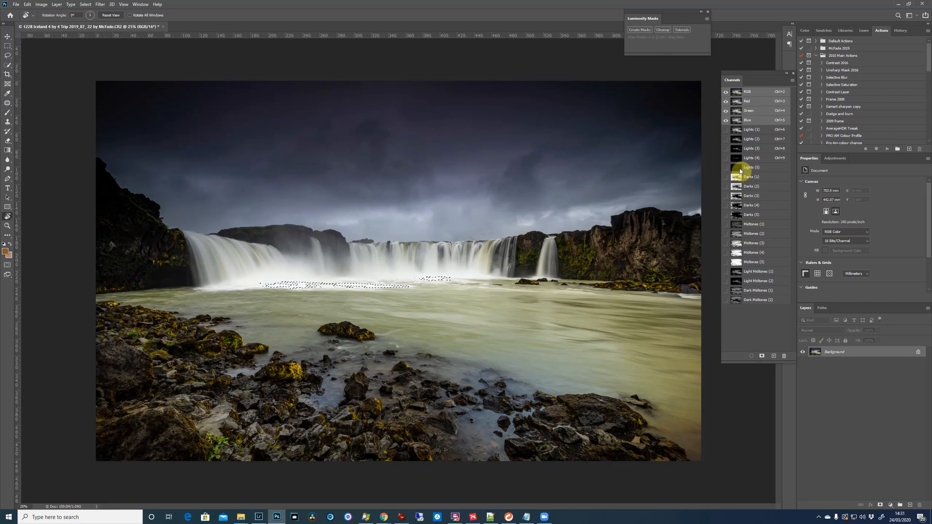
pyautogui.keyDown('ctrl'); pyautogui.click(738, 132); pyautogui.keyUp('ctrl')
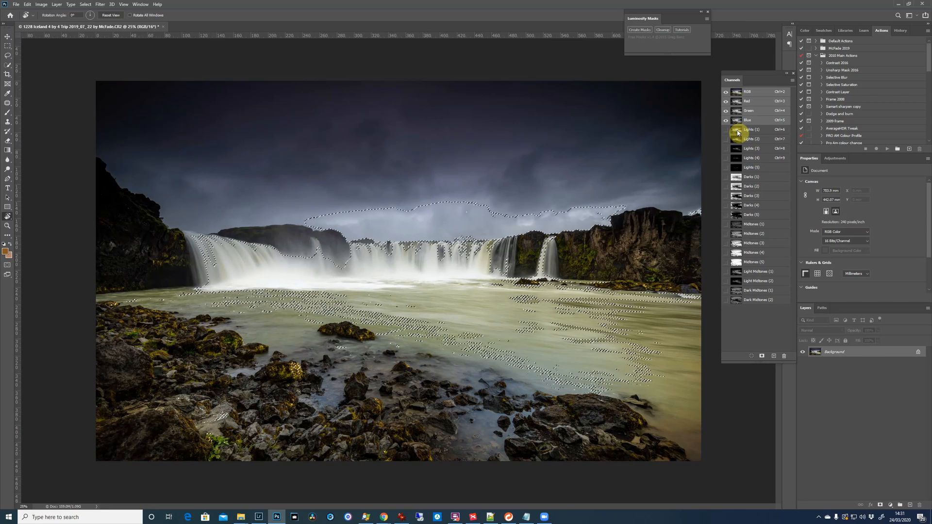
pyautogui.keyDown('ctrl'); pyautogui.click(740, 141); pyautogui.keyUp('ctrl')
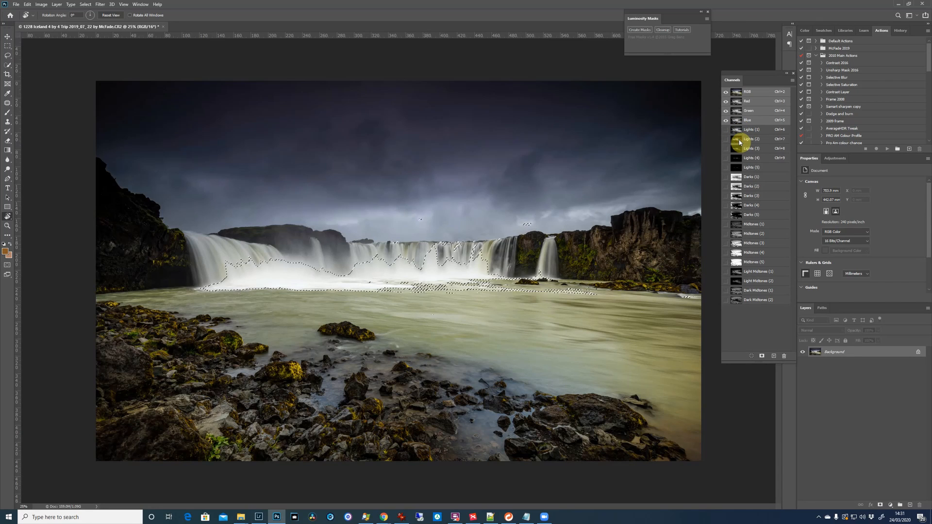
pyautogui.keyDown('ctrl'); pyautogui.click(739, 150); pyautogui.keyUp('ctrl')
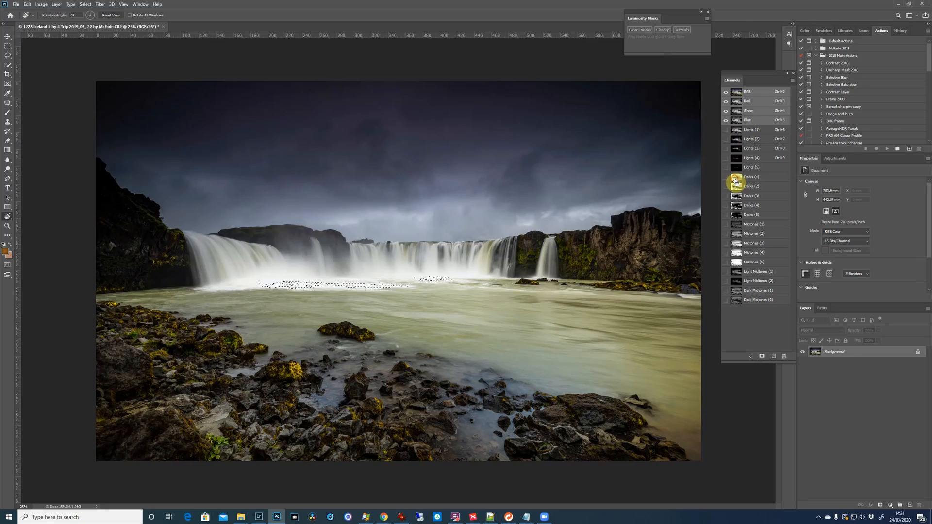
pyautogui.keyDown('ctrl'); pyautogui.click(736, 180); pyautogui.keyUp('ctrl')
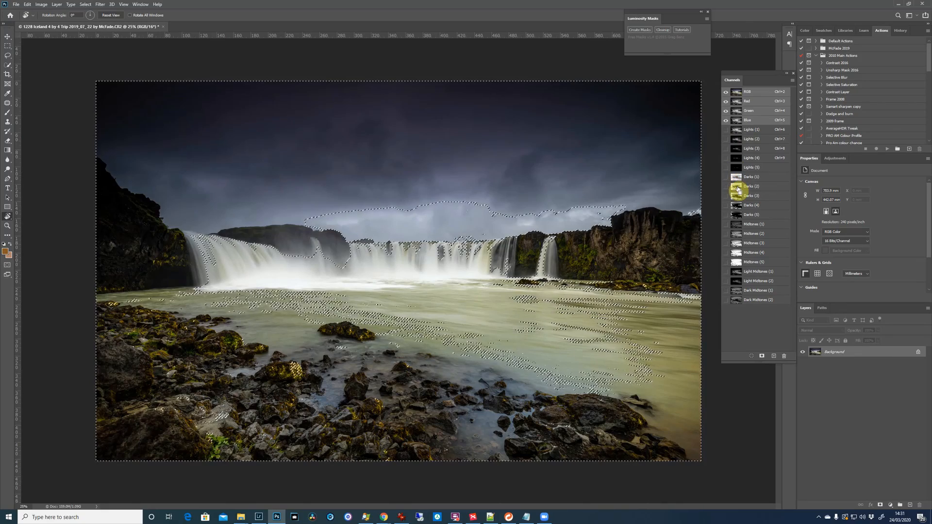
pyautogui.keyDown('ctrl'); pyautogui.click(737, 204); pyautogui.keyUp('ctrl')
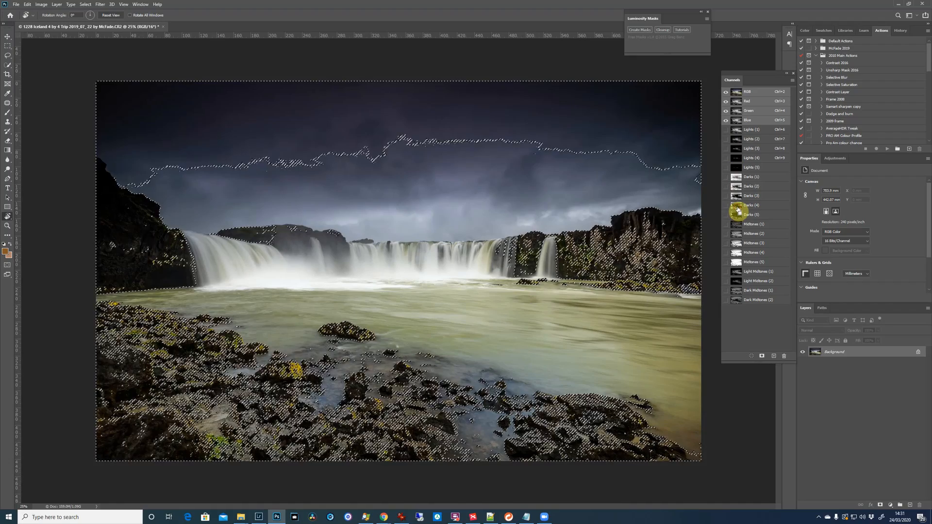
pyautogui.keyDown('ctrl'); pyautogui.click(737, 212); pyautogui.keyUp('ctrl')
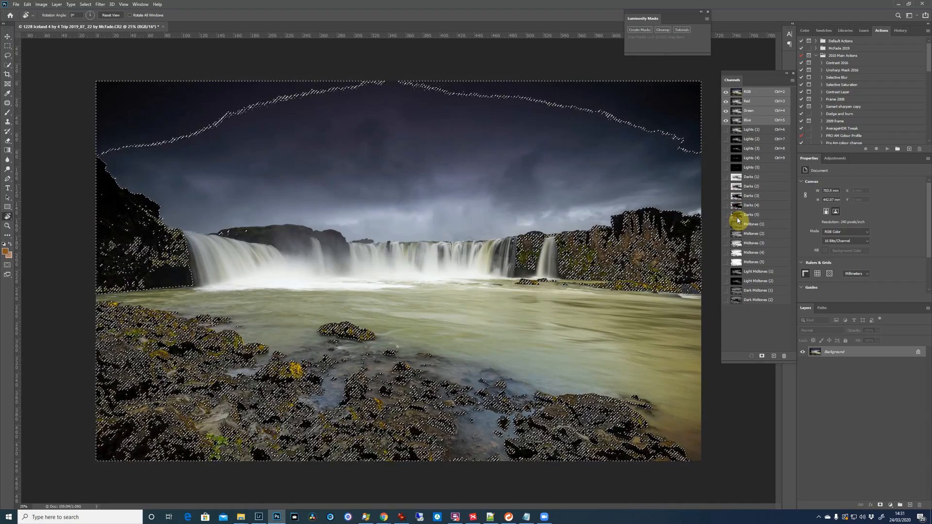
pyautogui.keyDown('ctrl'); pyautogui.click(738, 225); pyautogui.keyUp('ctrl')
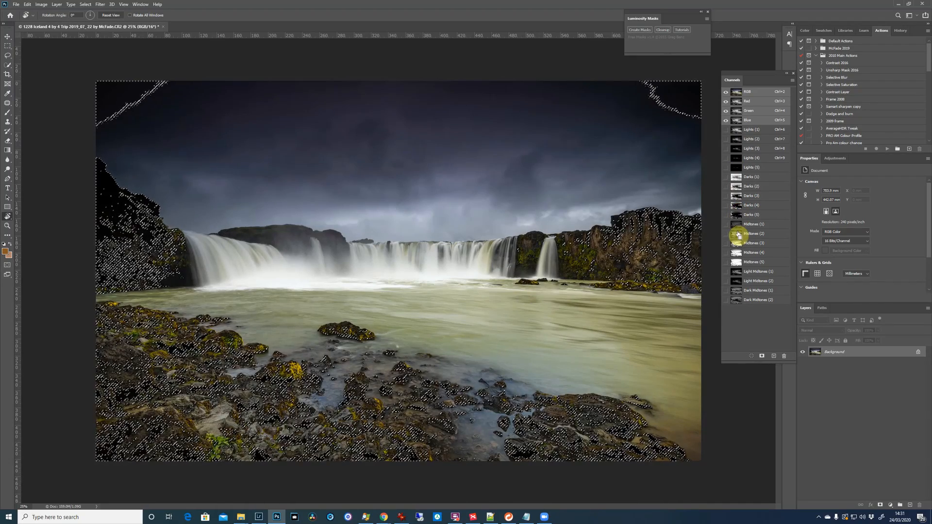
pyautogui.keyDown('ctrl'); pyautogui.click(737, 223); pyautogui.keyUp('ctrl')
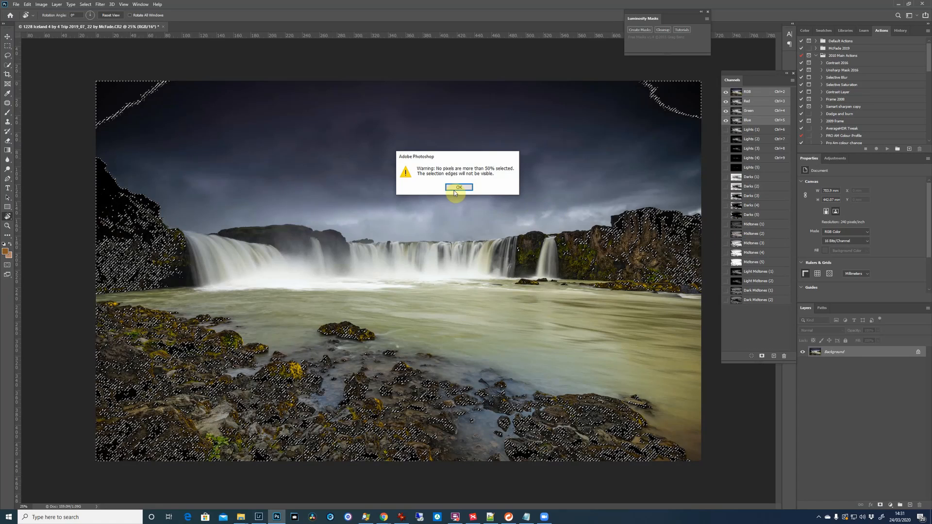
pyautogui.click(459, 188)
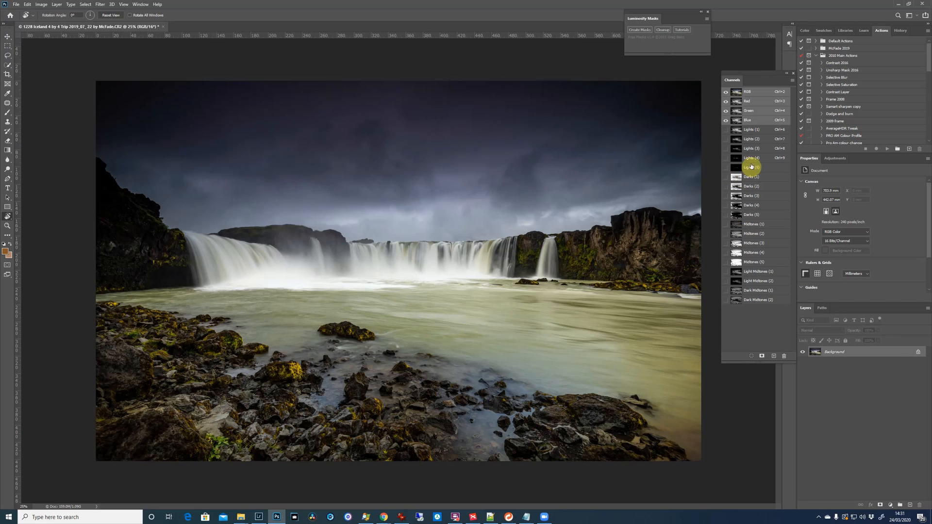
# Load the Lights (2) channel as a selection and add a Curves adjustment layer masked by it.
pyautogui.keyDown('ctrl'); pyautogui.click(736, 143); pyautogui.keyUp('ctrl')
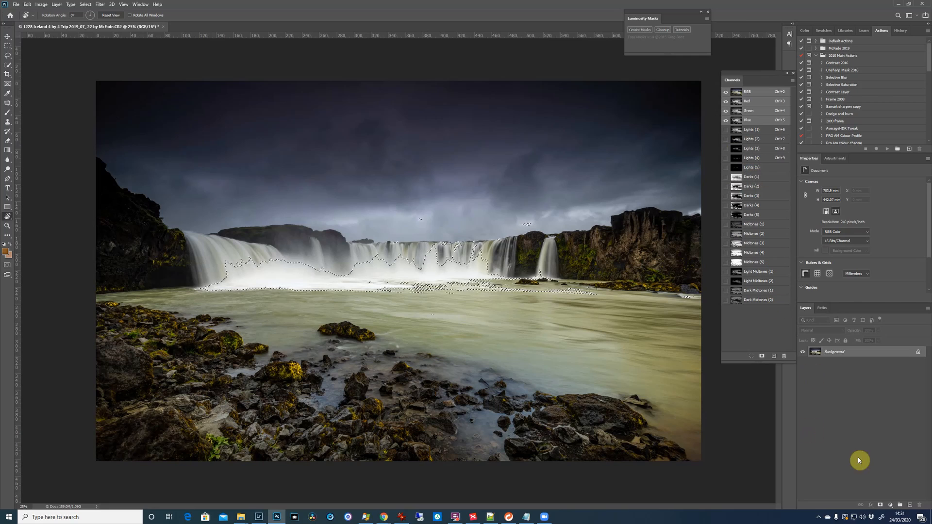
pyautogui.click(891, 506)
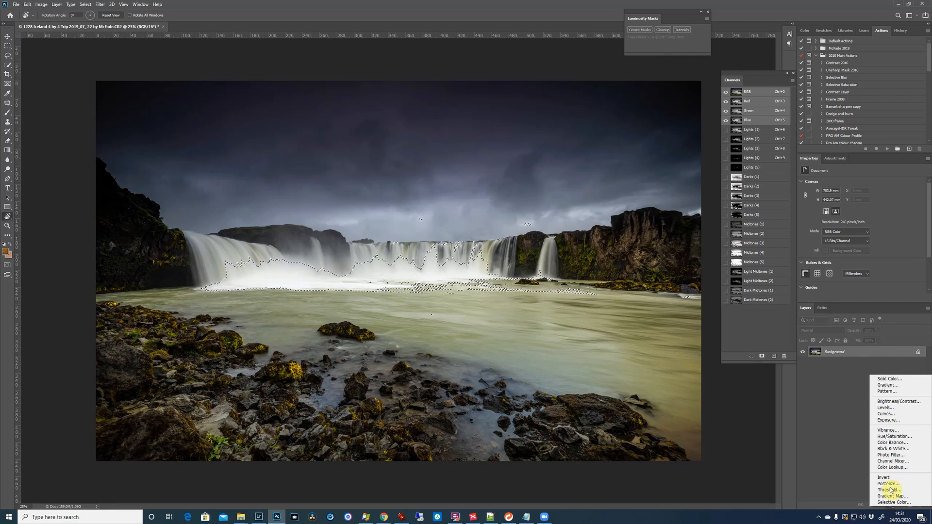
pyautogui.click(901, 417)
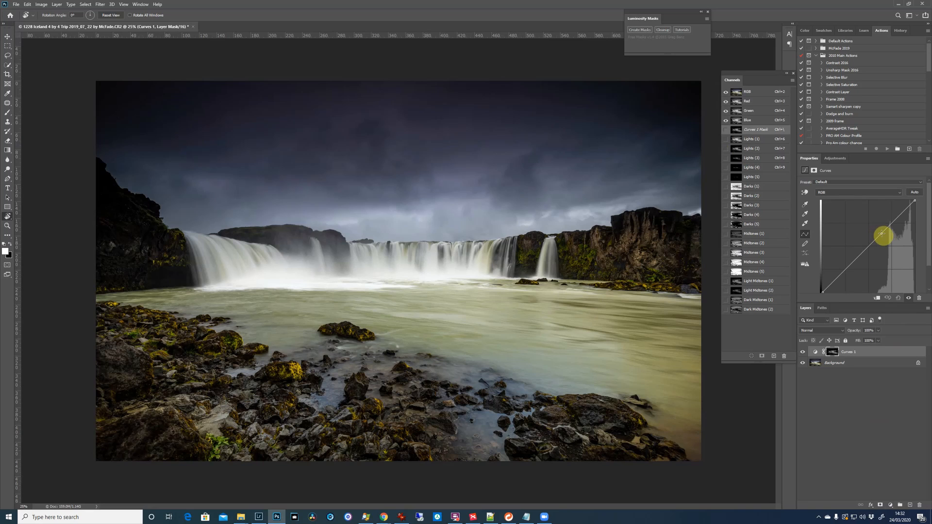
# Raise the curve slightly in the highlights and midtones to brighten the waterfall, comparing the photo with and without the adjustment.
pyautogui.moveTo(883, 232); pyautogui.dragTo(847, 153)
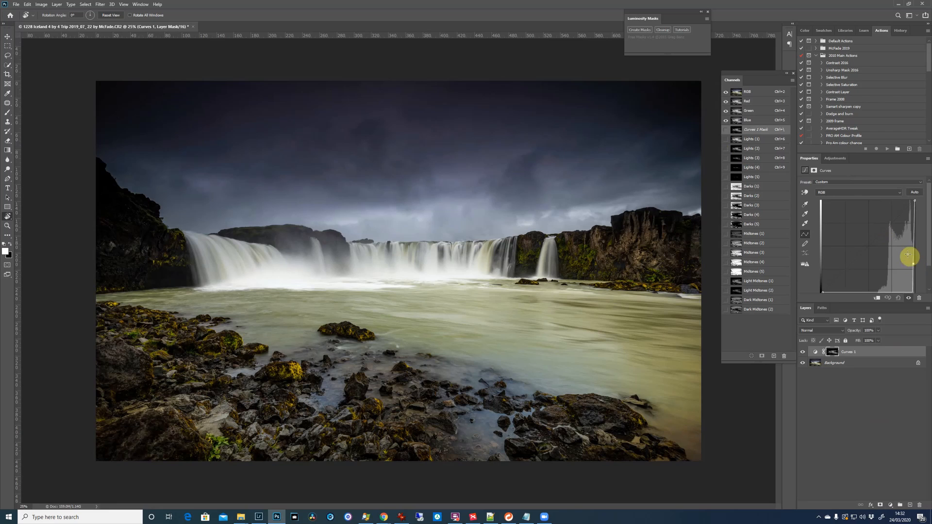
pyautogui.moveTo(903, 260); pyautogui.dragTo(890, 223)
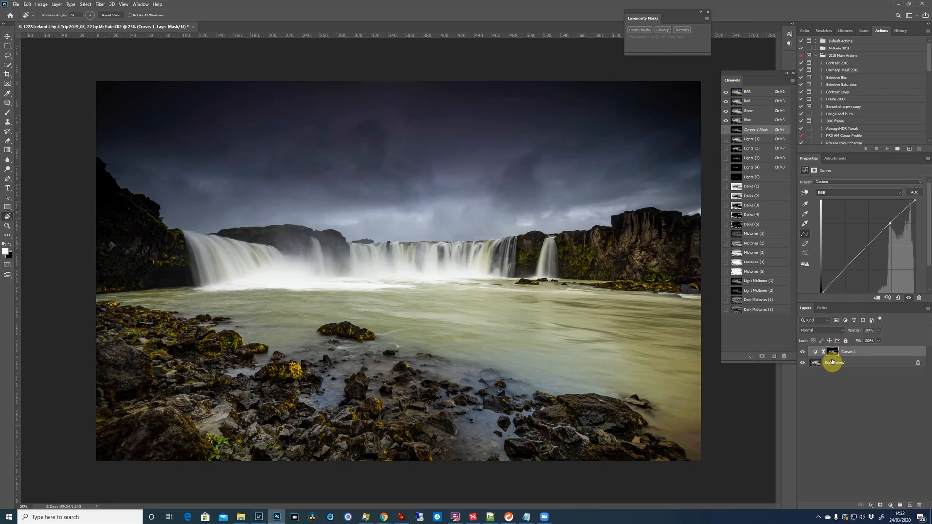
pyautogui.click(803, 363)
pyautogui.click(802, 363)
pyautogui.moveTo(890, 224)
pyautogui.mouseDown()
pyautogui.moveTo(889, 214)
pyautogui.moveTo(889, 221)
pyautogui.mouseUp()
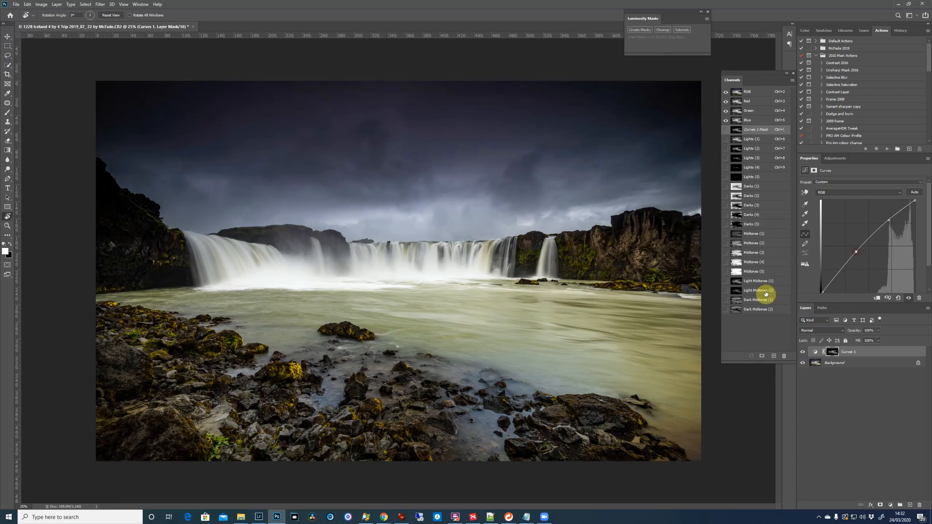
pyautogui.click(801, 354)
pyautogui.click(801, 354)
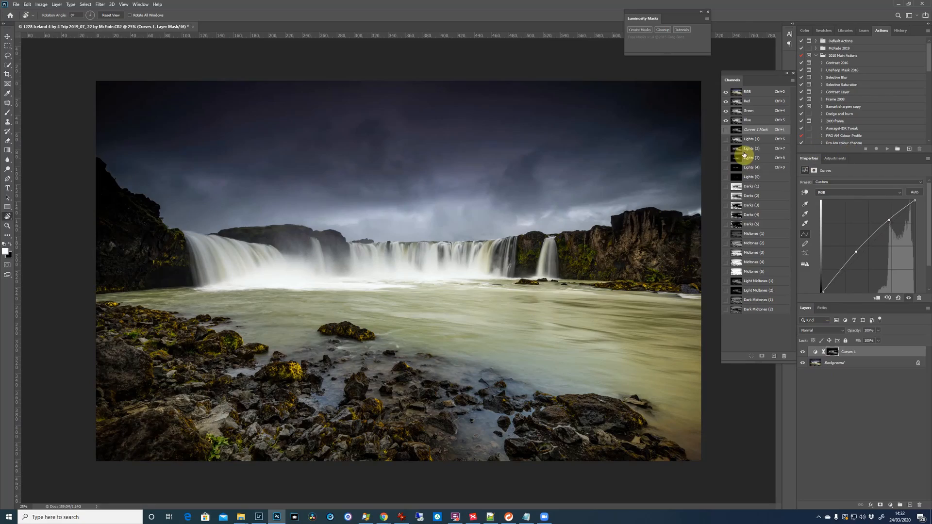
# Load the Darks (5) channel as a selection and add a second Curves adjustment layer masked by it.
pyautogui.keyDown('ctrl'); pyautogui.click(737, 215); pyautogui.keyUp('ctrl')
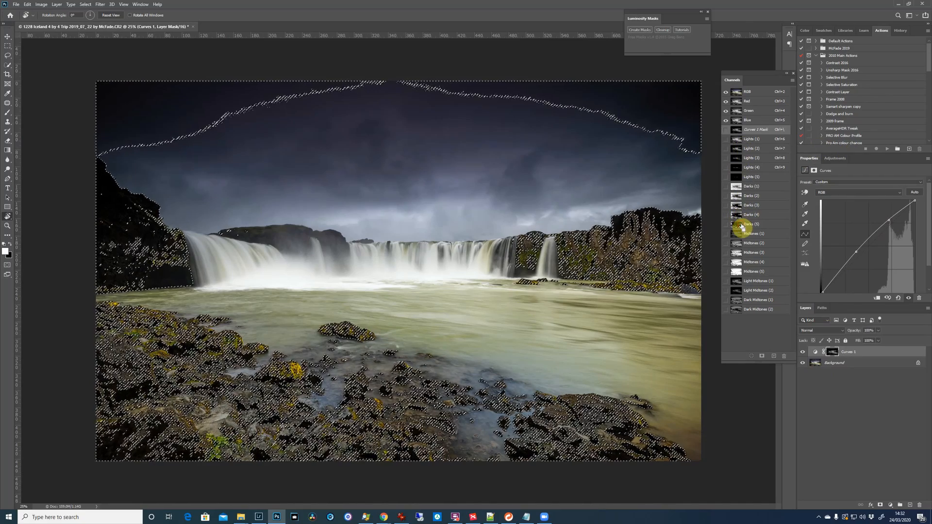
pyautogui.keyDown('ctrl'); pyautogui.click(741, 225); pyautogui.keyUp('ctrl')
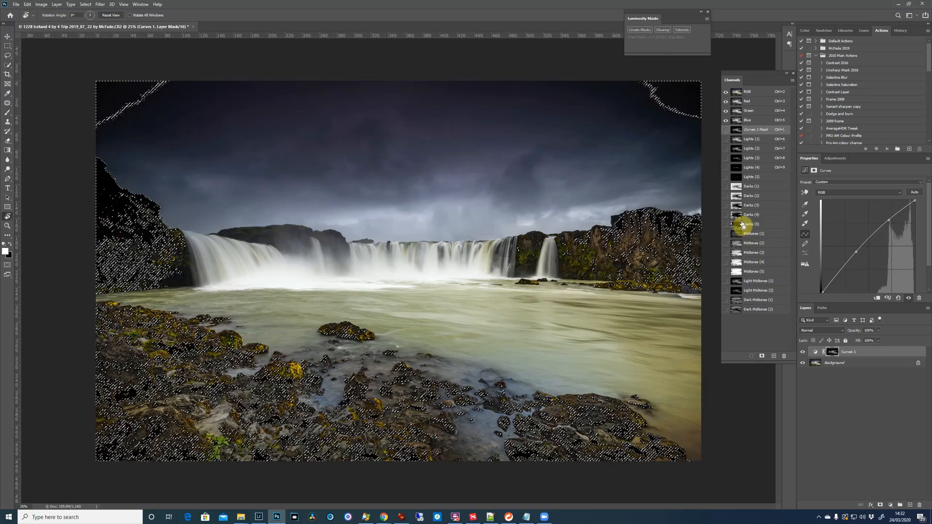
pyautogui.click(890, 506)
pyautogui.click(896, 414)
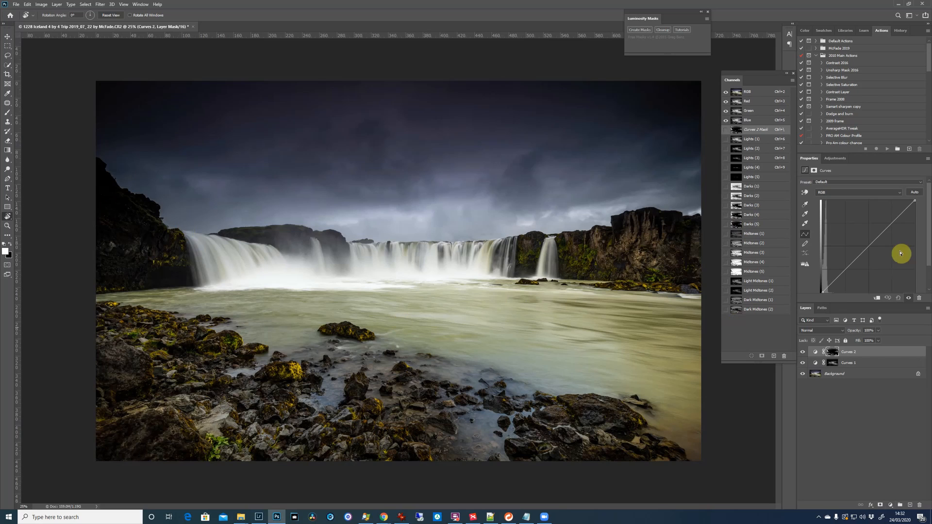
# Pull the second layer's curve strongly upward in the shadows to brighten the dark rocks and cliffs.
pyautogui.moveTo(870, 245); pyautogui.dragTo(843, 231)
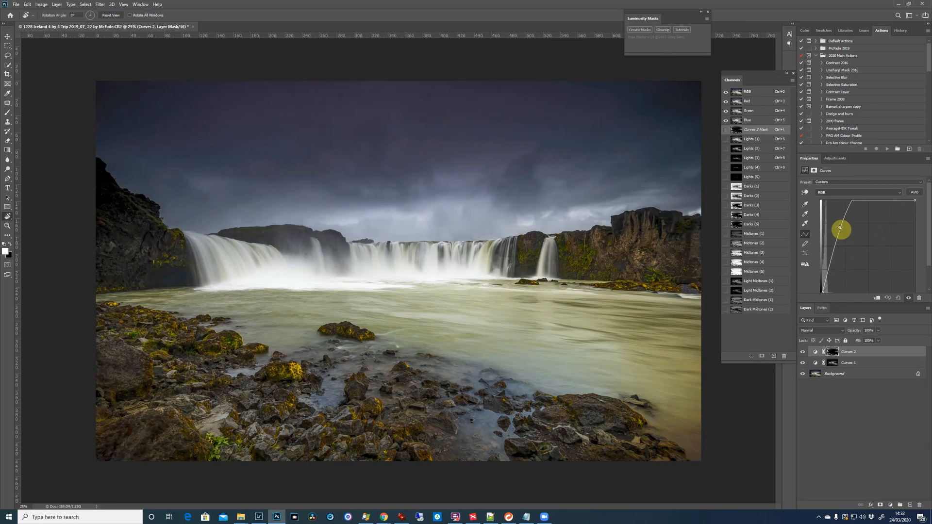
pyautogui.moveTo(841, 229); pyautogui.dragTo(846, 237)
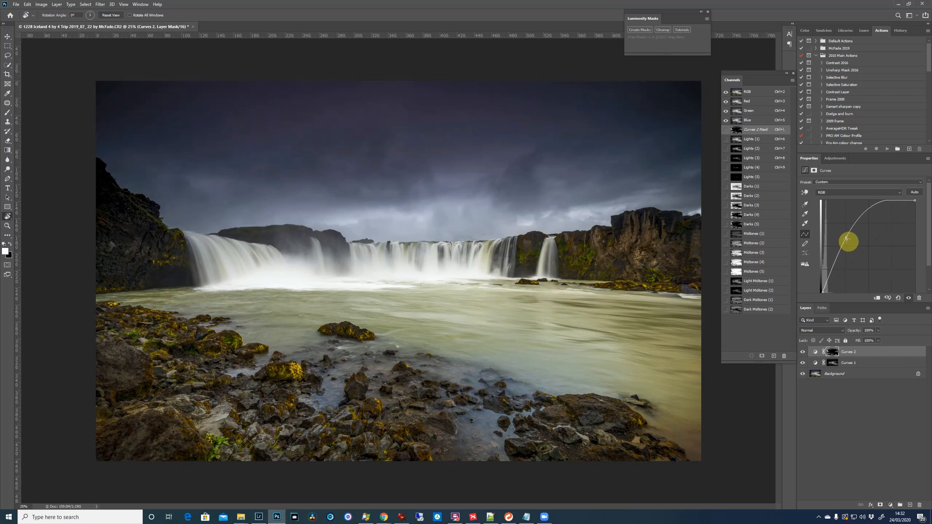
# Place the Curves 2 layer in a new group and add a layer mask to that group.
pyautogui.click(867, 356)
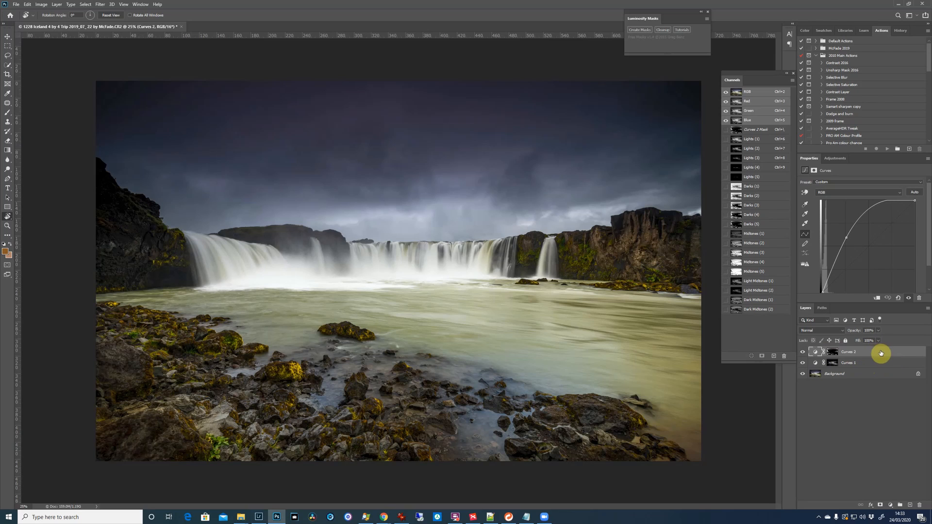
pyautogui.hotkey('ctrl', 'g')
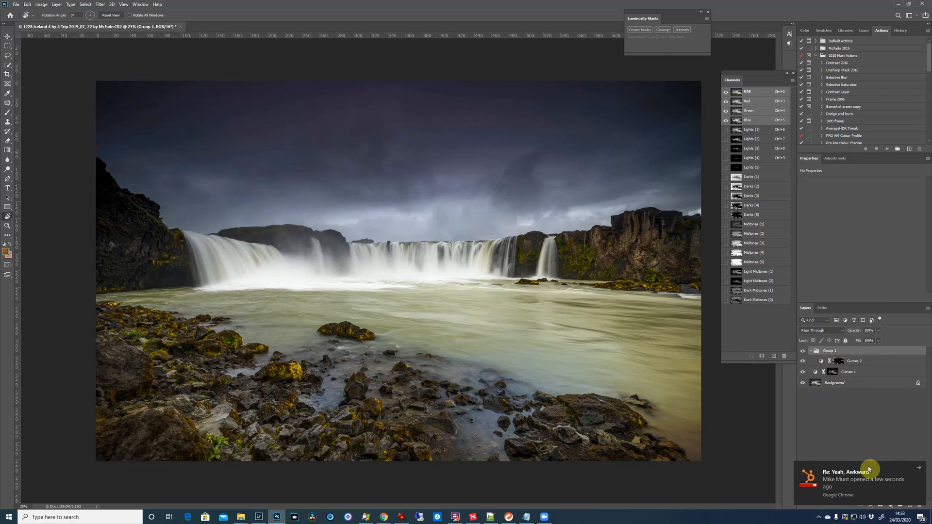
pyautogui.click(919, 468)
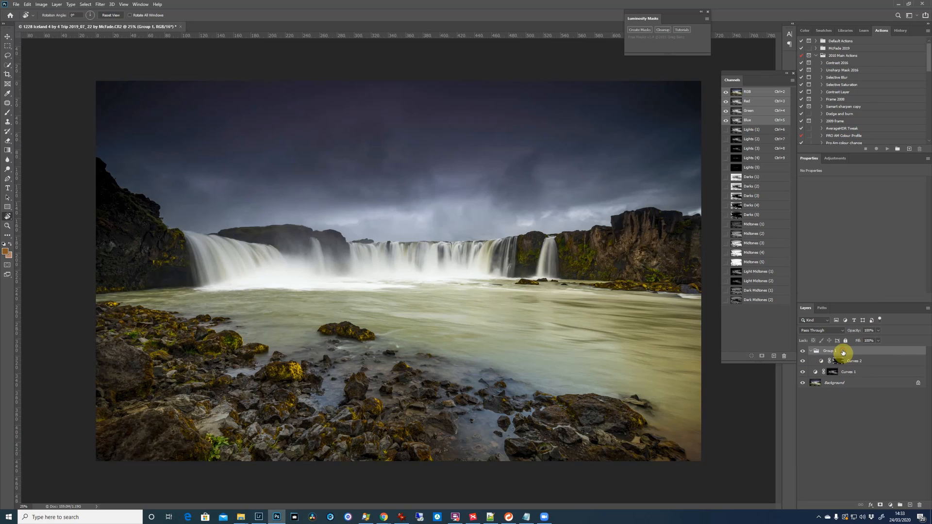
pyautogui.click(880, 505)
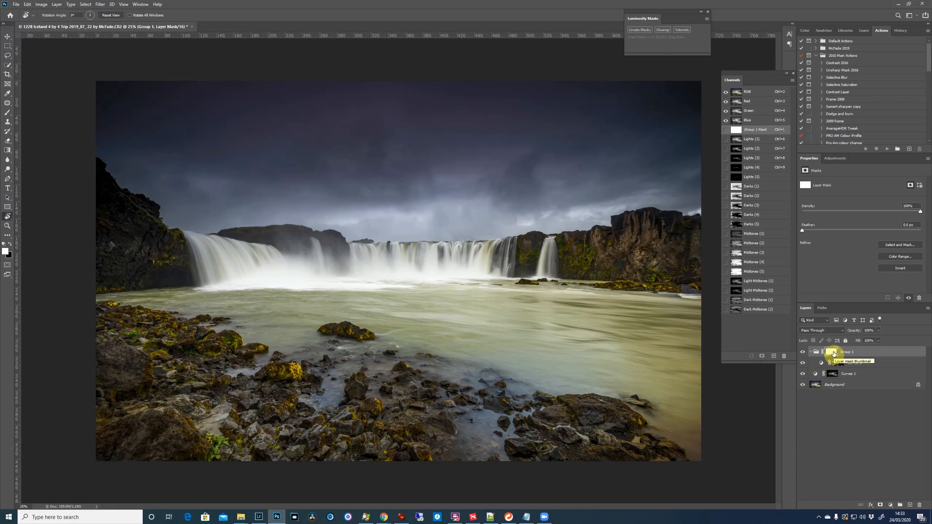
# Invert the group's mask to black, toggling the inversion to compare the photo with and without the shadow brightening.
pyautogui.hotkey('ctrl', 'i')
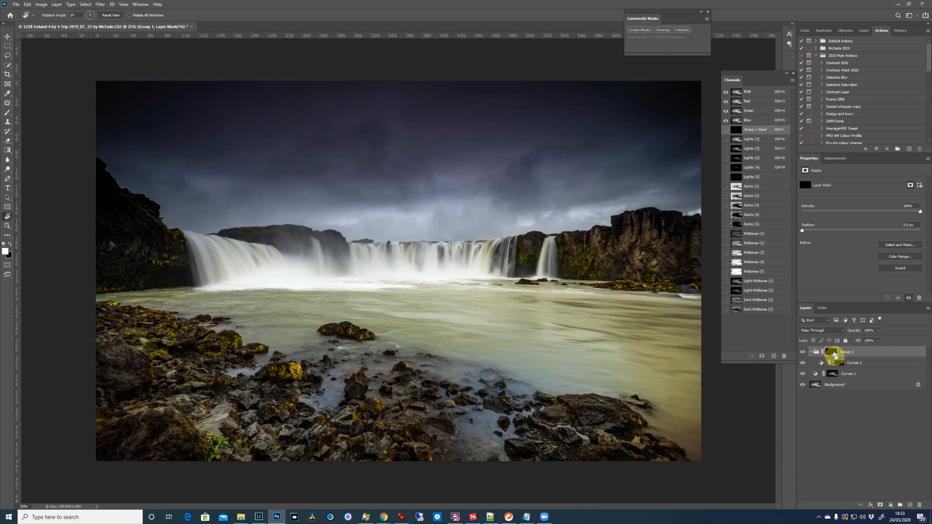
pyautogui.hotkey('ctrl', 'i')
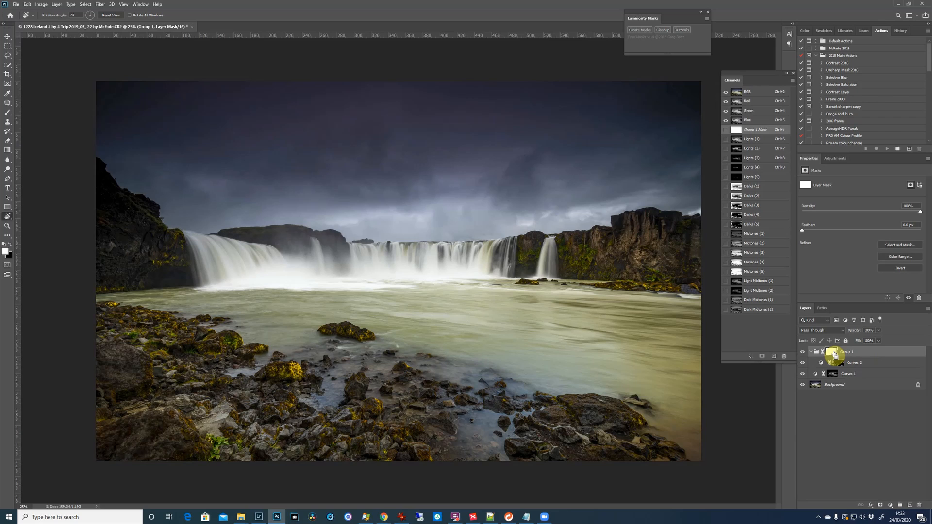
pyautogui.hotkey('ctrl', 'i')
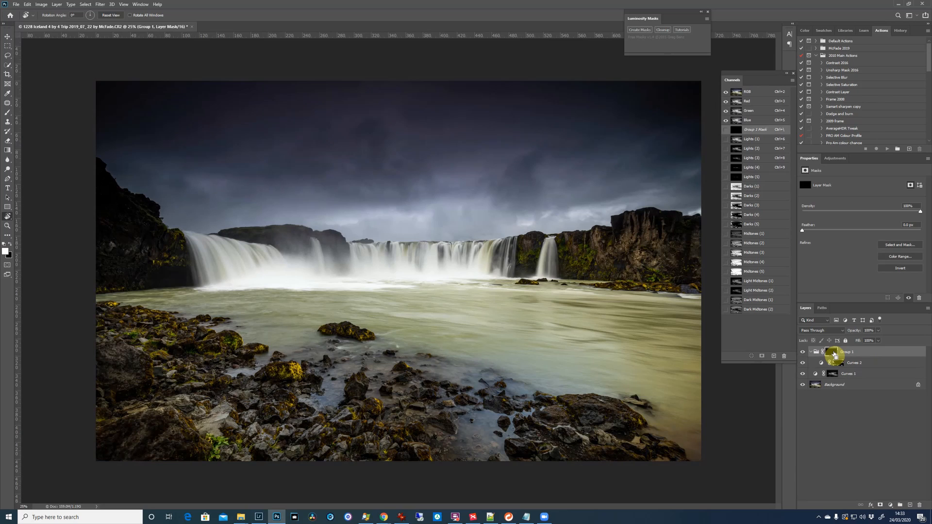
pyautogui.hotkey('ctrl', 'i')
pyautogui.hotkey('ctrl', 'i')
pyautogui.hotkey('ctrl', 'i')
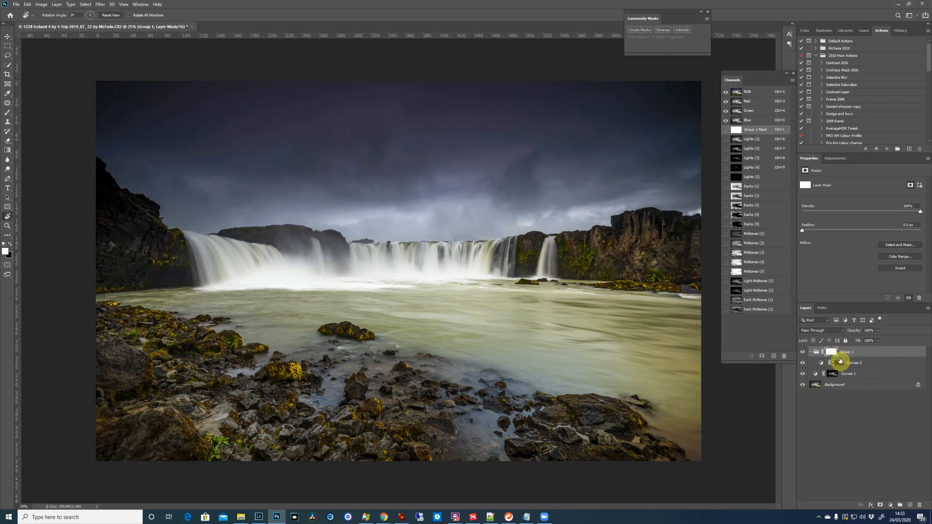
pyautogui.hotkey('ctrl', 'i')
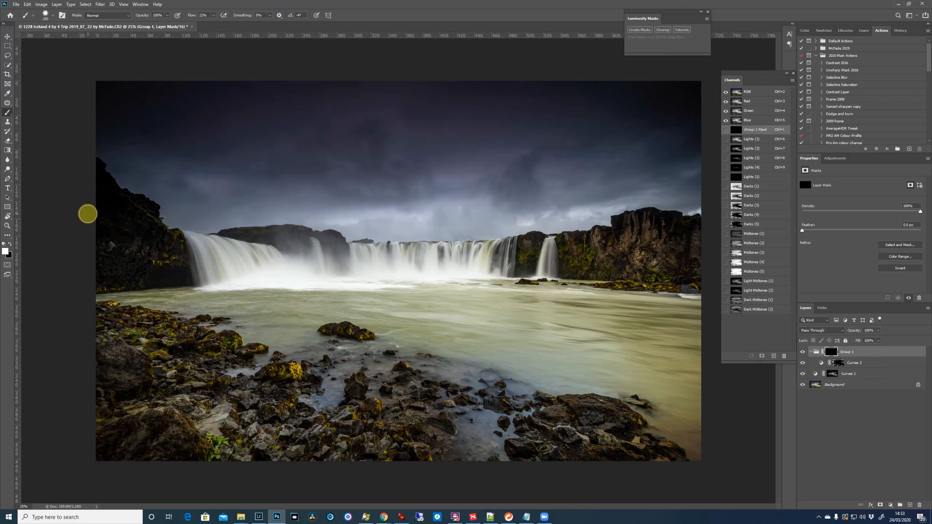
# Paint white on the group mask with a soft brush at 22% flow over the dark cliffs beside the waterfall and foreground rocks.
pyautogui.press('b')
pyautogui.press(']')
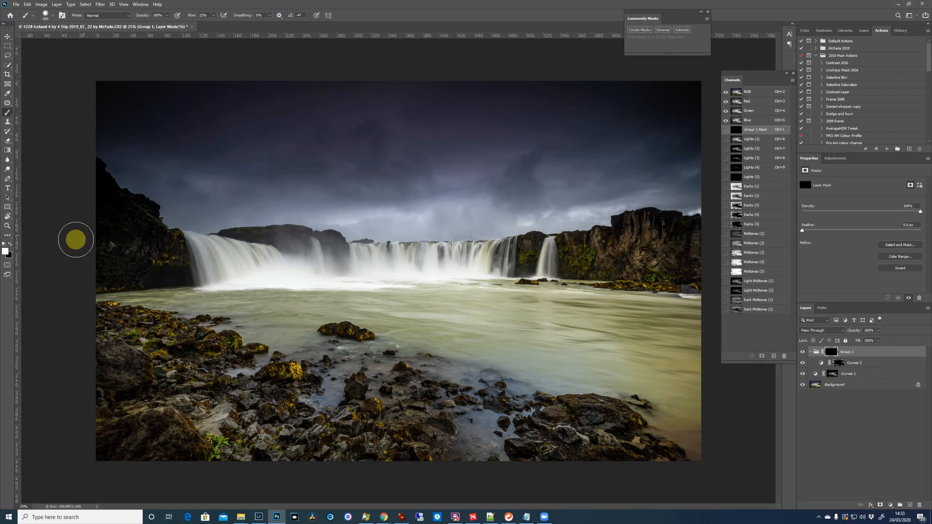
pyautogui.press(']')
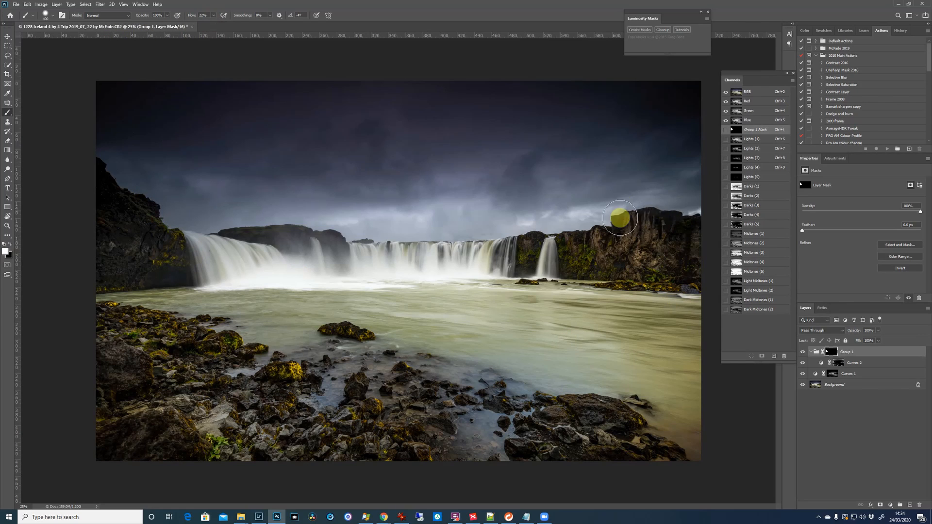
pyautogui.moveTo(619, 218)
pyautogui.mouseDown()
pyautogui.moveTo(703, 235)
pyautogui.moveTo(697, 225)
pyautogui.mouseUp()
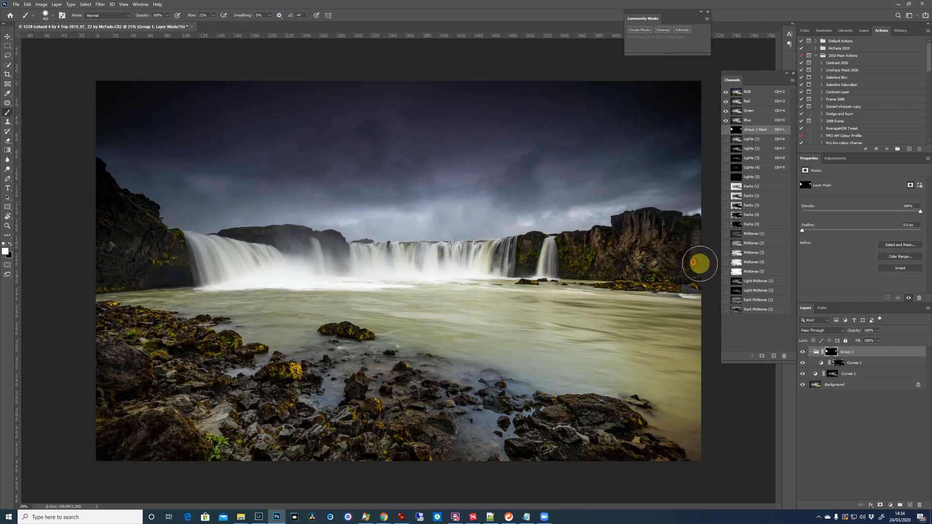
pyautogui.moveTo(518, 445)
pyautogui.mouseDown()
pyautogui.moveTo(519, 457)
pyautogui.moveTo(124, 454)
pyautogui.moveTo(122, 420)
pyautogui.moveTo(166, 430)
pyautogui.moveTo(112, 367)
pyautogui.moveTo(178, 342)
pyautogui.moveTo(157, 335)
pyautogui.moveTo(125, 291)
pyautogui.moveTo(174, 244)
pyautogui.moveTo(226, 223)
pyautogui.moveTo(235, 228)
pyautogui.moveTo(222, 233)
pyautogui.moveTo(323, 236)
pyautogui.moveTo(438, 268)
pyautogui.mouseUp()
pyautogui.press('[')
pyautogui.press('[')
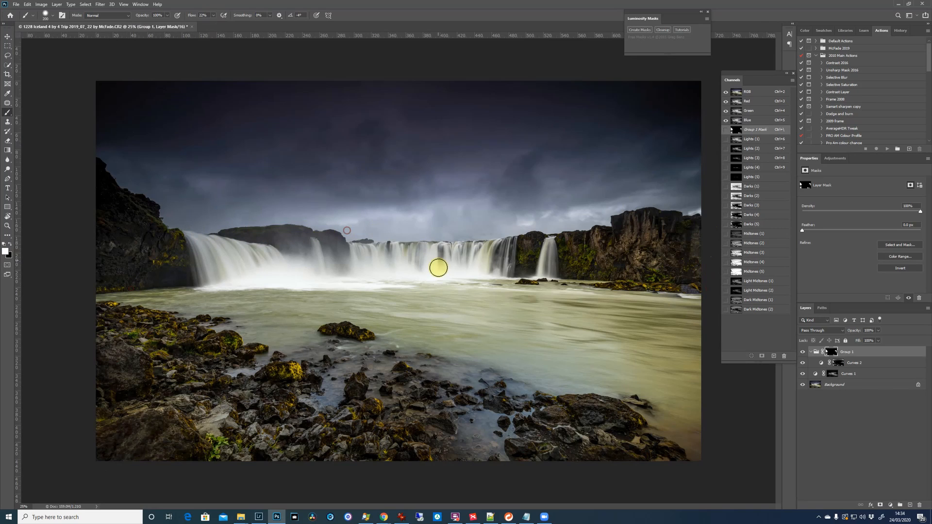
pyautogui.moveTo(517, 261)
pyautogui.mouseDown()
pyautogui.moveTo(542, 238)
pyautogui.moveTo(574, 242)
pyautogui.moveTo(561, 238)
pyautogui.moveTo(558, 263)
pyautogui.moveTo(579, 252)
pyautogui.mouseUp()
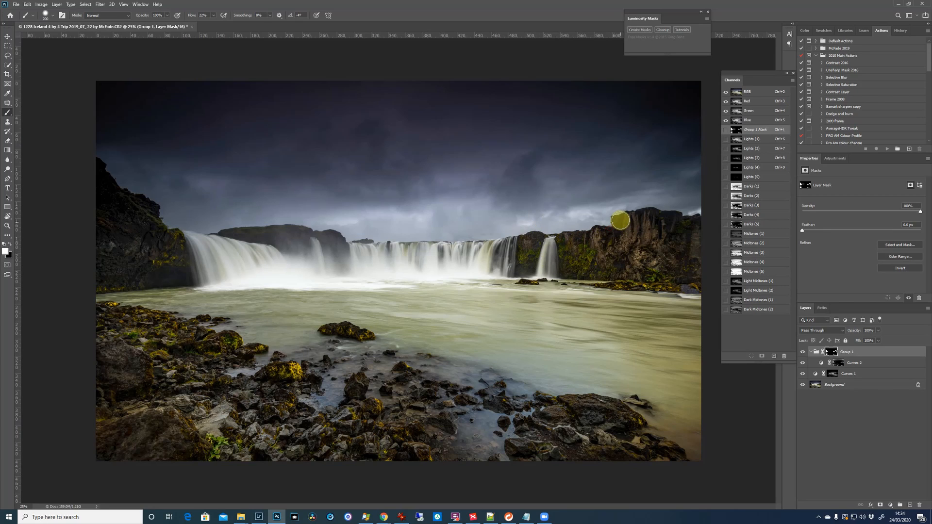
# Toggle the visibility of the Curves 2 layer to compare the rocks with and without the painted brightening.
pyautogui.click(804, 364)
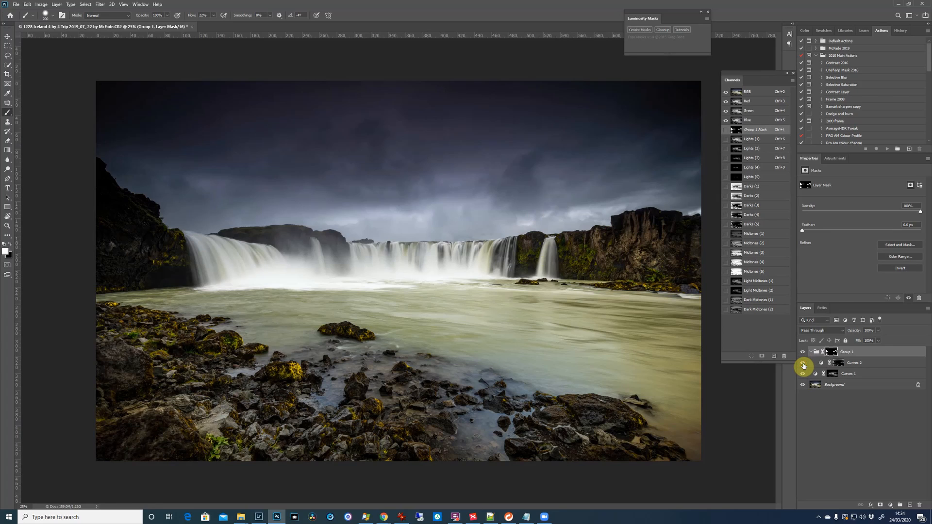
pyautogui.click(804, 364)
pyautogui.click(804, 364)
pyautogui.click(804, 364)
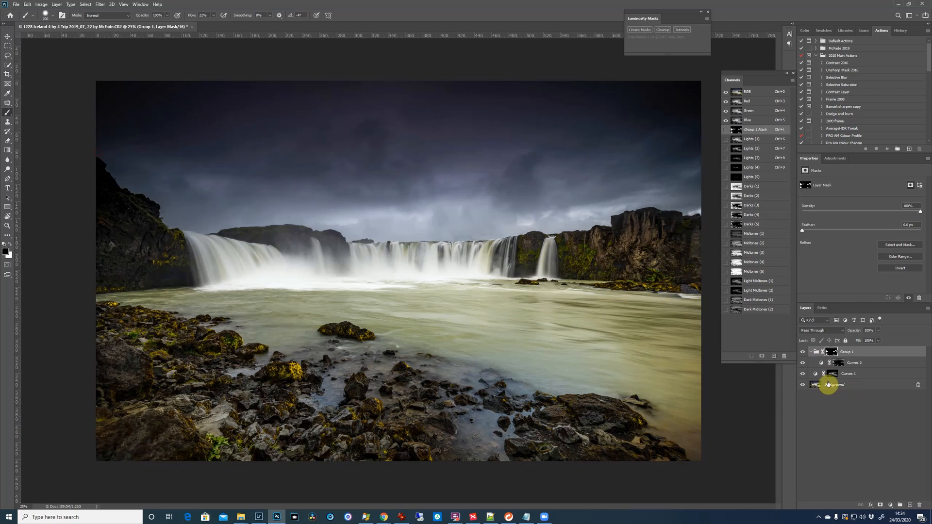
pyautogui.click(803, 364)
pyautogui.click(804, 364)
pyautogui.click(804, 364)
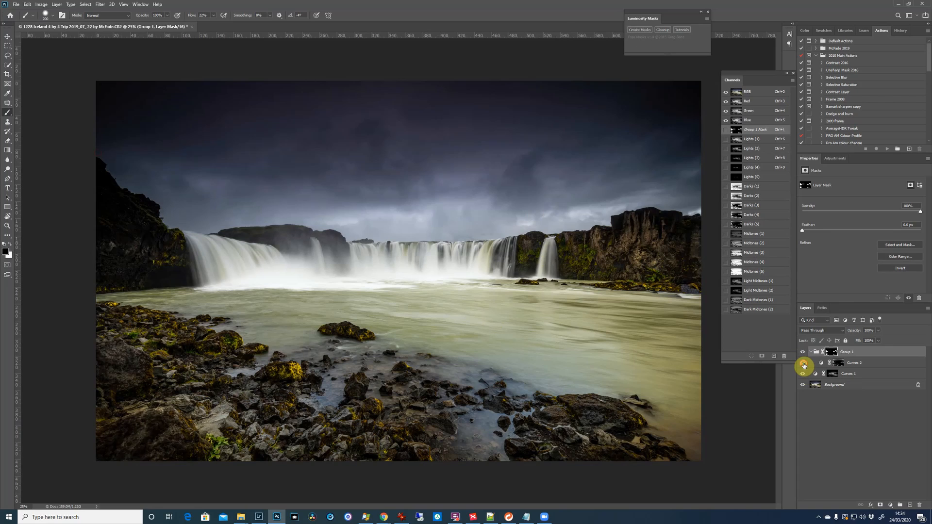
pyautogui.click(804, 364)
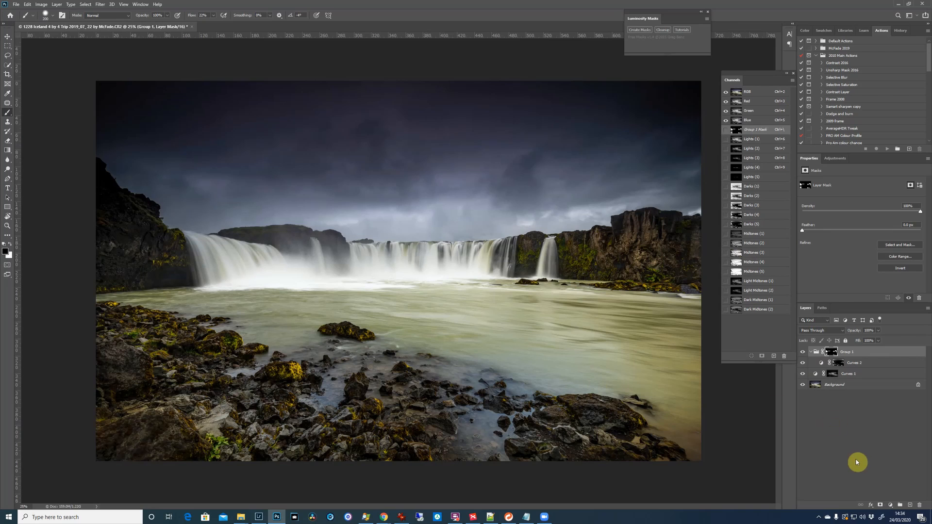
# Collapse the group and add a new Curves adjustment layer above it.
pyautogui.click(810, 352)
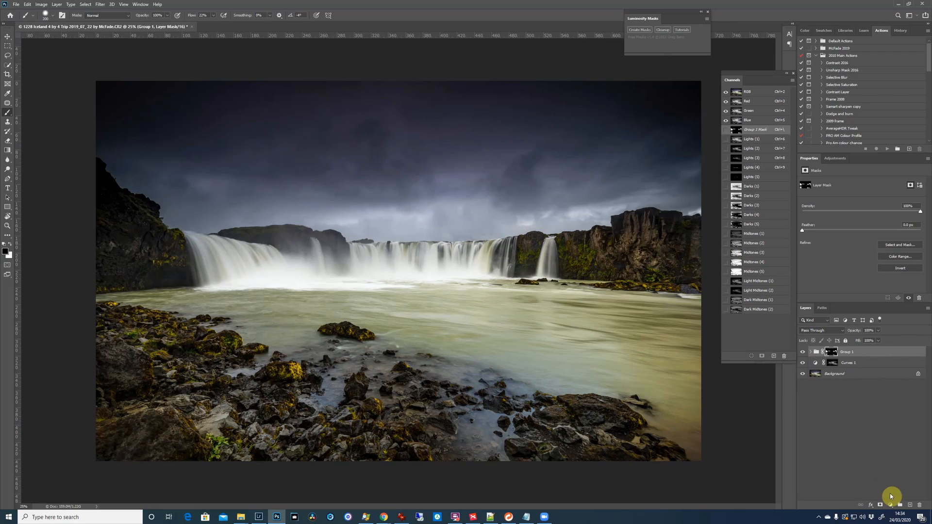
pyautogui.click(891, 507)
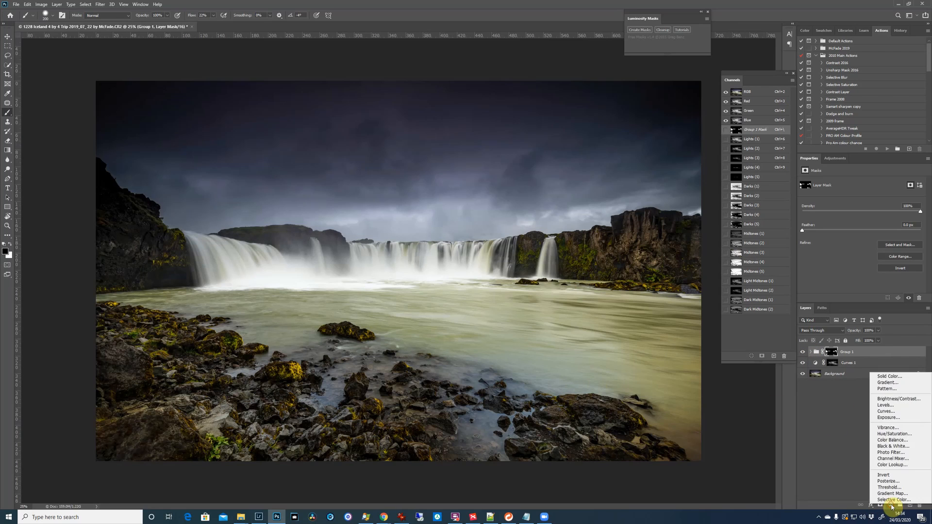
pyautogui.click(897, 411)
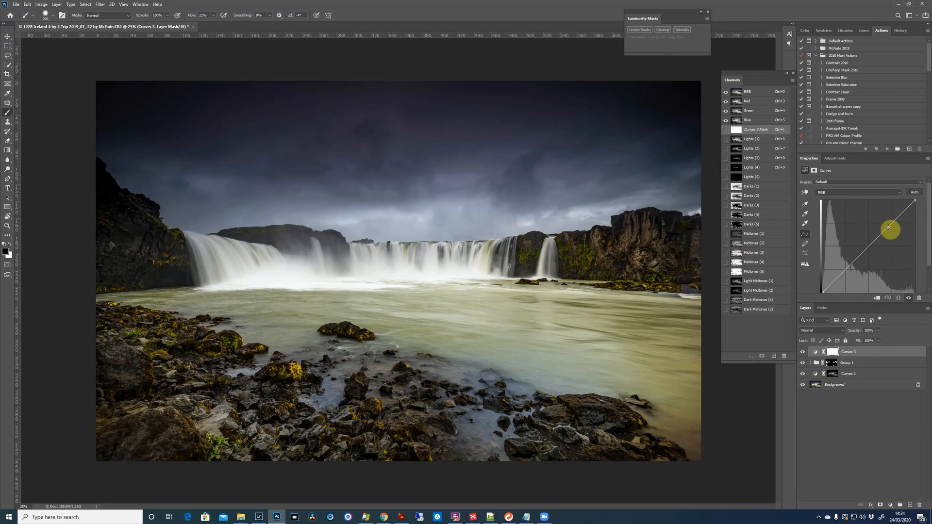
# Shape the new layer's curve into an S by raising the highlights and lowering the shadows for more contrast.
pyautogui.moveTo(890, 225); pyautogui.dragTo(883, 221)
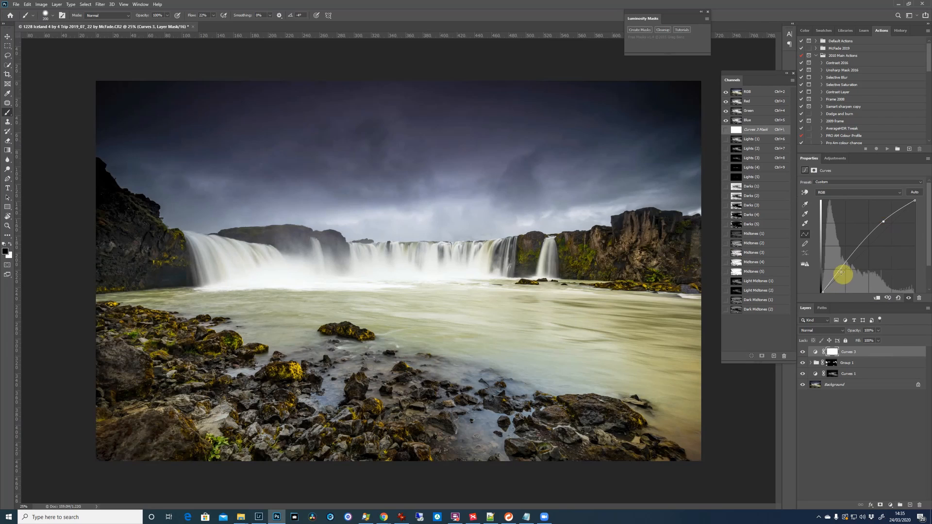
pyautogui.moveTo(842, 274); pyautogui.dragTo(843, 276)
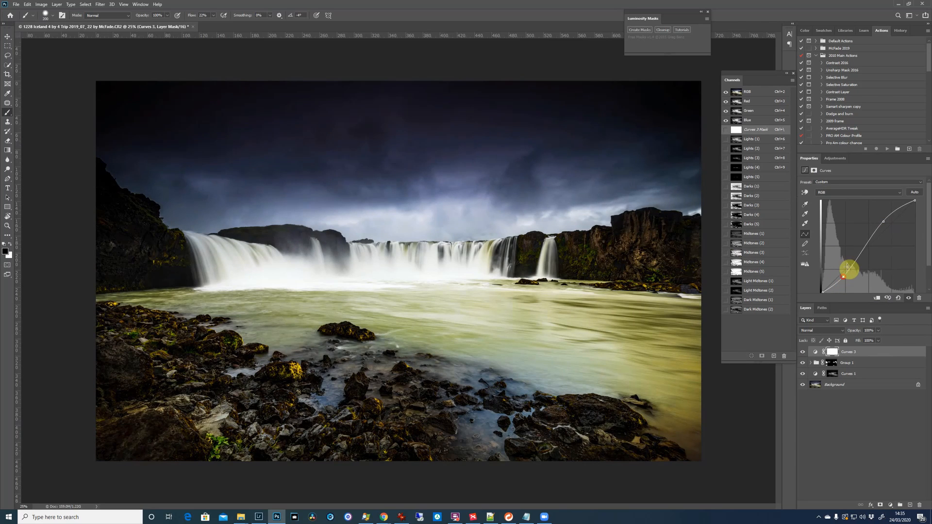
pyautogui.moveTo(883, 220); pyautogui.dragTo(880, 216)
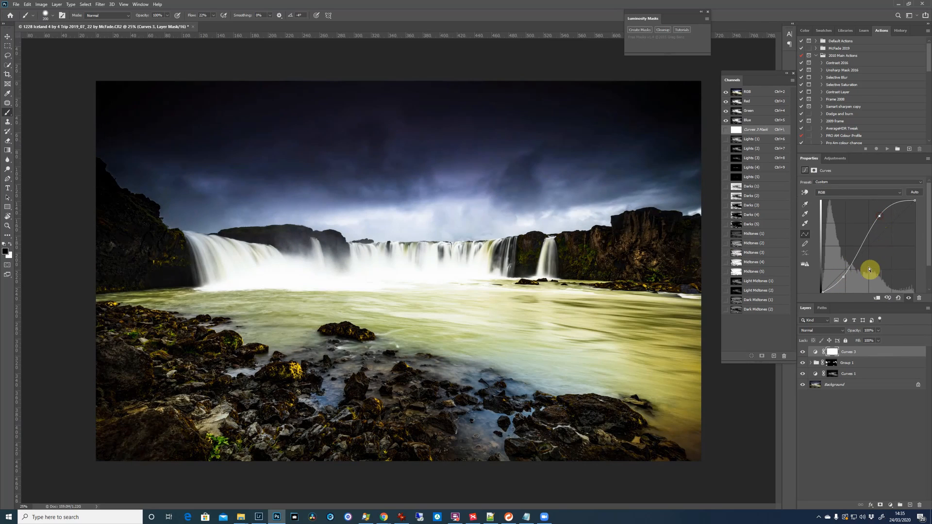
pyautogui.moveTo(841, 277); pyautogui.dragTo(837, 274)
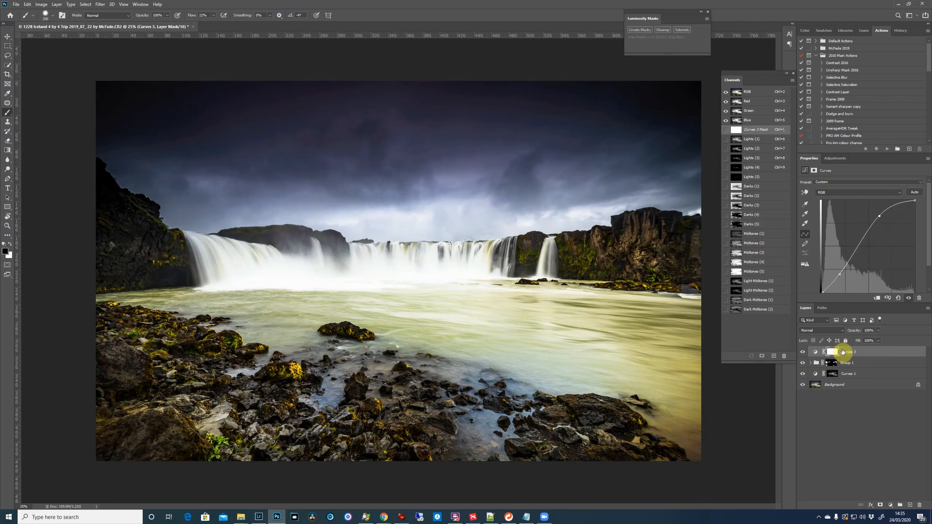
# Invert the third curves layer's mask to black and paint white with a large brush over the foreground rocks.
pyautogui.click(835, 352)
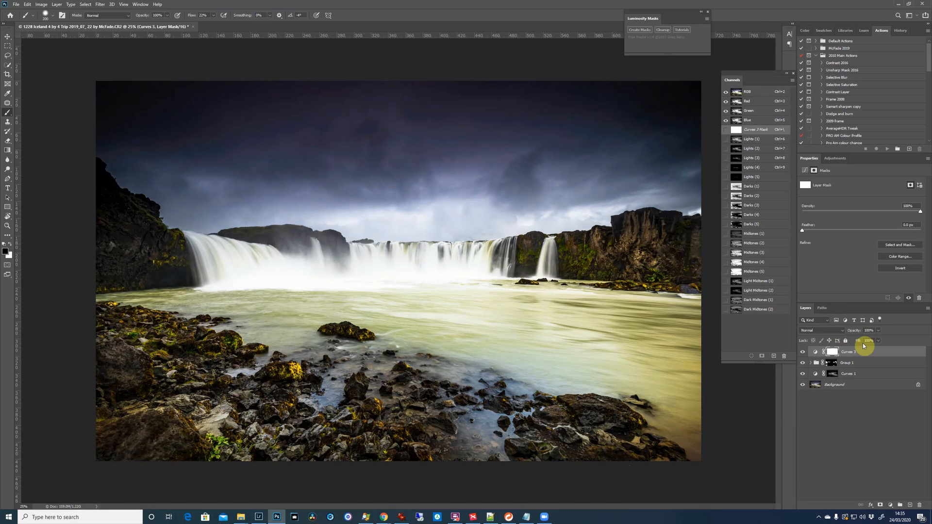
pyautogui.hotkey('ctrl', 'i')
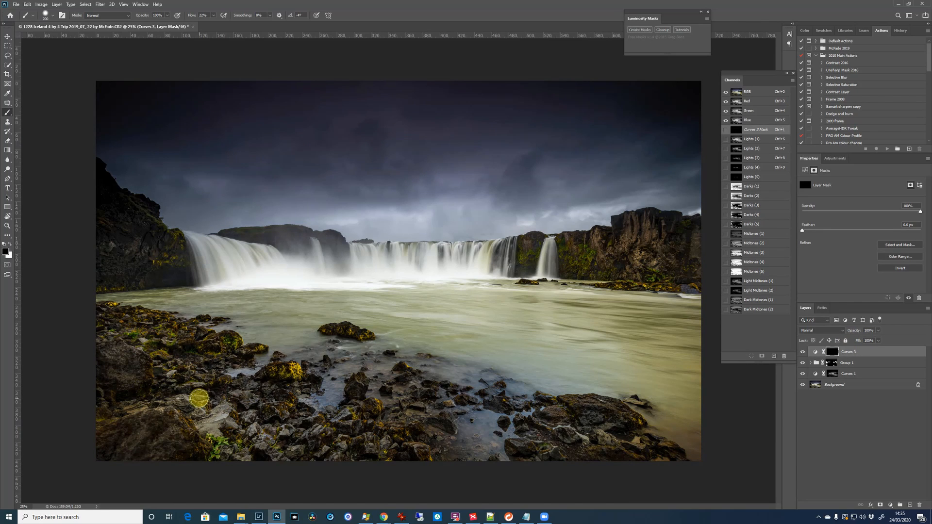
pyautogui.press(']')
pyautogui.press(']')
pyautogui.press(']')
pyautogui.press(']')
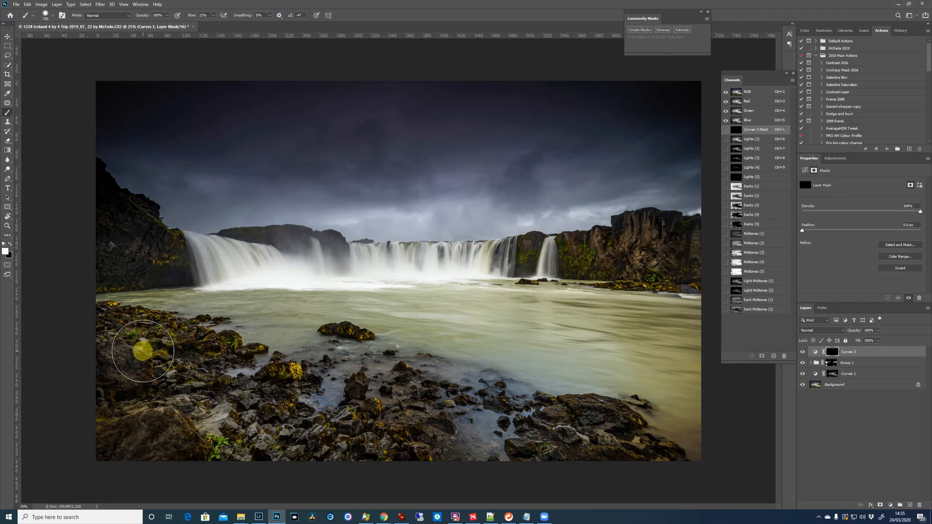
pyautogui.moveTo(143, 351)
pyautogui.mouseDown()
pyautogui.moveTo(140, 388)
pyautogui.moveTo(124, 350)
pyautogui.moveTo(131, 430)
pyautogui.moveTo(148, 344)
pyautogui.moveTo(177, 382)
pyautogui.moveTo(241, 385)
pyautogui.moveTo(287, 406)
pyautogui.moveTo(303, 385)
pyautogui.moveTo(318, 466)
pyautogui.moveTo(357, 458)
pyautogui.moveTo(345, 424)
pyautogui.moveTo(447, 448)
pyautogui.moveTo(494, 440)
pyautogui.moveTo(459, 415)
pyautogui.moveTo(479, 388)
pyautogui.moveTo(432, 398)
pyautogui.moveTo(430, 382)
pyautogui.moveTo(362, 372)
pyautogui.moveTo(351, 353)
pyautogui.moveTo(268, 367)
pyautogui.moveTo(217, 341)
pyautogui.moveTo(106, 328)
pyautogui.moveTo(123, 342)
pyautogui.moveTo(376, 389)
pyautogui.moveTo(261, 421)
pyautogui.moveTo(195, 379)
pyautogui.moveTo(371, 461)
pyautogui.moveTo(512, 467)
pyautogui.moveTo(555, 437)
pyautogui.moveTo(536, 422)
pyautogui.moveTo(590, 440)
pyautogui.moveTo(646, 442)
pyautogui.moveTo(660, 455)
pyautogui.moveTo(677, 440)
pyautogui.moveTo(496, 406)
pyautogui.moveTo(315, 469)
pyautogui.moveTo(302, 415)
pyautogui.moveTo(372, 390)
pyautogui.moveTo(172, 308)
pyautogui.moveTo(153, 343)
pyautogui.moveTo(193, 390)
pyautogui.moveTo(216, 340)
pyautogui.moveTo(174, 337)
pyautogui.moveTo(235, 333)
pyautogui.moveTo(288, 252)
pyautogui.mouseUp()
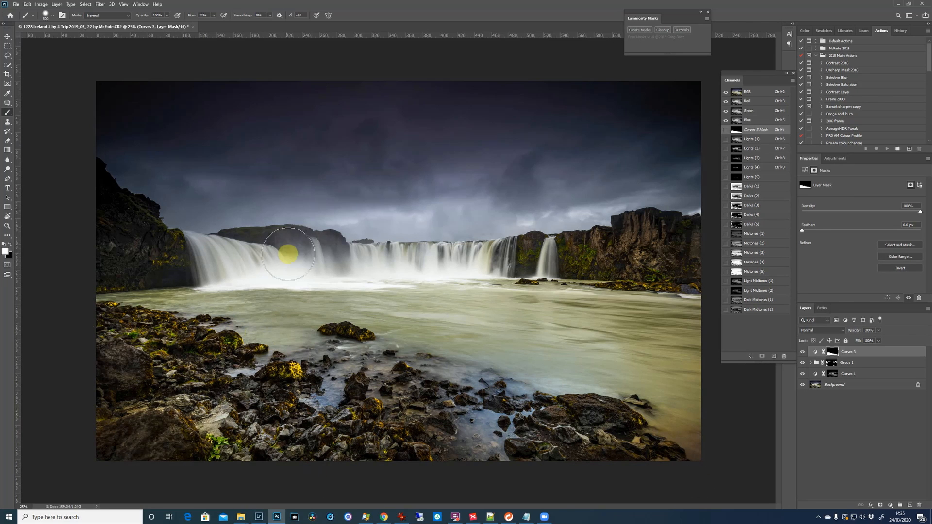
# Lower the brush flow to 10% and paint the contrast gently across the foreground water and rocks with a larger brush.
pyautogui.click(213, 15)
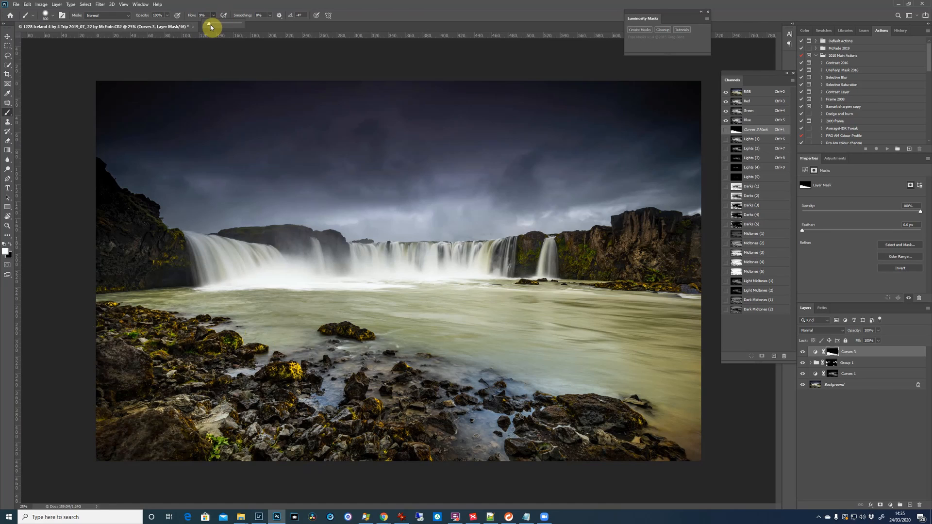
pyautogui.press(']')
pyautogui.press(']')
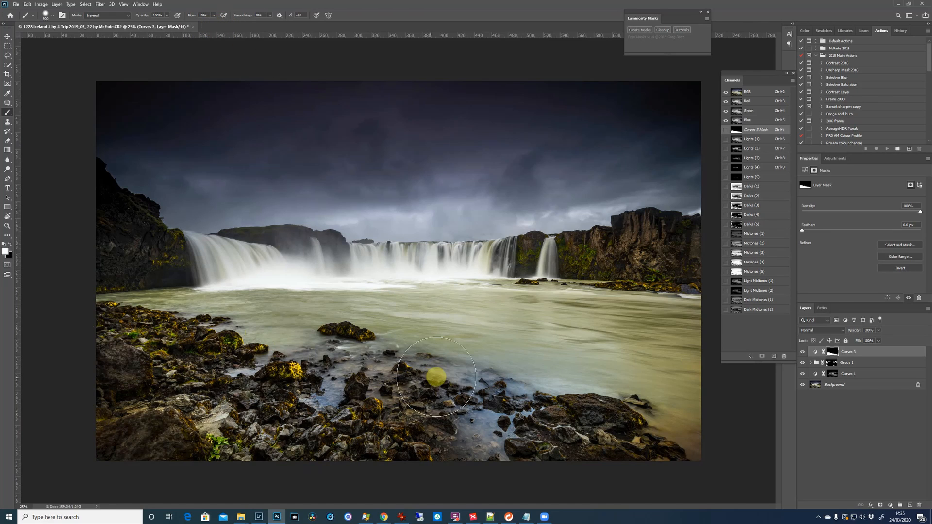
pyautogui.moveTo(466, 368)
pyautogui.mouseDown()
pyautogui.moveTo(428, 329)
pyautogui.moveTo(629, 406)
pyautogui.mouseUp()
pyautogui.press(']')
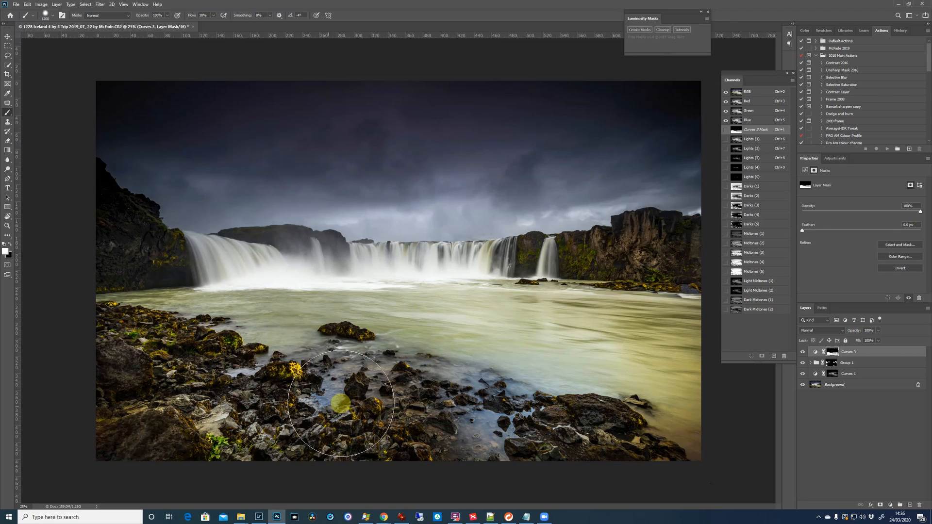
# Toggle the visibility of the Curves 3 layer to compare the foreground with and without the added contrast.
pyautogui.click(805, 357)
pyautogui.click(805, 357)
pyautogui.click(805, 358)
pyautogui.click(805, 357)
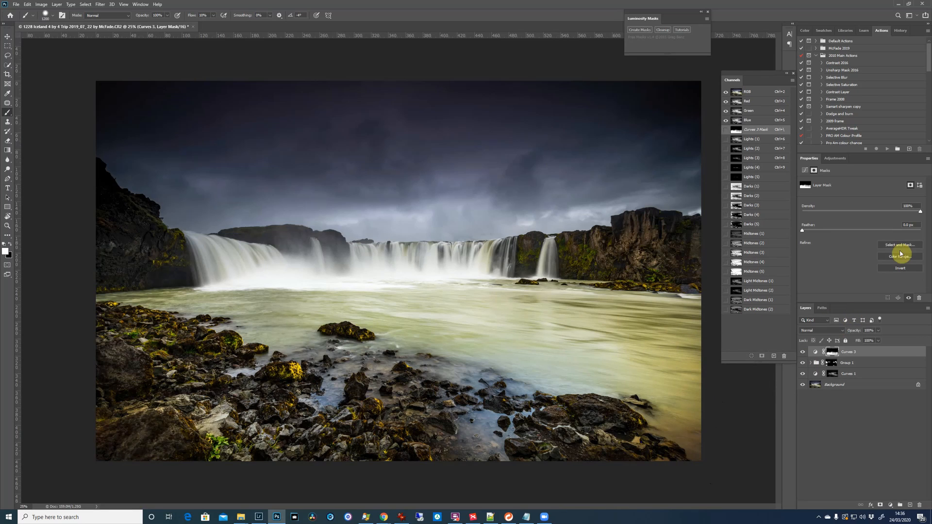
# Reduce the brush to a much smaller size and paint the Curves 3 mask over the cliffs beside the narrow waterfall.
pyautogui.press('[')
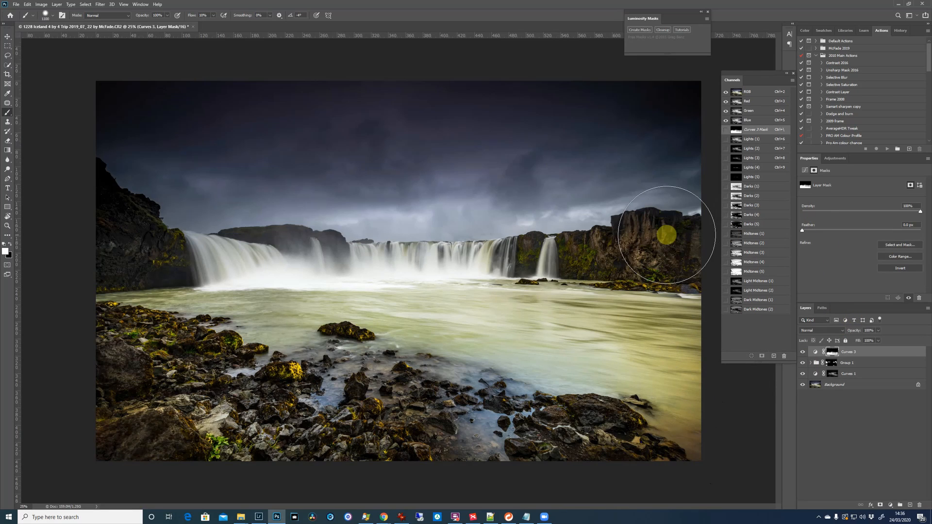
pyautogui.press('[')
pyautogui.press('[')
pyautogui.press('[')
pyautogui.press('[')
pyautogui.press('[')
pyautogui.press('[')
pyautogui.press('[')
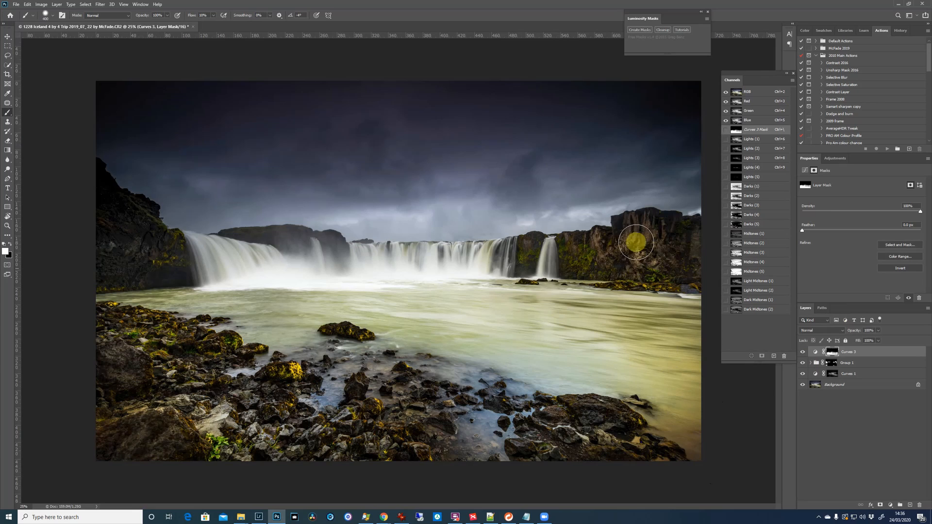
pyautogui.press('[')
pyautogui.press('[')
pyautogui.press('[')
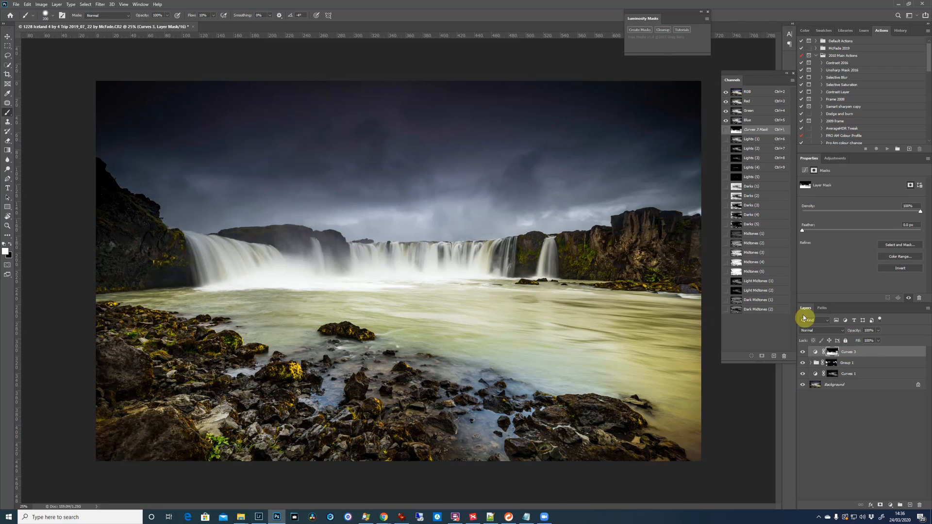
# Load the Lights (1) luminosity channel as a selection and add a Curves adjustment layer masked by it.
pyautogui.scroll(2, 418, 168)
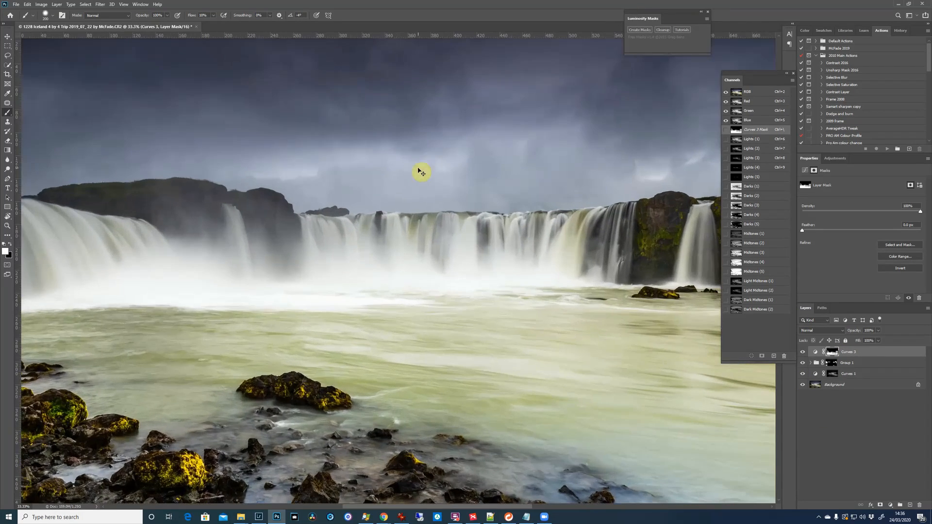
pyautogui.scroll(-2, 420, 171)
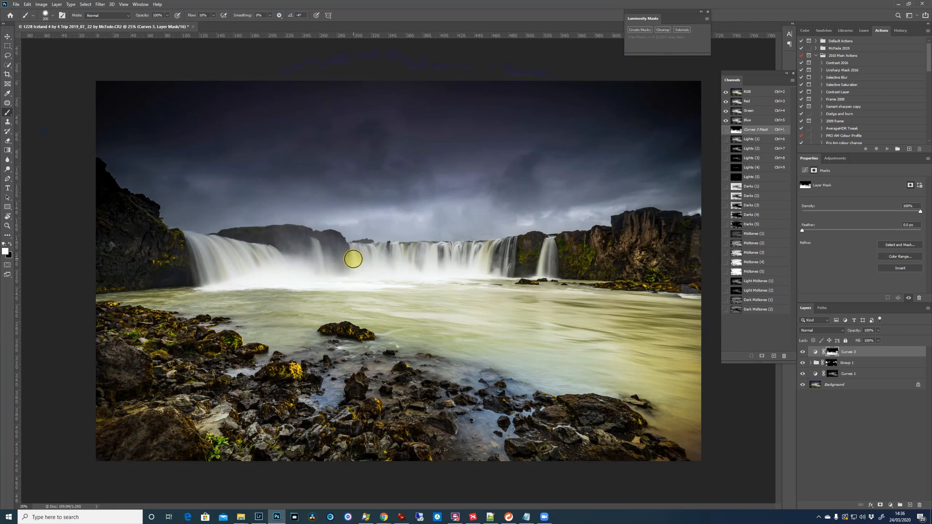
pyautogui.keyDown('ctrl'); pyautogui.click(737, 161); pyautogui.keyUp('ctrl')
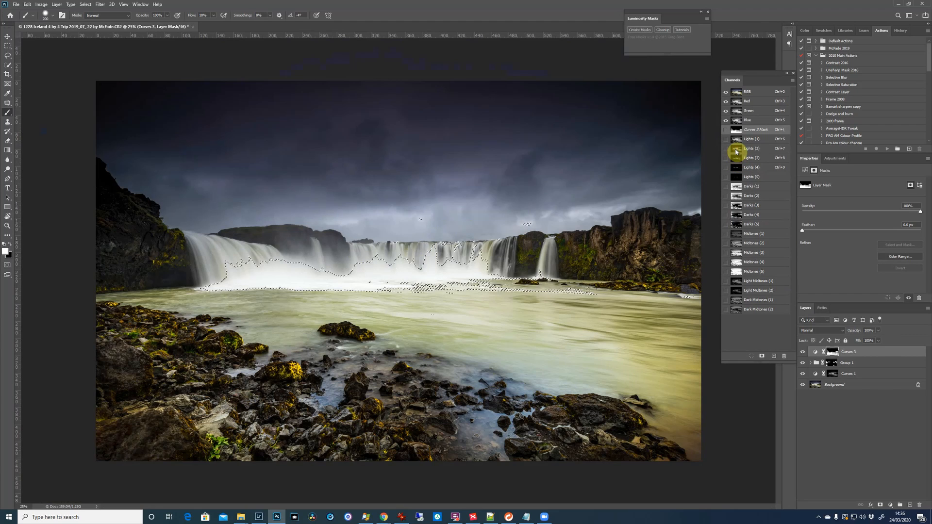
pyautogui.keyDown('ctrl'); pyautogui.click(736, 145); pyautogui.keyUp('ctrl')
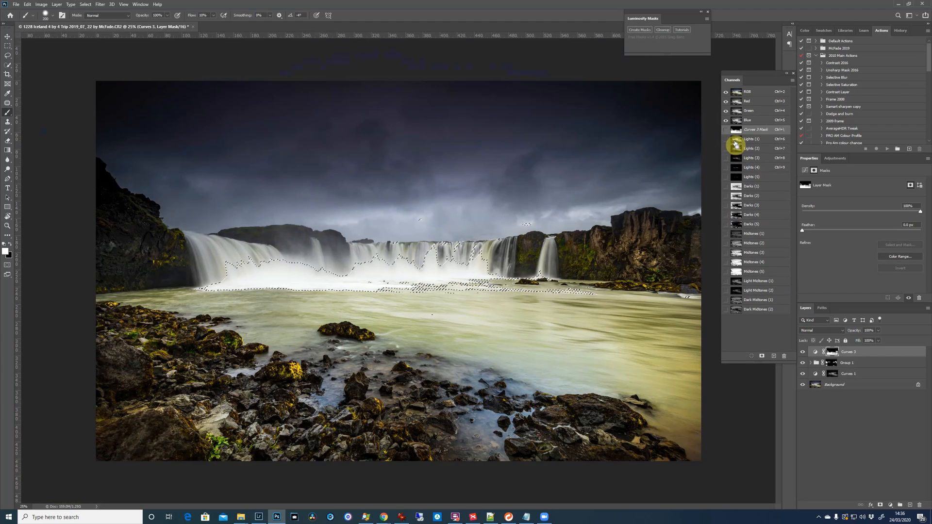
pyautogui.keyDown('ctrl'); pyautogui.click(735, 142); pyautogui.keyUp('ctrl')
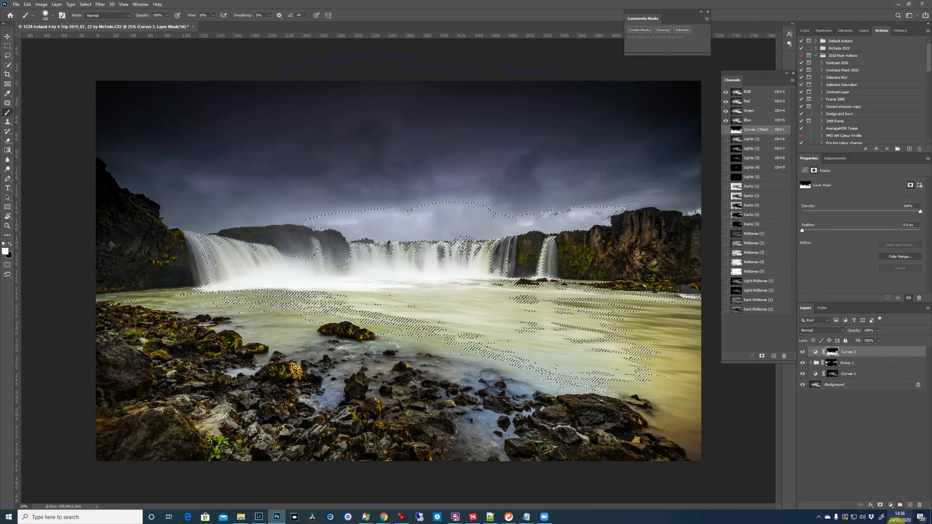
pyautogui.click(890, 506)
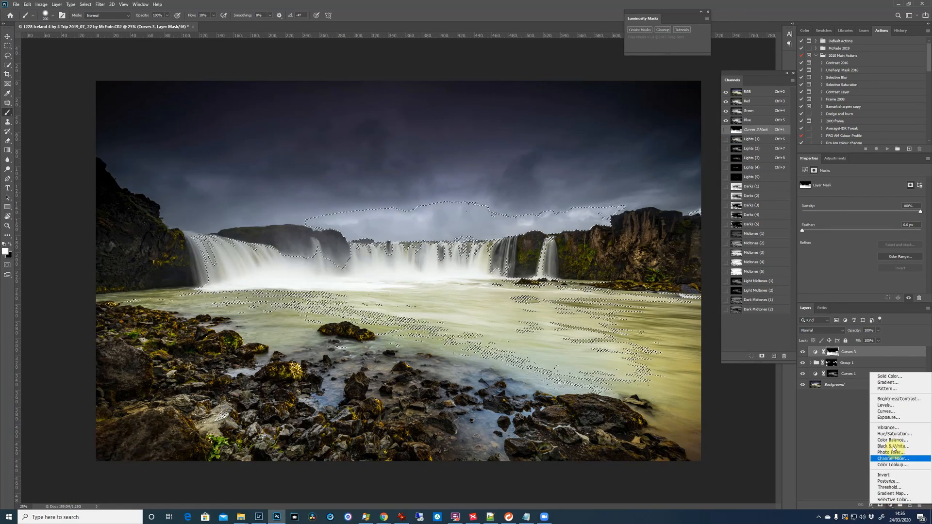
pyautogui.click(889, 411)
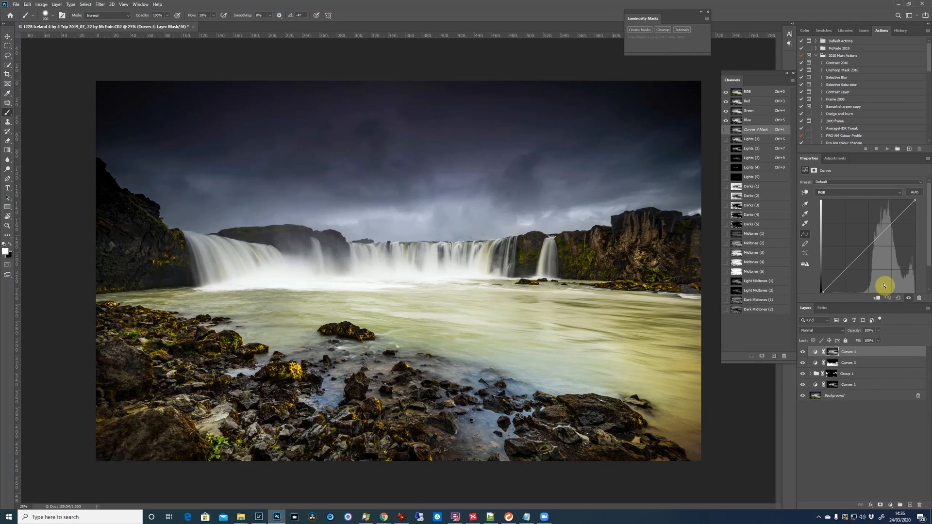
# Shape the Curves 4 curve into an S with lowered shadows and raised highlights, comparing the image with and without the layer.
pyautogui.moveTo(845, 274); pyautogui.dragTo(848, 281)
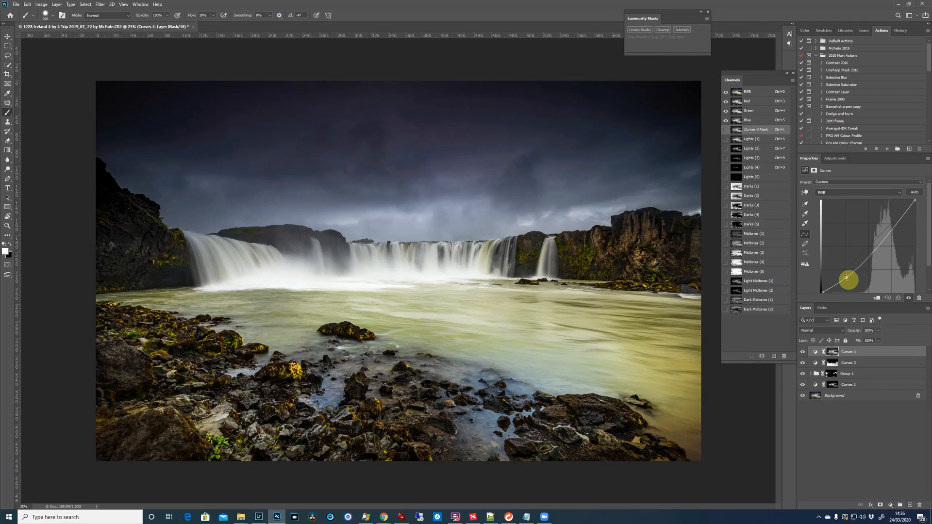
pyautogui.moveTo(891, 232); pyautogui.dragTo(886, 218)
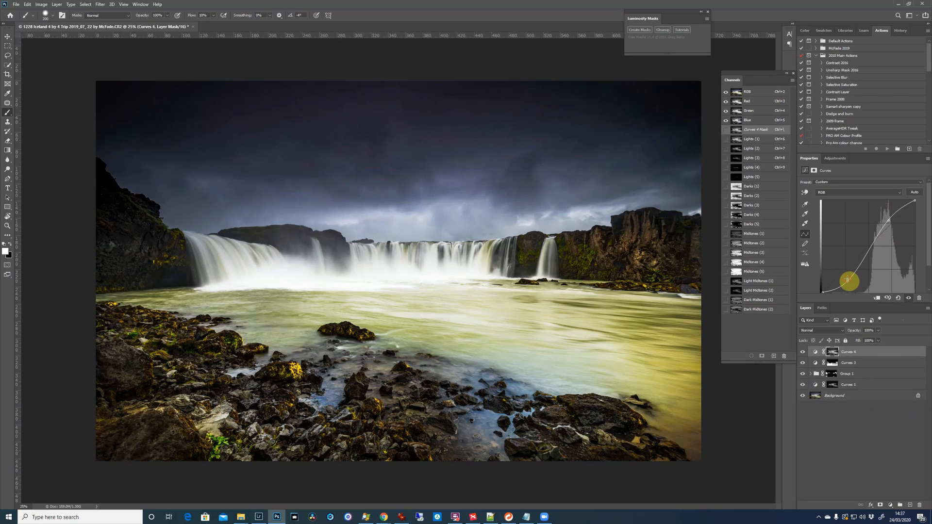
pyautogui.click(878, 331)
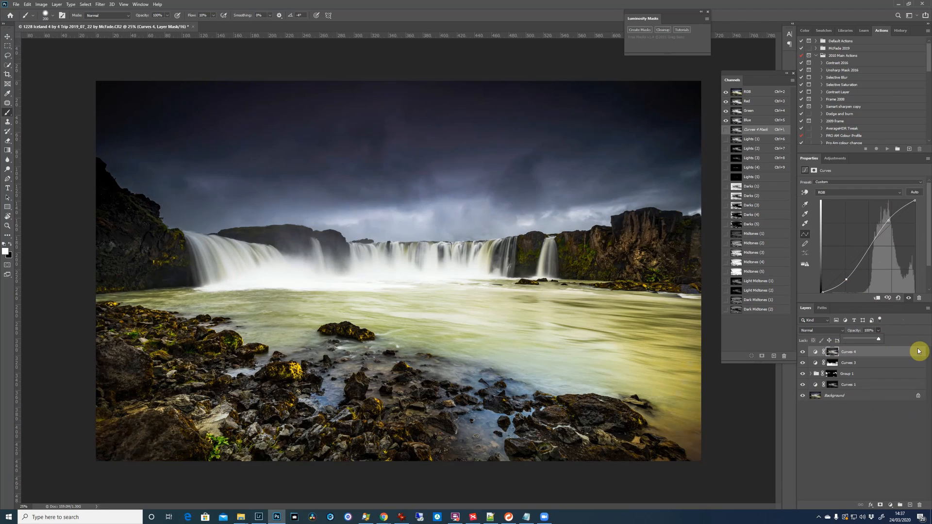
pyautogui.moveTo(879, 339); pyautogui.dragTo(834, 350)
pyautogui.click(803, 355)
pyautogui.click(803, 356)
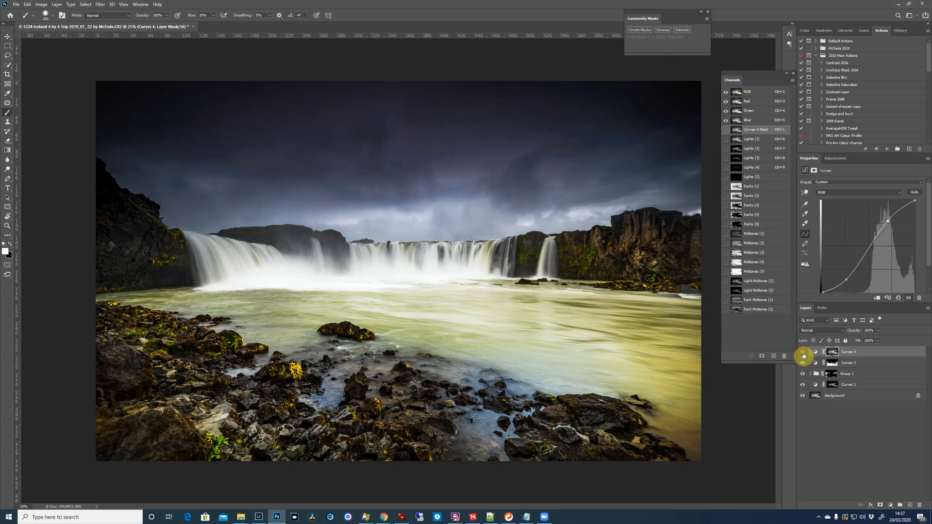
pyautogui.click(804, 355)
pyautogui.click(803, 356)
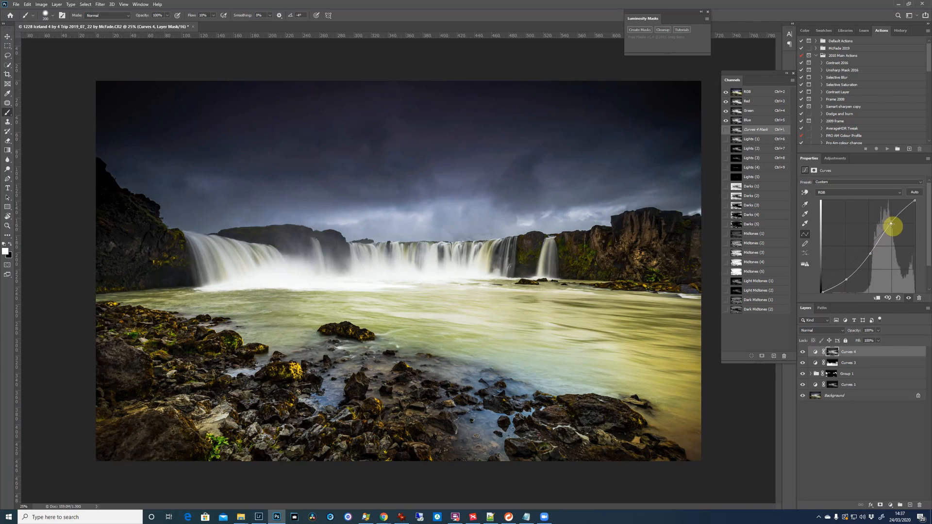
pyautogui.moveTo(889, 223); pyautogui.dragTo(886, 222)
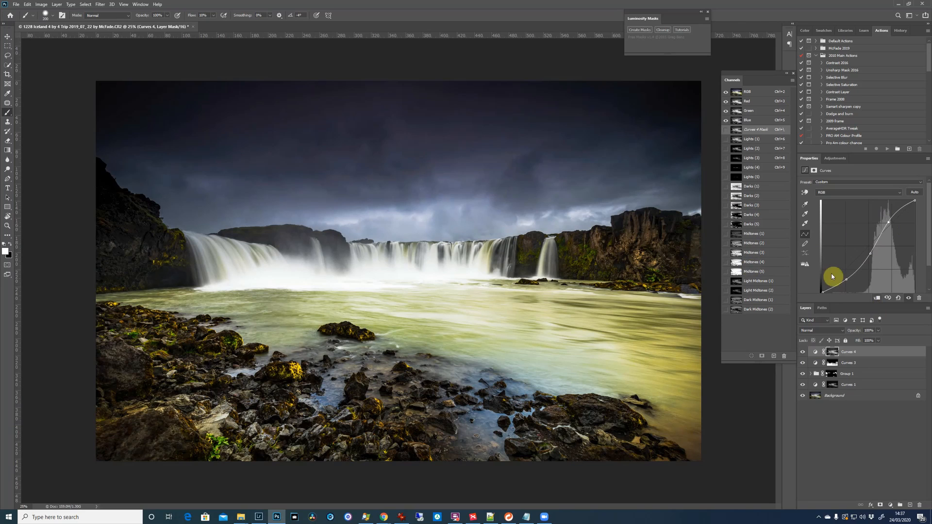
# Hide the Curves 4 layer and add an unmasked Curves layer with a strong S-shaped contrast curve.
pyautogui.click(804, 351)
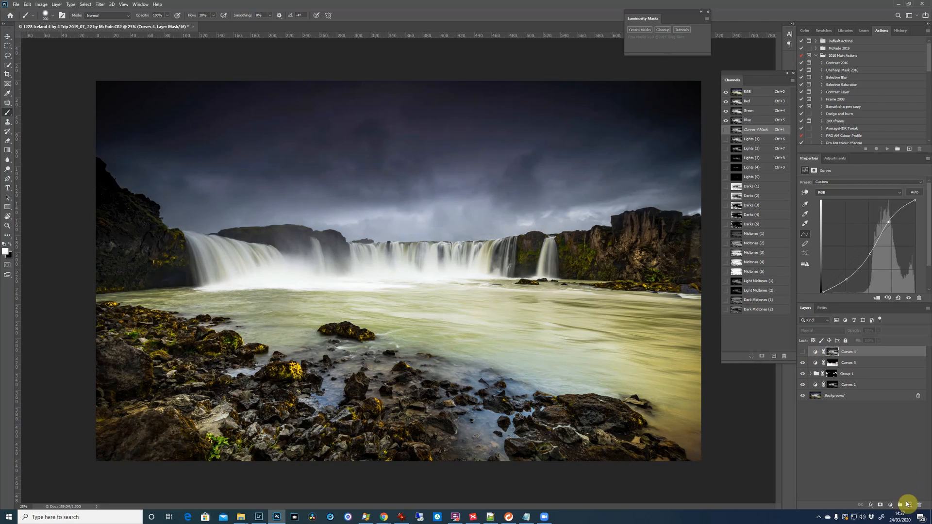
pyautogui.click(889, 506)
pyautogui.click(886, 413)
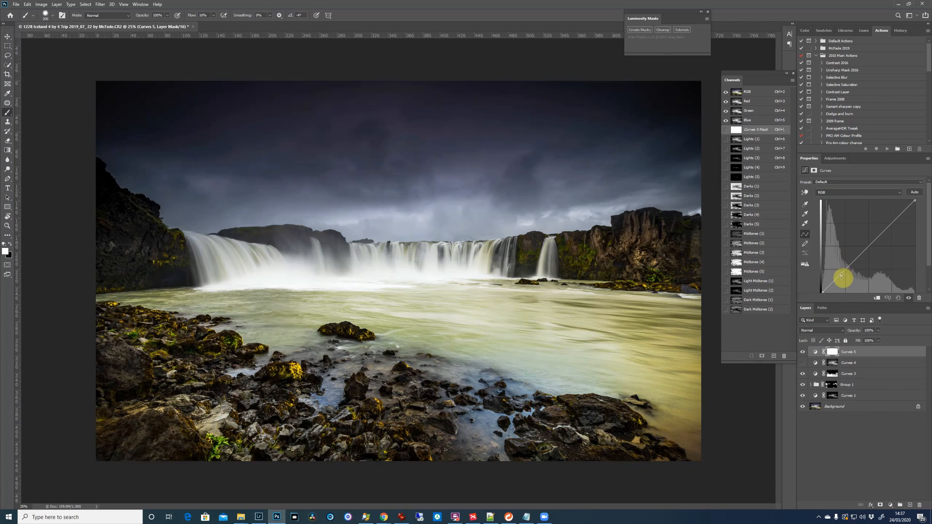
pyautogui.moveTo(843, 273); pyautogui.dragTo(846, 281)
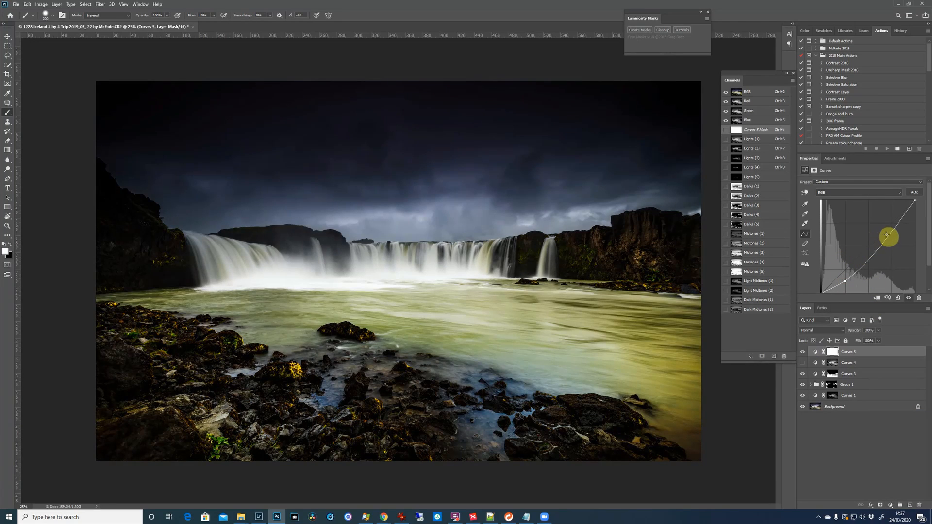
pyautogui.moveTo(887, 236); pyautogui.dragTo(888, 224)
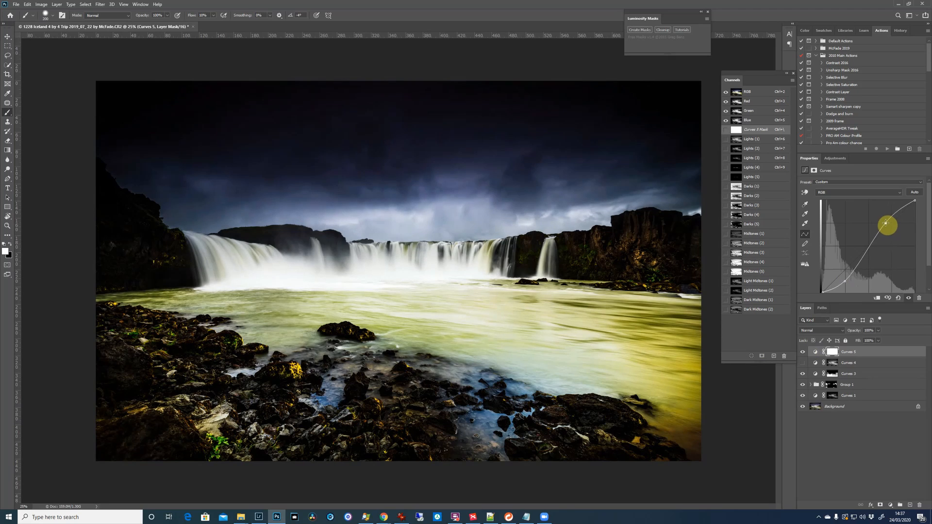
pyautogui.moveTo(847, 282); pyautogui.dragTo(844, 283)
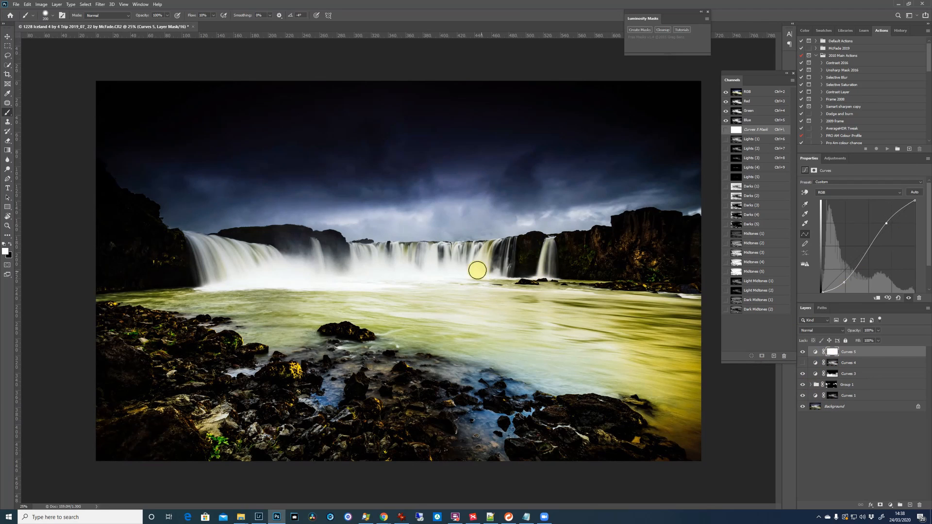
# Invert the Curves 5 mask to black and paint white over the waterfall with a medium-sized brush at 10% flow.
pyautogui.click(837, 358)
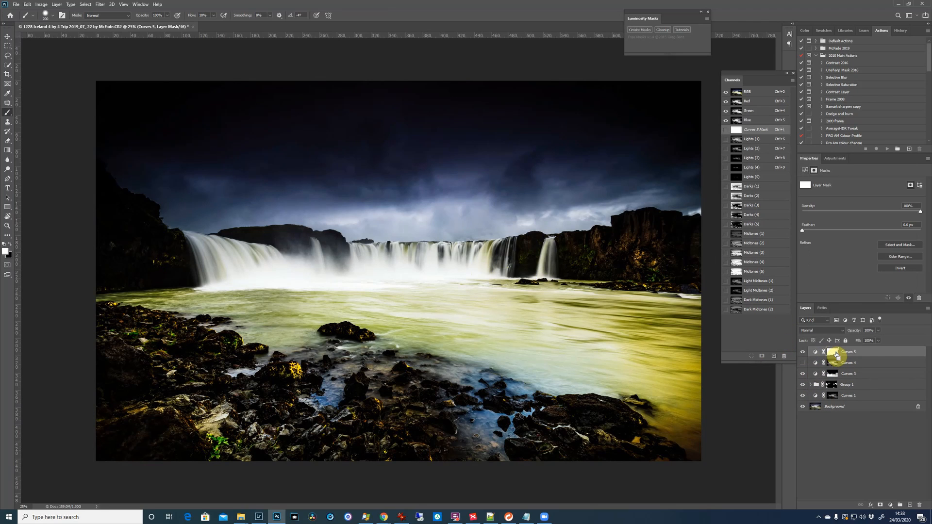
pyautogui.hotkey('ctrl', 'i')
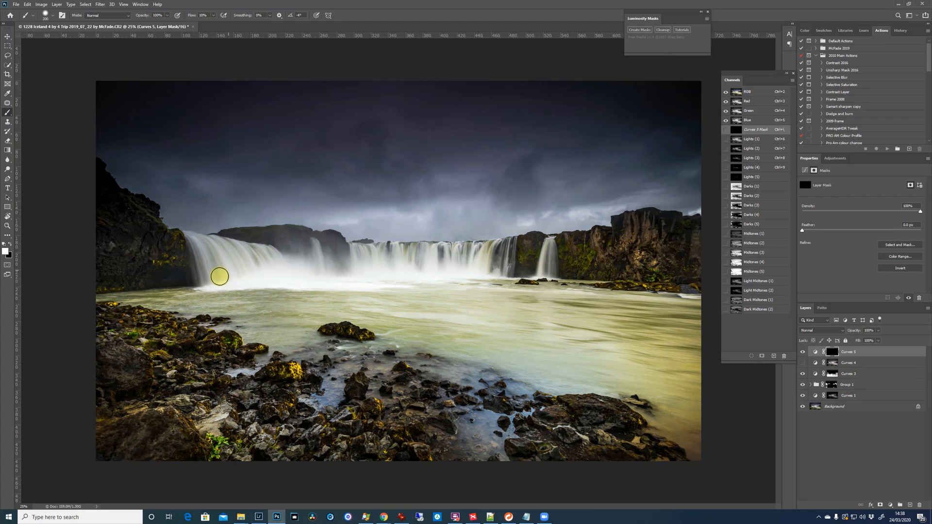
pyautogui.press(']')
pyautogui.press(']')
pyautogui.press(']')
pyautogui.press(']')
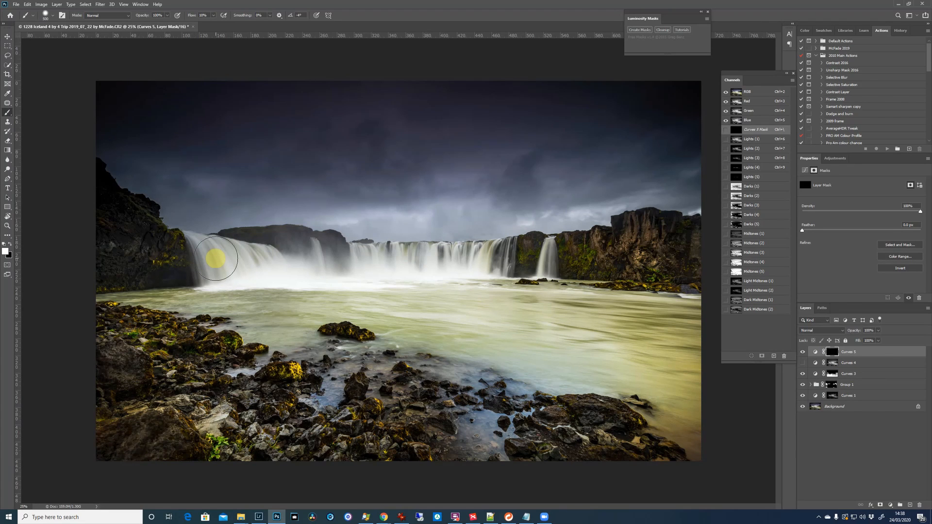
pyautogui.press('[')
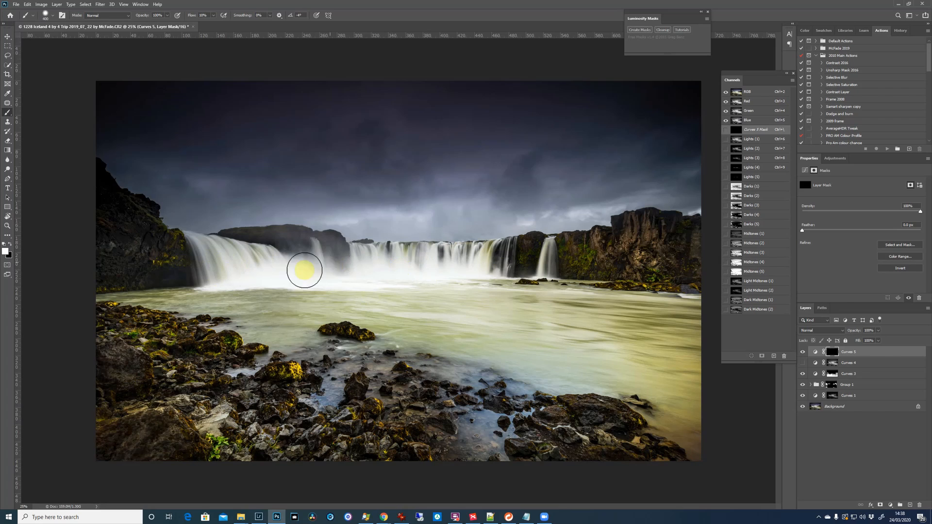
pyautogui.moveTo(294, 254)
pyautogui.mouseDown()
pyautogui.moveTo(329, 254)
pyautogui.moveTo(214, 264)
pyautogui.mouseUp()
# Toggle the Curves 5 layer's visibility to examine the waterfall up close with and without the painted contrast.
pyautogui.hotkey('ctrl', '+')
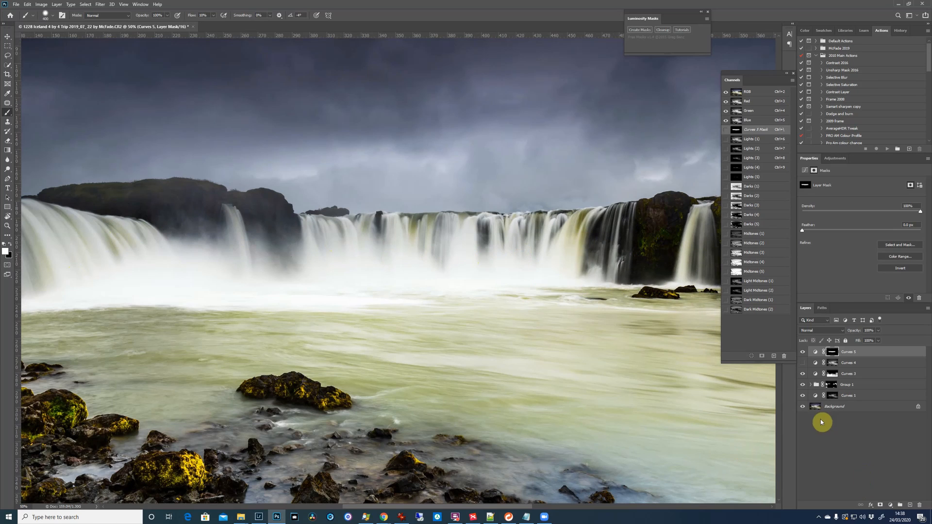
pyautogui.click(803, 353)
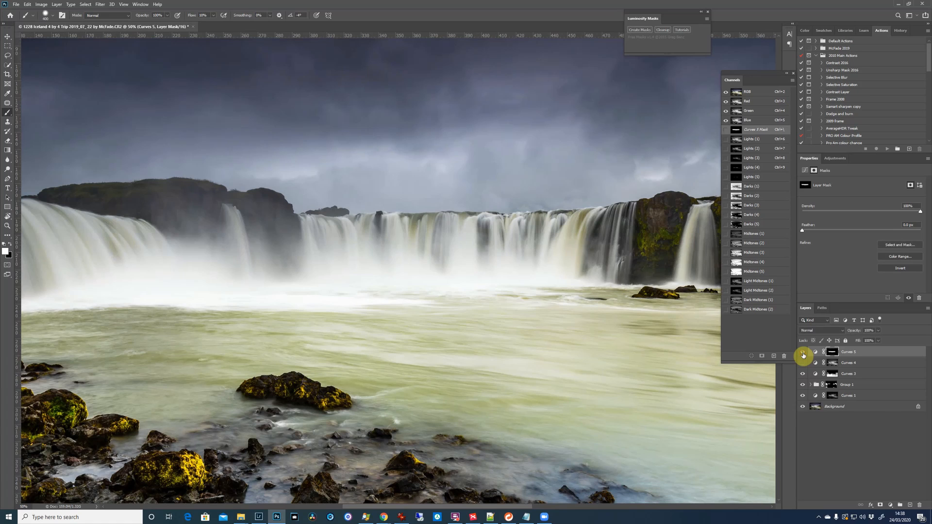
pyautogui.click(803, 353)
pyautogui.click(803, 353)
pyautogui.click(803, 353)
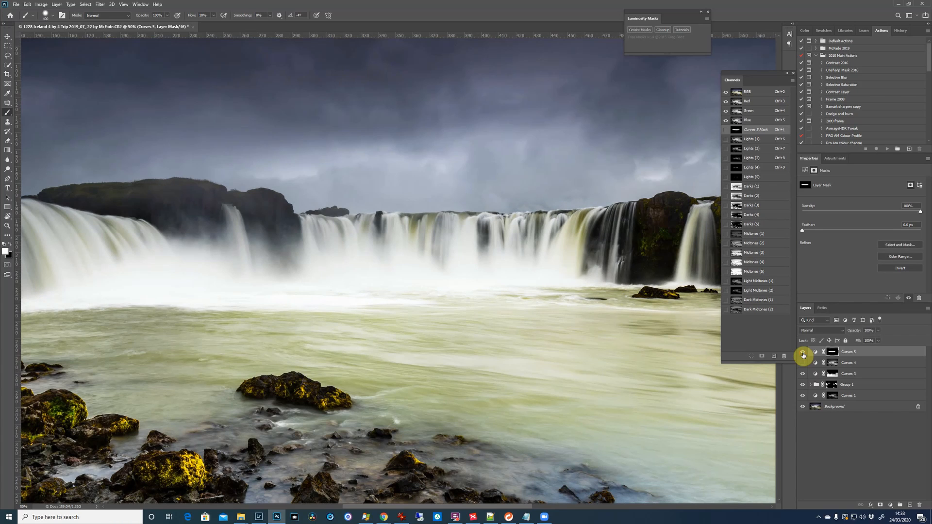
pyautogui.click(803, 353)
pyautogui.click(803, 353)
pyautogui.click(803, 353)
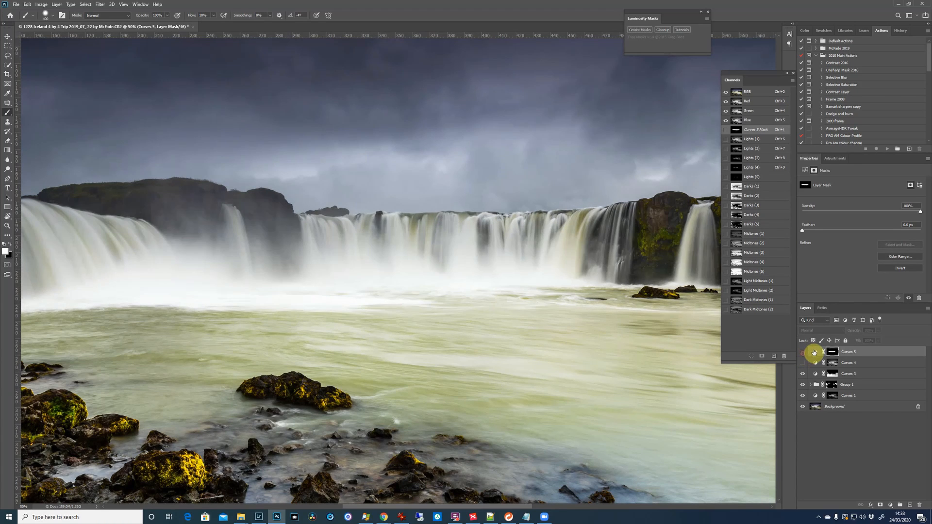
# Show the Curves 5 layer again and readjust its shadow point to a moderately darker position.
pyautogui.click(815, 353)
pyautogui.moveTo(845, 281)
pyautogui.mouseDown()
pyautogui.moveTo(838, 263)
pyautogui.moveTo(855, 281)
pyautogui.mouseUp()
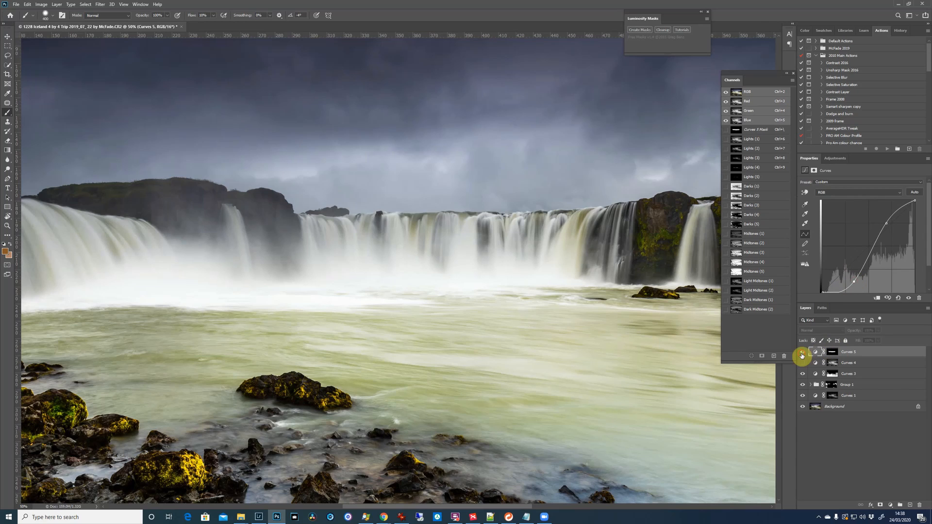
pyautogui.click(803, 352)
pyautogui.moveTo(853, 281); pyautogui.dragTo(846, 265)
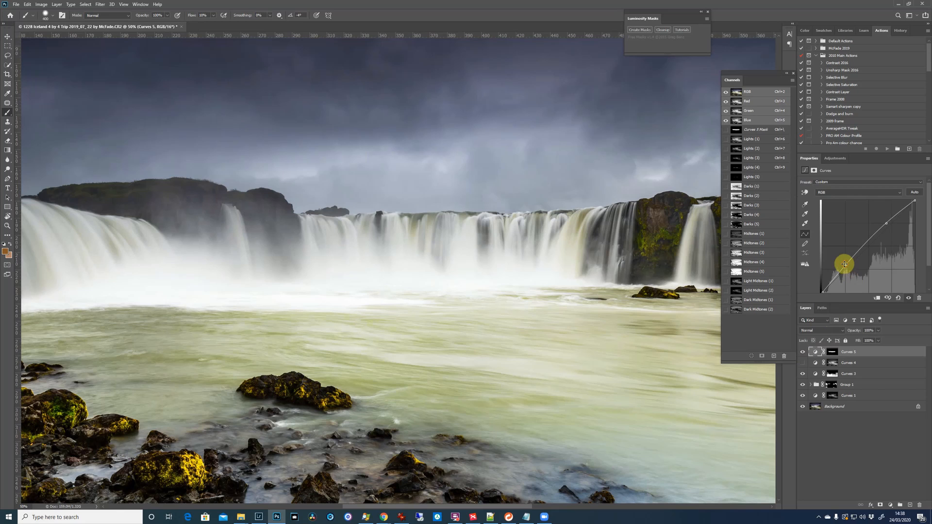
pyautogui.hotkey('ctrl', '0')
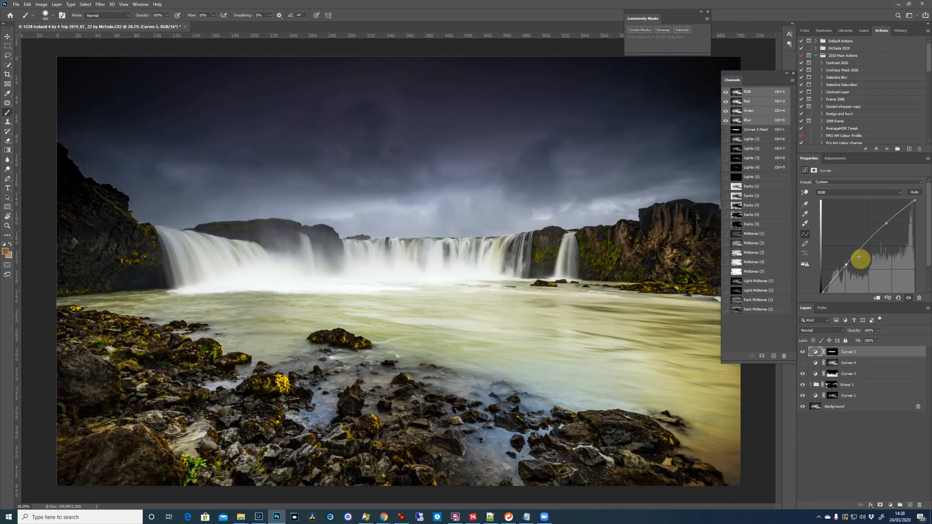
pyautogui.moveTo(848, 267); pyautogui.dragTo(856, 272)
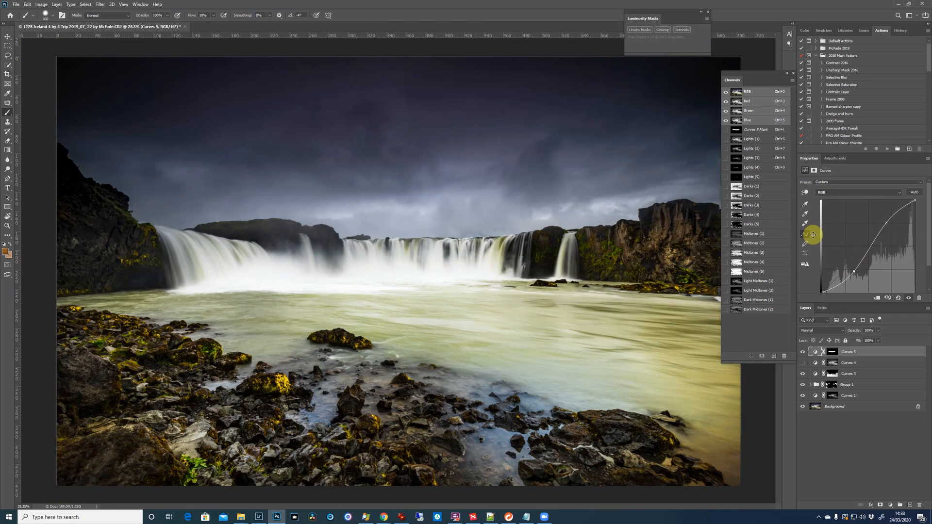
# Show the Curves 4 layer and soften its contrast curve by readjusting the shadow, midtone and highlight points.
pyautogui.click(804, 362)
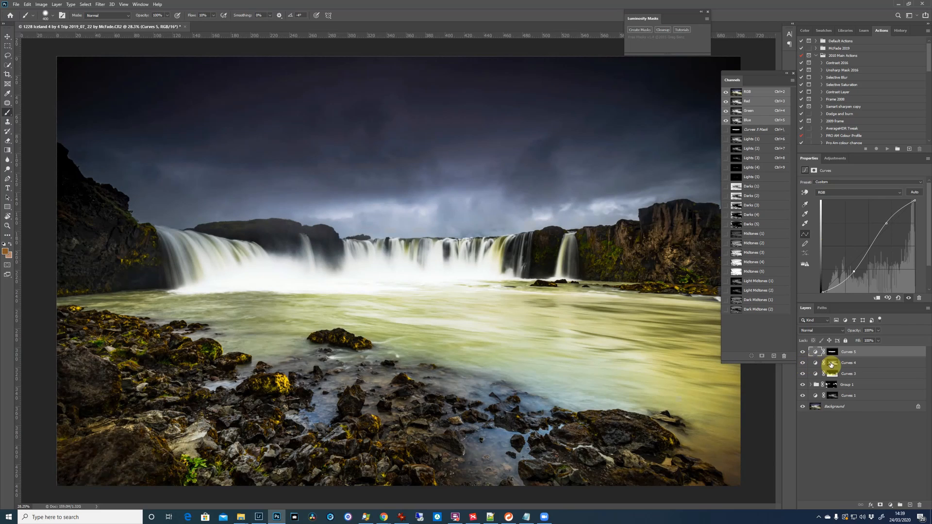
pyautogui.click(816, 363)
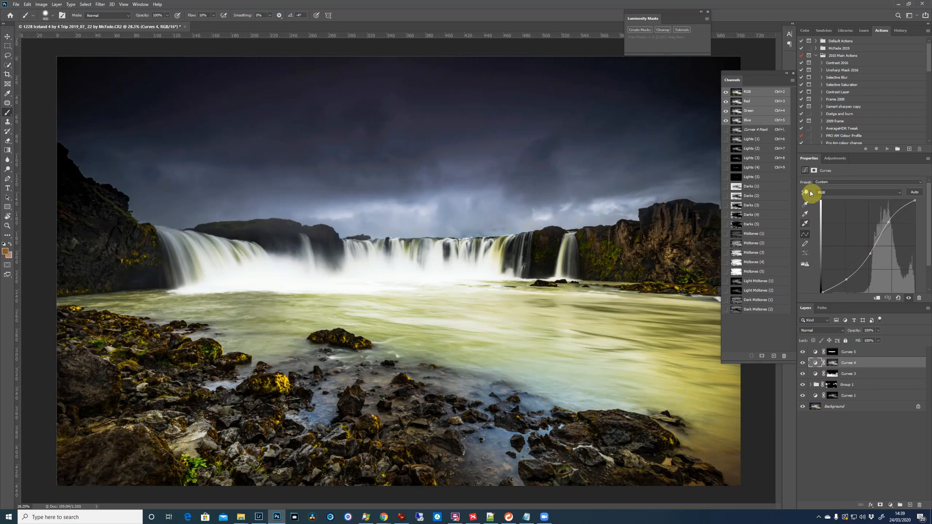
pyautogui.click(845, 278)
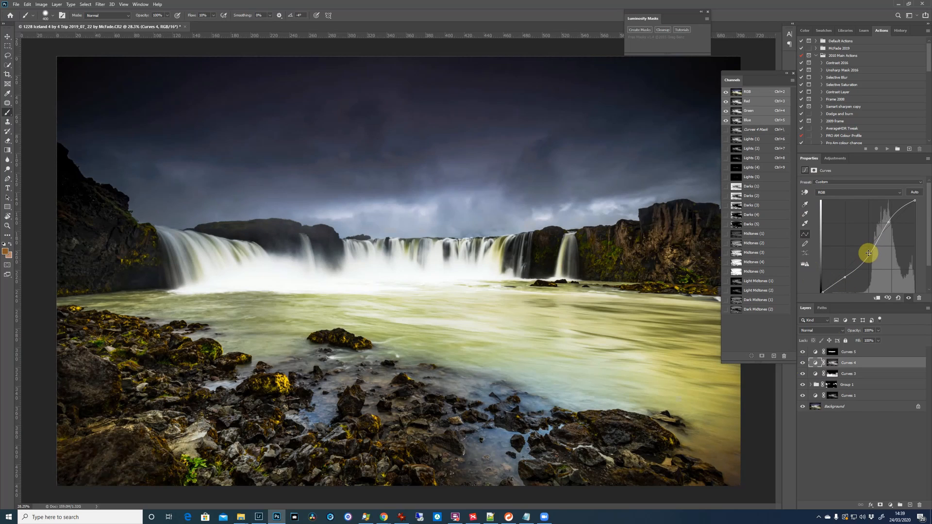
pyautogui.moveTo(870, 252); pyautogui.dragTo(867, 249)
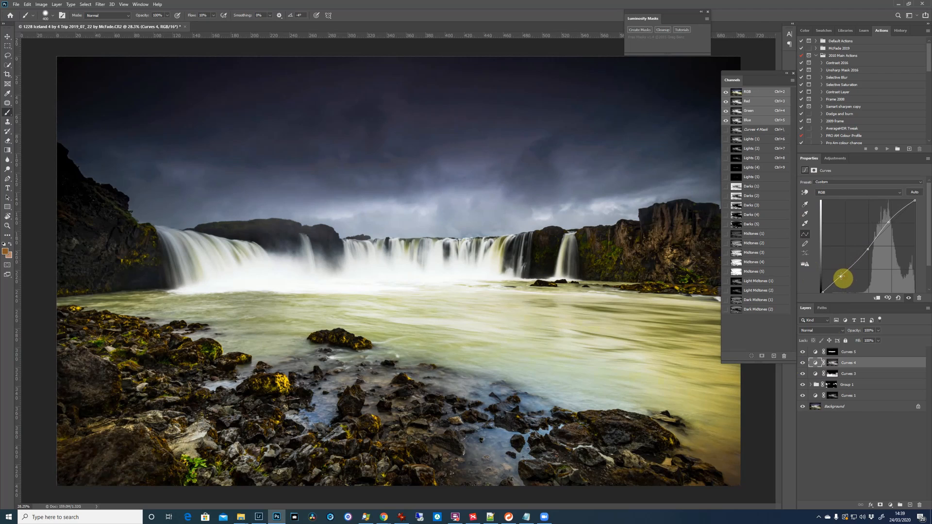
pyautogui.moveTo(841, 276); pyautogui.dragTo(841, 277)
pyautogui.click(867, 250)
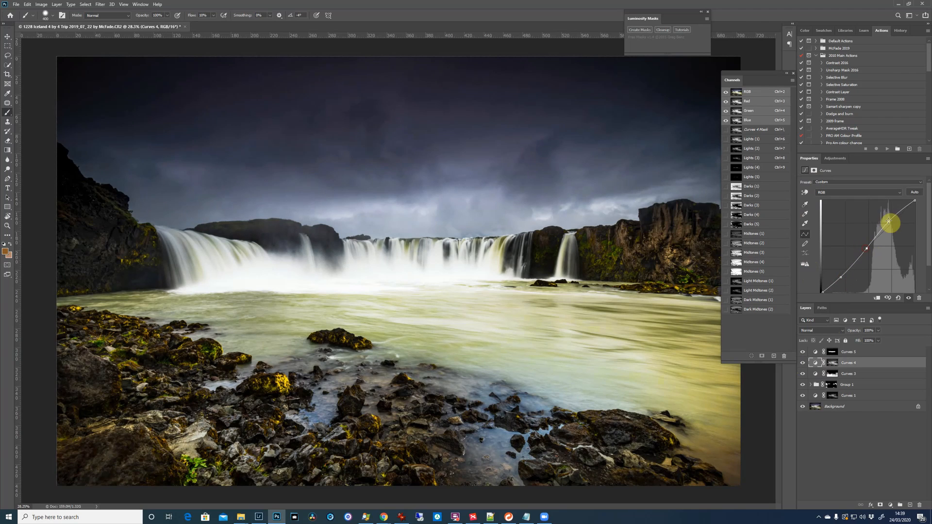
pyautogui.moveTo(889, 221); pyautogui.dragTo(893, 228)
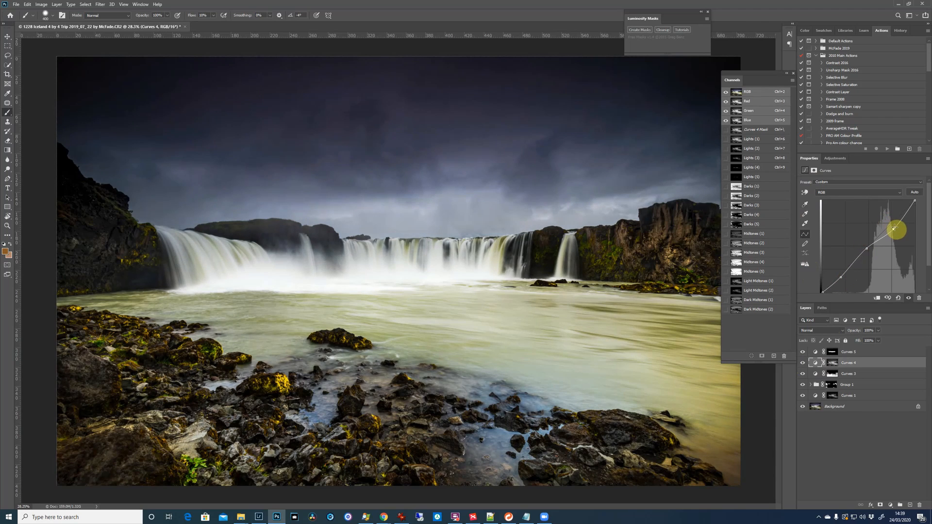
pyautogui.click(867, 249)
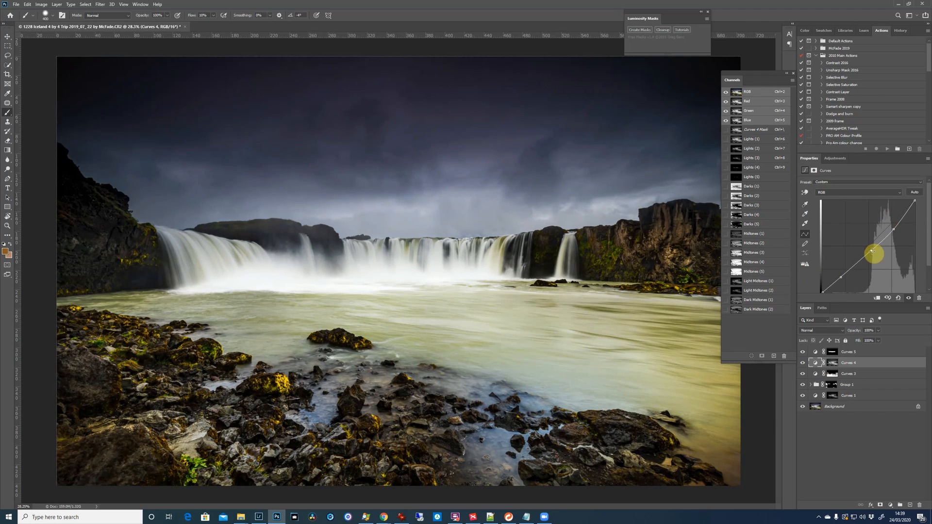
pyautogui.moveTo(872, 251); pyautogui.dragTo(892, 226)
pyautogui.click(893, 227)
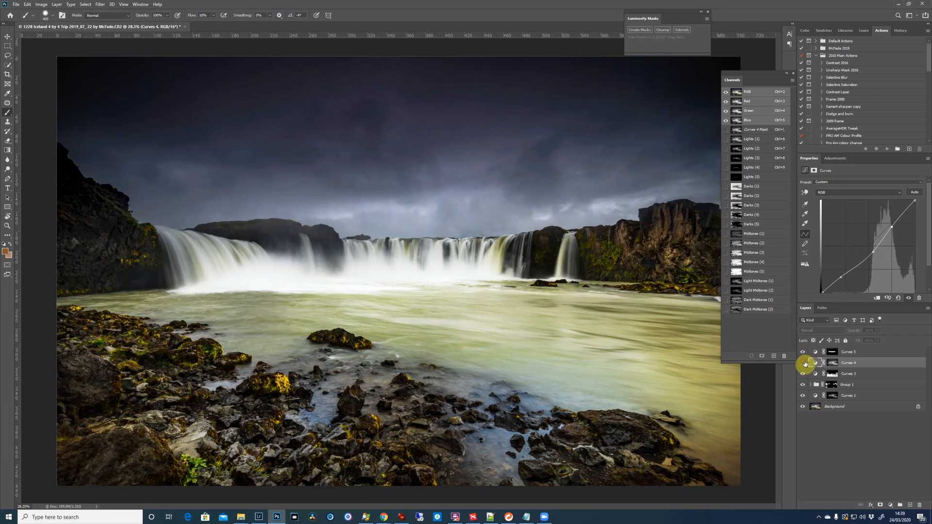
# Toggle the Curves 4 layer's visibility to compare the photo with and without it, leaving the layer hidden.
pyautogui.click(804, 363)
pyautogui.click(805, 364)
pyautogui.click(804, 363)
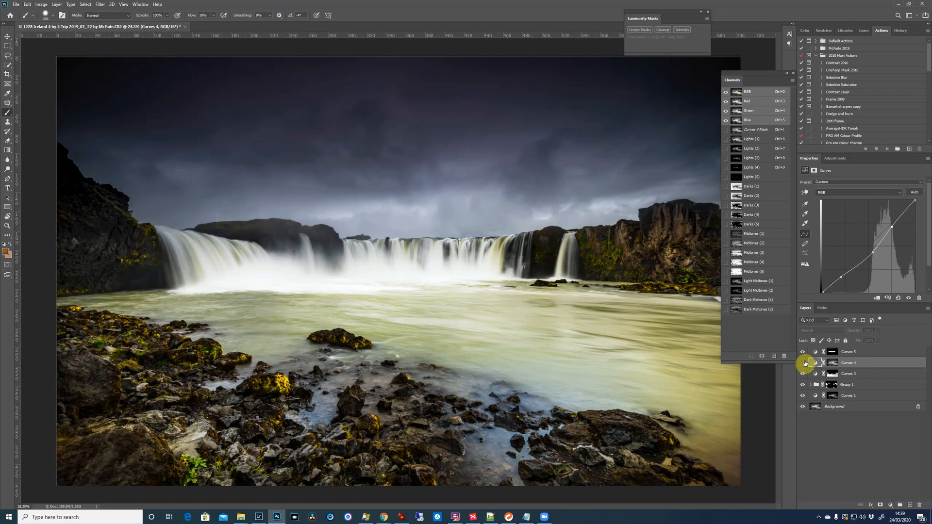
pyautogui.click(804, 364)
pyautogui.click(805, 363)
pyautogui.click(805, 364)
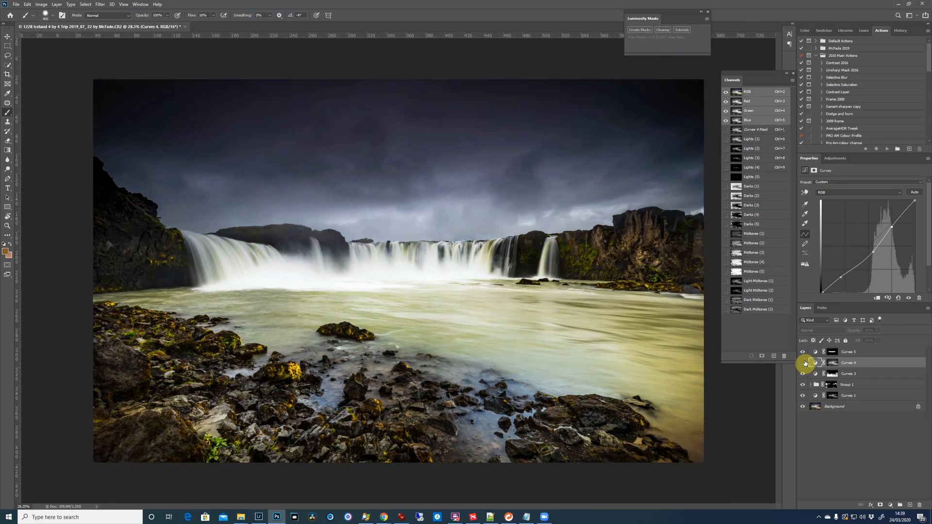
pyautogui.hotkey('ctrl', '-')
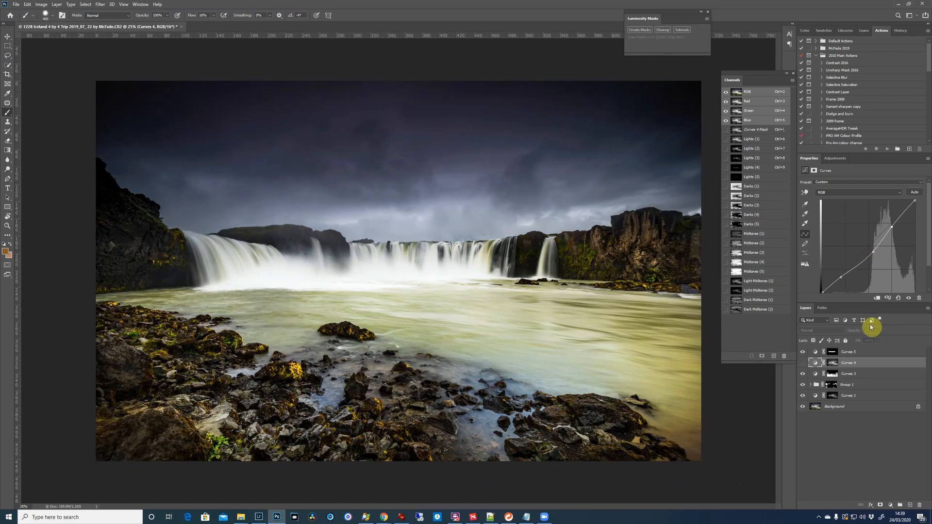
pyautogui.click(803, 359)
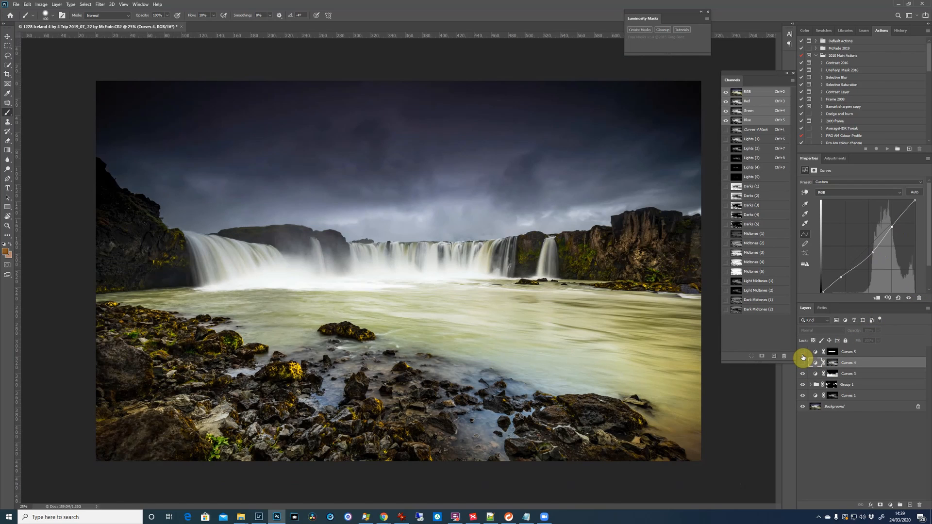
pyautogui.click(803, 359)
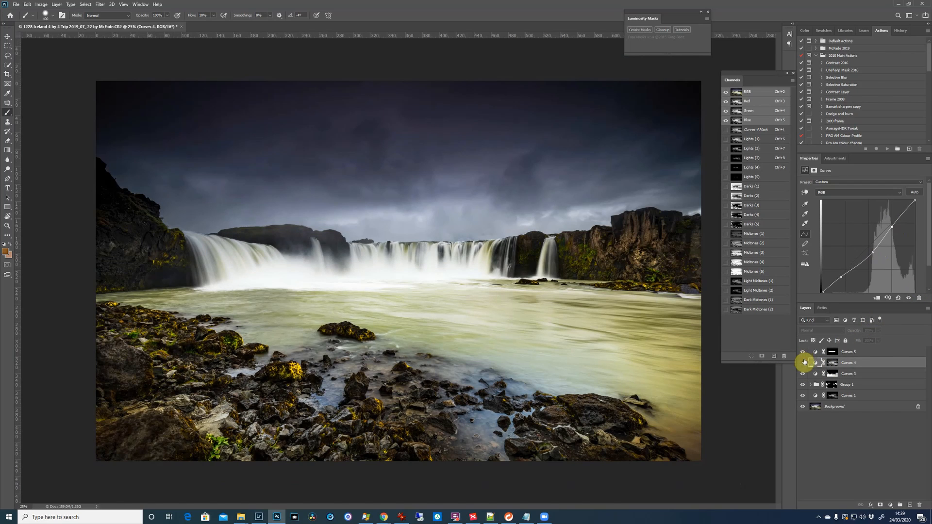
# Add an unmasked Curves layer above Curves 4 and shape a strong S-curve with darker shadows and brighter highlights.
pyautogui.click(891, 509)
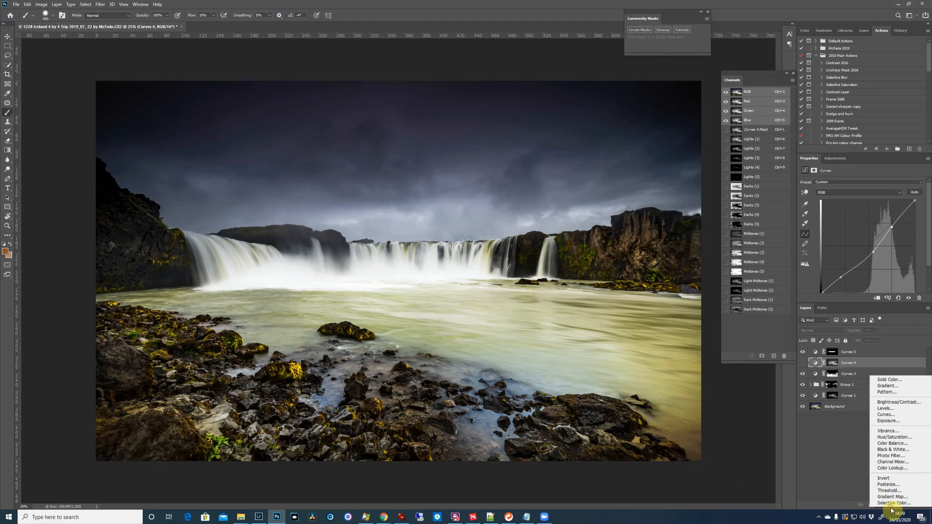
pyautogui.click(903, 418)
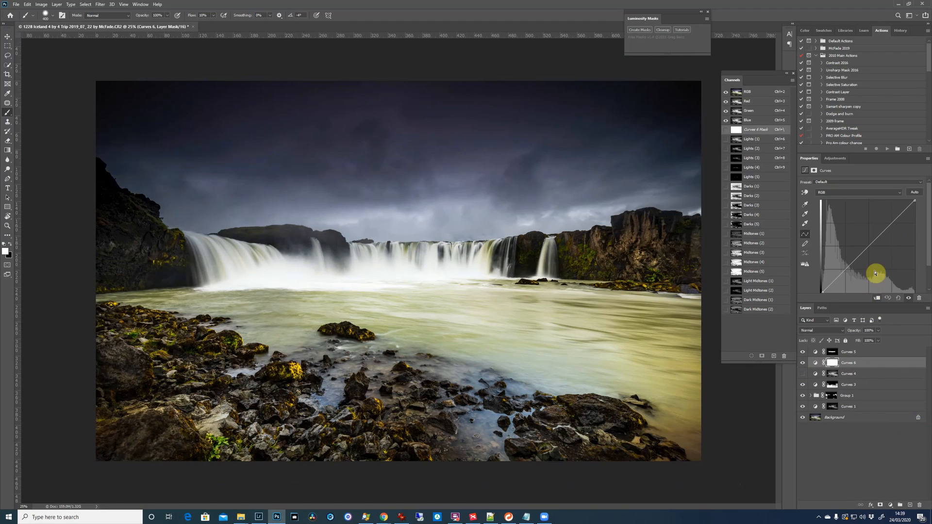
pyautogui.moveTo(845, 275); pyautogui.dragTo(845, 282)
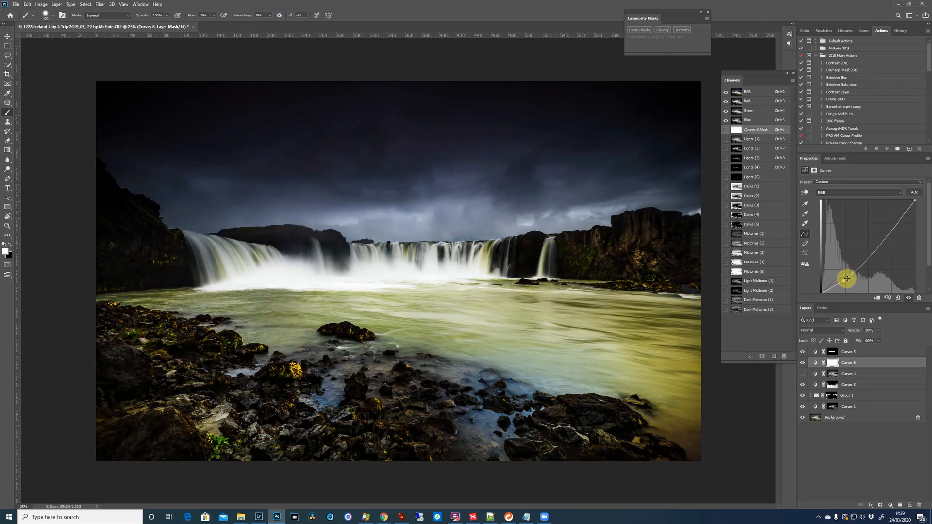
pyautogui.moveTo(879, 242); pyautogui.dragTo(881, 219)
pyautogui.click(849, 278)
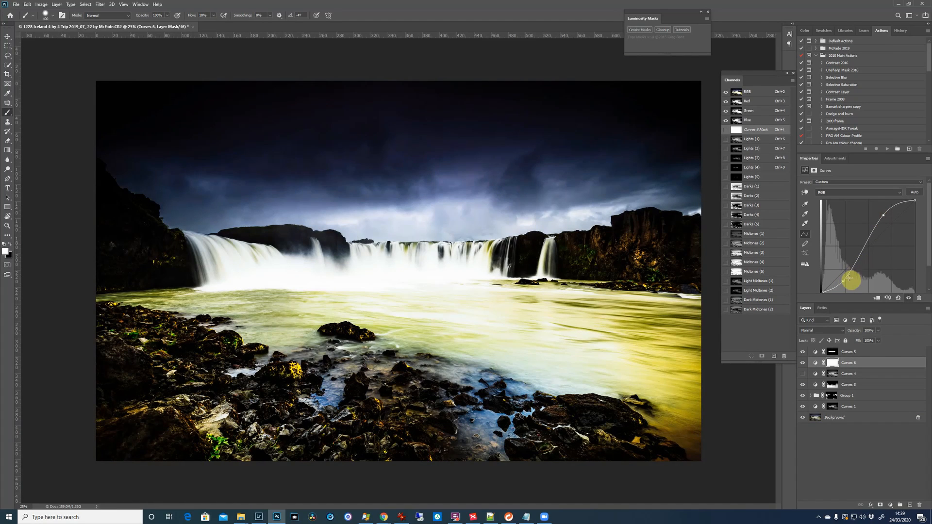
pyautogui.moveTo(841, 278); pyautogui.dragTo(843, 278)
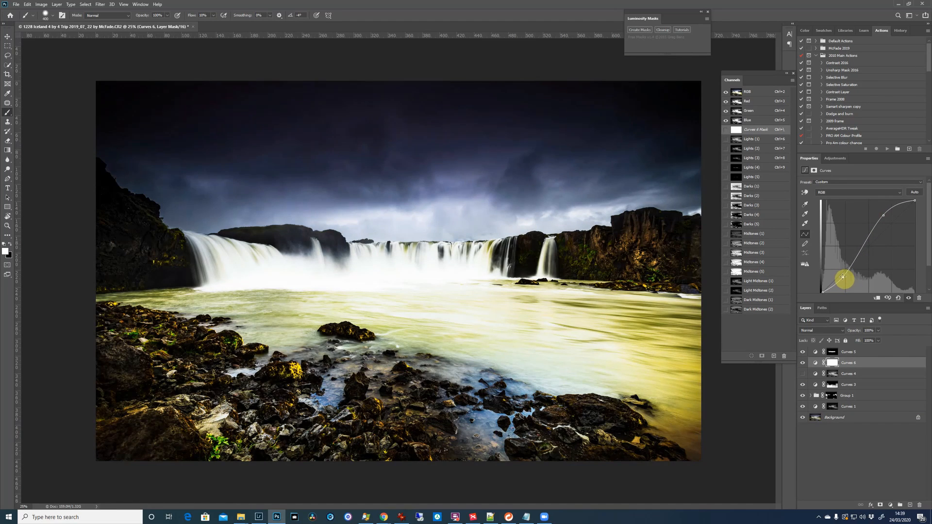
pyautogui.click(880, 217)
pyautogui.moveTo(881, 219); pyautogui.dragTo(882, 221)
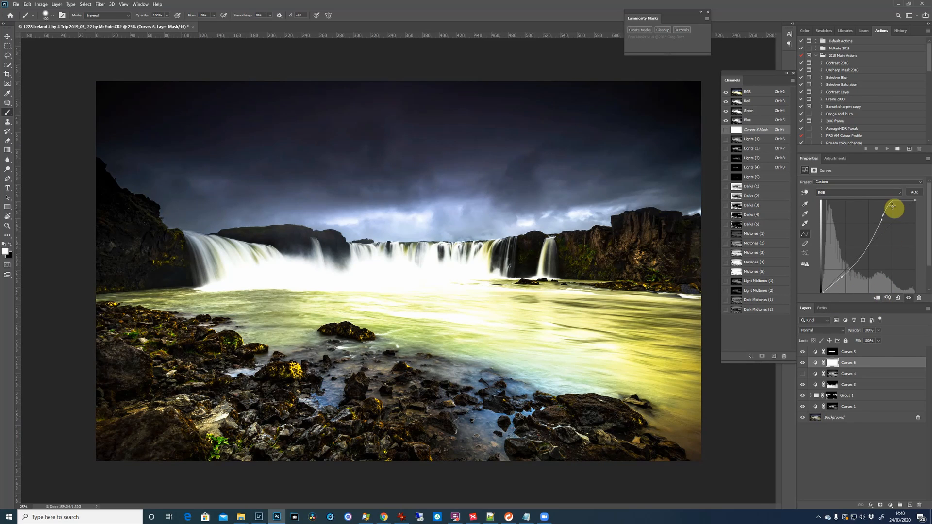
pyautogui.moveTo(884, 215)
pyautogui.mouseDown()
pyautogui.moveTo(911, 197)
pyautogui.moveTo(881, 218)
pyautogui.mouseUp()
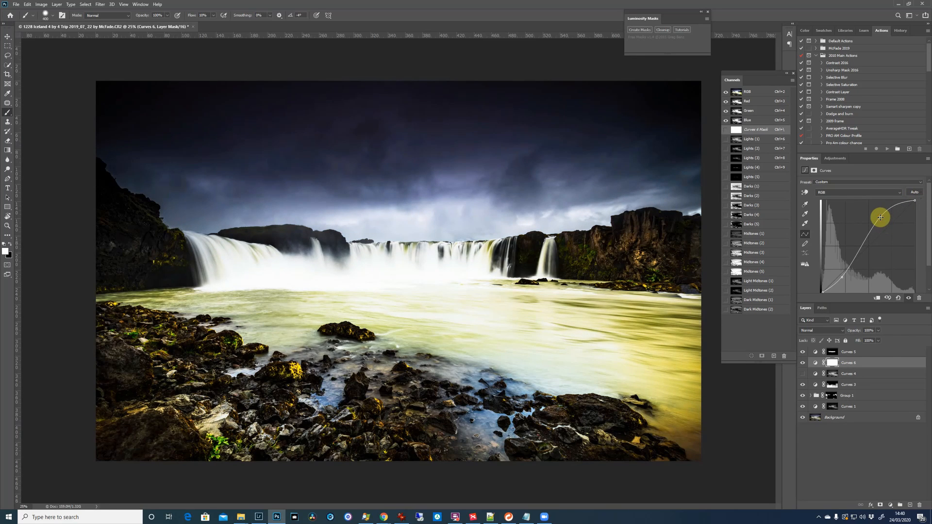
# Invert the Curves 6 mask to black and paint white across the upper sky with a very large brush at 10% flow.
pyautogui.click(835, 363)
pyautogui.hotkey('ctrl', 'i')
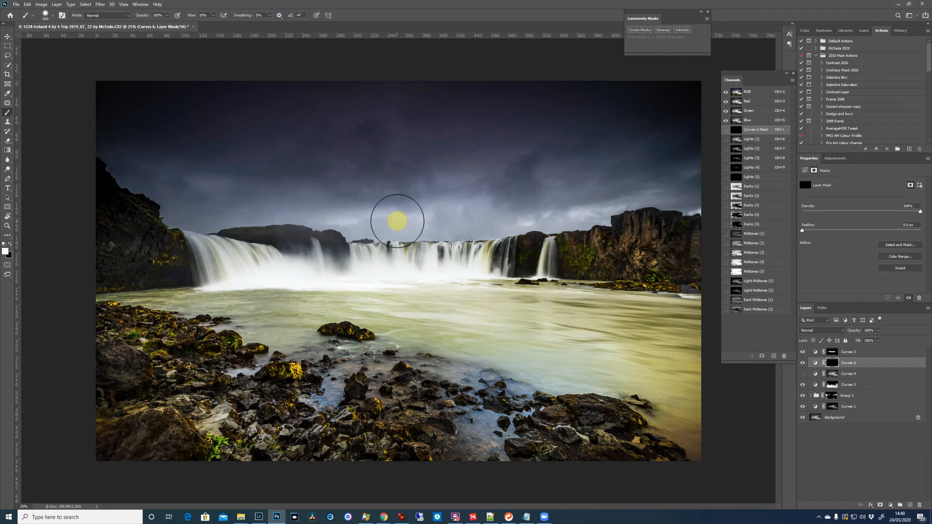
pyautogui.press(']')
pyautogui.press(']')
pyautogui.press(']')
pyautogui.press(']')
pyautogui.press(']')
pyautogui.press(']')
pyautogui.press(']')
pyautogui.press(']')
pyautogui.press(']')
pyautogui.press(']')
pyautogui.press(']')
pyautogui.press(']')
pyautogui.press(']')
pyautogui.press(']')
pyautogui.moveTo(370, 135)
pyautogui.mouseDown()
pyautogui.moveTo(240, 105)
pyautogui.moveTo(223, 70)
pyautogui.moveTo(262, 81)
pyautogui.moveTo(252, 95)
pyautogui.moveTo(303, 120)
pyautogui.moveTo(532, 99)
pyautogui.moveTo(592, 82)
pyautogui.moveTo(594, 149)
pyautogui.moveTo(629, 156)
pyautogui.moveTo(638, 119)
pyautogui.moveTo(559, 142)
pyautogui.moveTo(505, 128)
pyautogui.mouseUp()
# Build up the Curves 6 mask by painting white over the clouds and lower sky with progressively smaller brushes.
pyautogui.press('[')
pyautogui.press('[')
pyautogui.press('[')
pyautogui.press('[')
pyautogui.press('[')
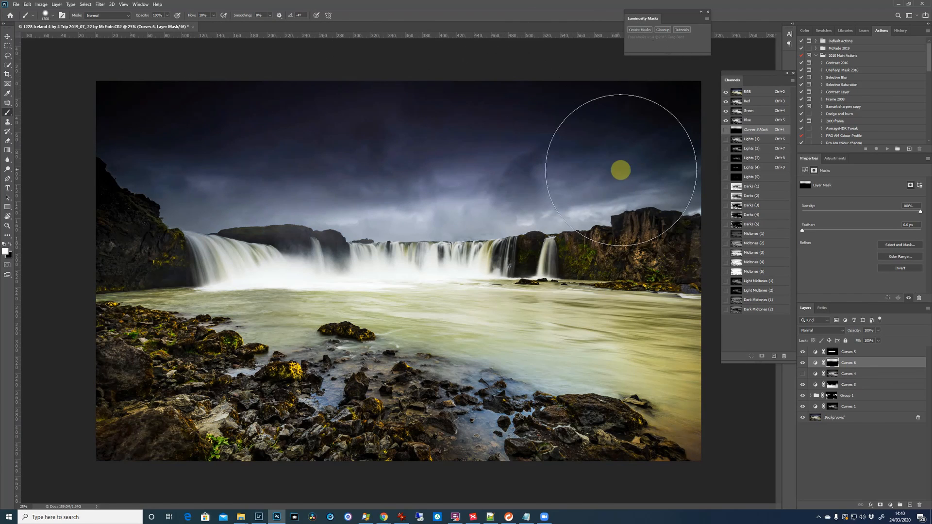
pyautogui.moveTo(443, 199)
pyautogui.mouseDown()
pyautogui.moveTo(430, 153)
pyautogui.moveTo(394, 193)
pyautogui.moveTo(325, 172)
pyautogui.moveTo(286, 143)
pyautogui.moveTo(239, 139)
pyautogui.moveTo(198, 150)
pyautogui.moveTo(159, 142)
pyautogui.moveTo(161, 164)
pyautogui.moveTo(146, 70)
pyautogui.moveTo(236, 68)
pyautogui.moveTo(325, 129)
pyautogui.moveTo(421, 142)
pyautogui.moveTo(557, 102)
pyautogui.moveTo(644, 102)
pyautogui.moveTo(690, 137)
pyautogui.moveTo(673, 146)
pyautogui.moveTo(499, 143)
pyautogui.moveTo(524, 145)
pyautogui.mouseUp()
pyautogui.press('[')
pyautogui.press('[')
pyautogui.press('[')
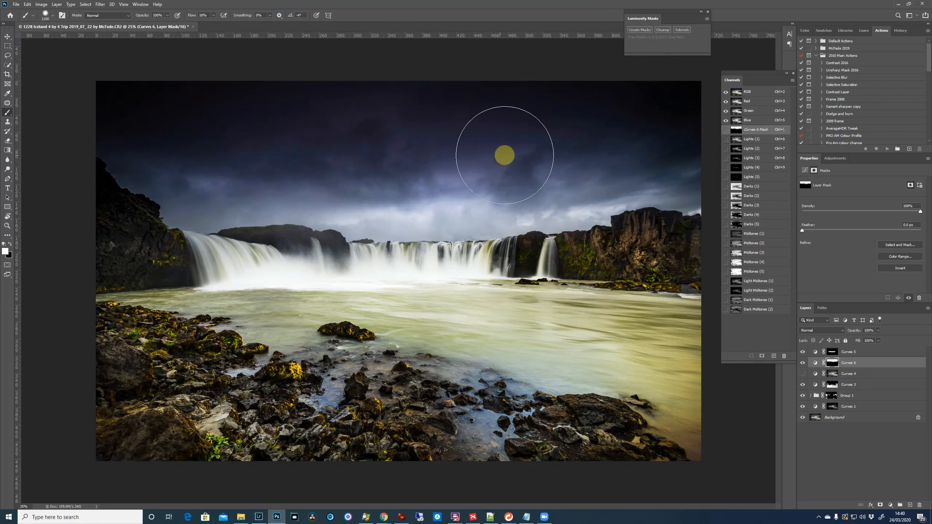
pyautogui.moveTo(288, 191)
pyautogui.mouseDown()
pyautogui.moveTo(195, 179)
pyautogui.moveTo(595, 174)
pyautogui.moveTo(689, 131)
pyautogui.moveTo(676, 84)
pyautogui.moveTo(614, 124)
pyautogui.moveTo(402, 95)
pyautogui.mouseUp()
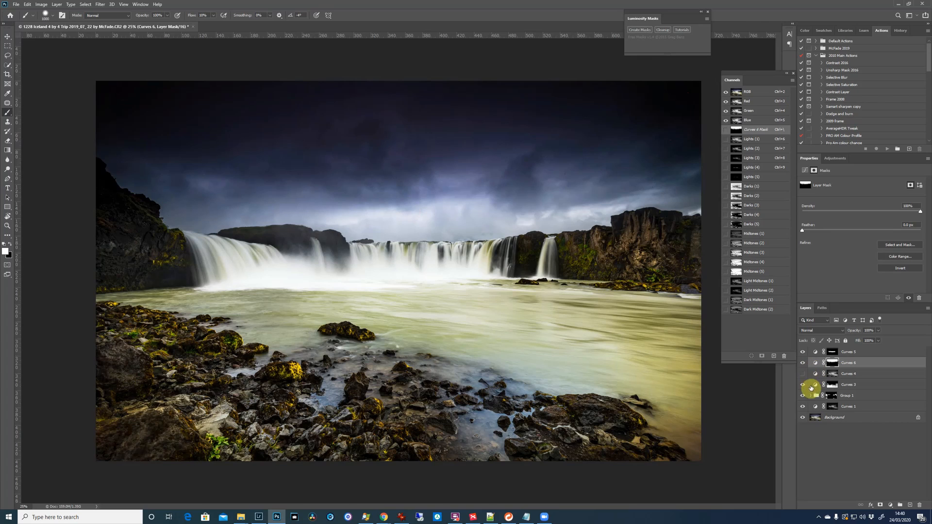
# Hide all the adjustment layers and show Curves 1, Group 1 and Curves 3 one by one to compare their effects.
pyautogui.click(802, 387)
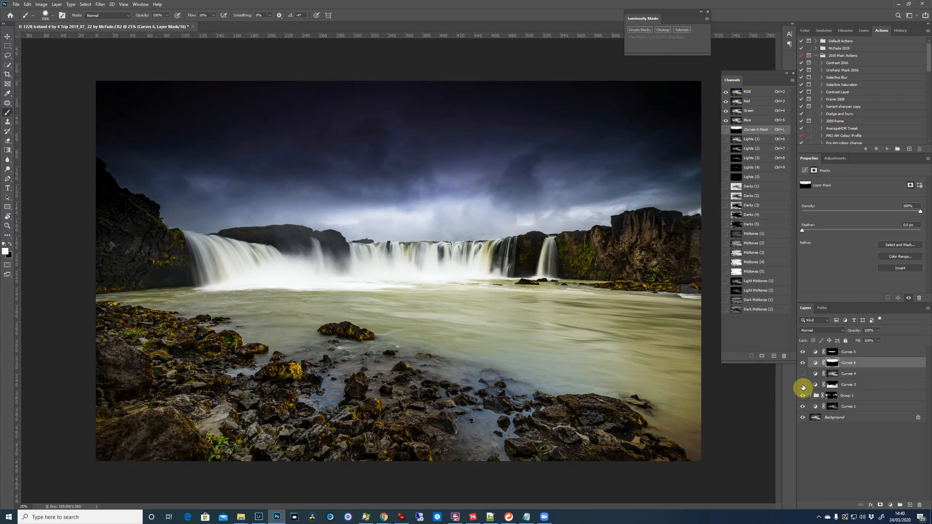
pyautogui.moveTo(803, 408); pyautogui.dragTo(803, 353)
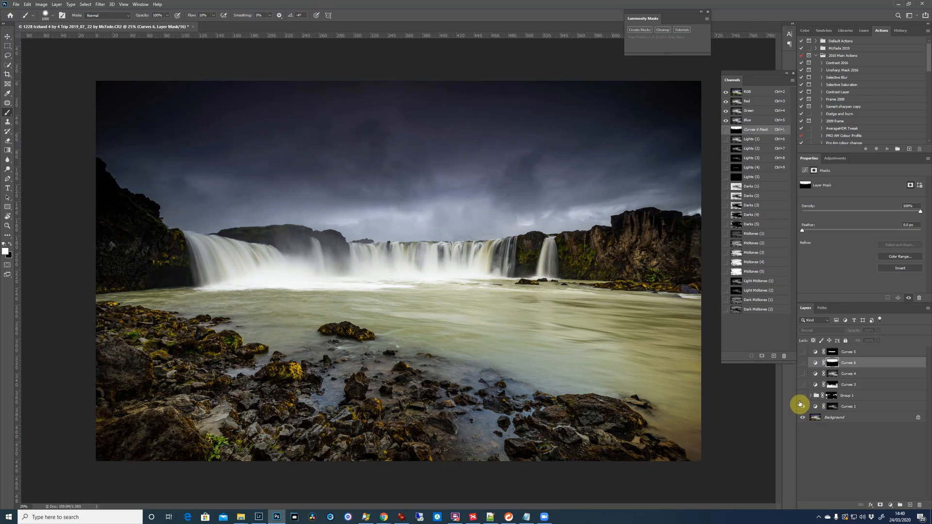
pyautogui.click(802, 399)
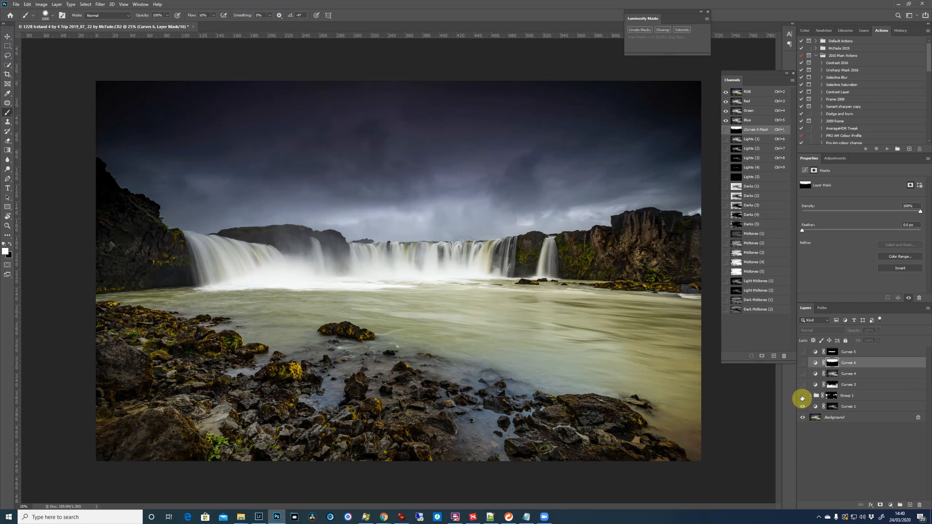
pyautogui.click(802, 398)
pyautogui.click(802, 397)
pyautogui.click(802, 387)
pyautogui.click(802, 387)
pyautogui.click(802, 387)
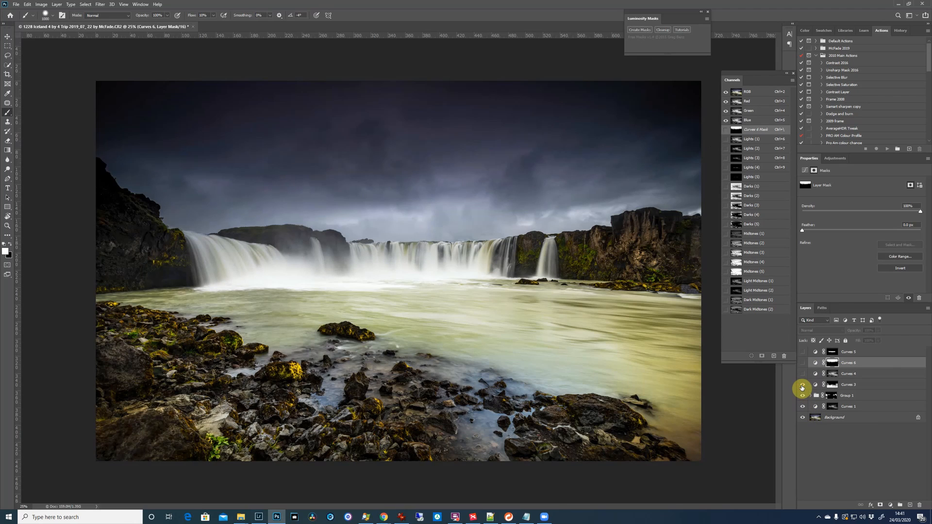
# Toggle Curves 4 to compare its effect and leave it visible, along with the Curves 6 and Curves 5 layers.
pyautogui.click(802, 375)
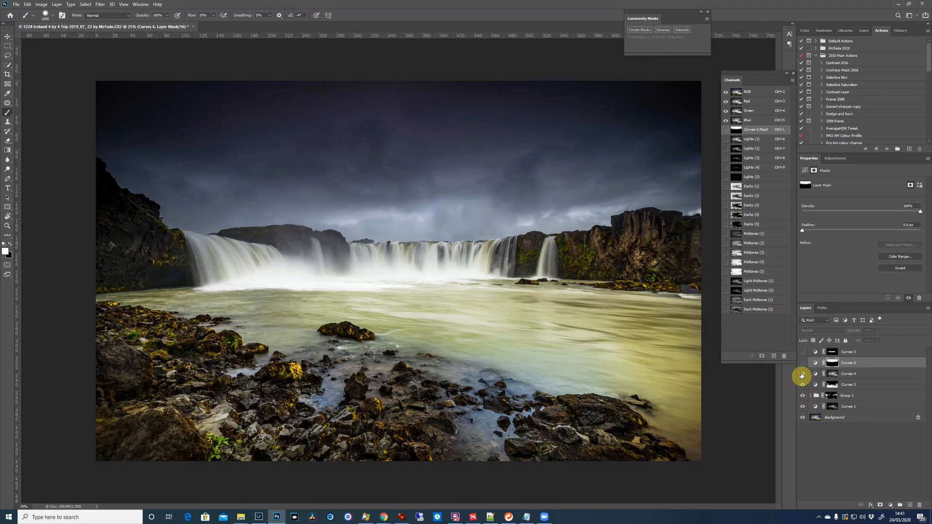
pyautogui.click(802, 376)
pyautogui.click(802, 376)
pyautogui.click(802, 375)
pyautogui.click(802, 375)
pyautogui.click(803, 364)
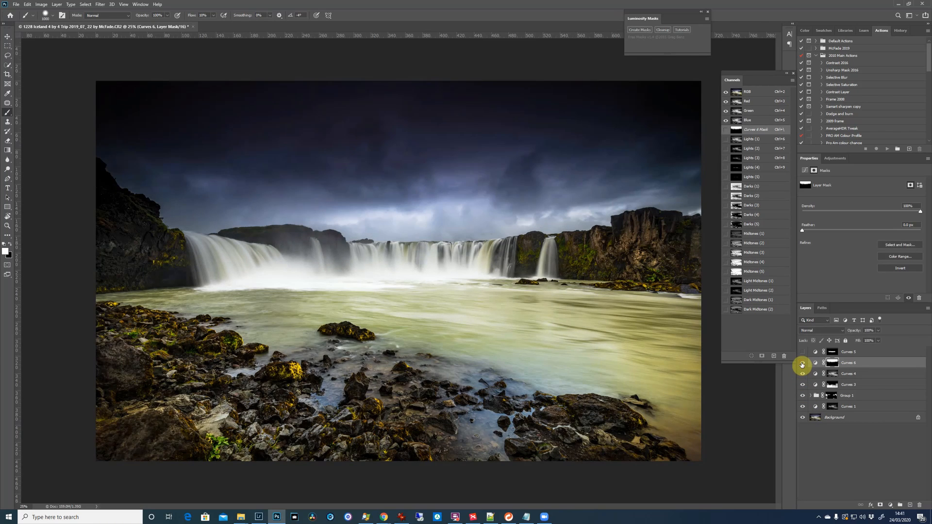
pyautogui.click(803, 353)
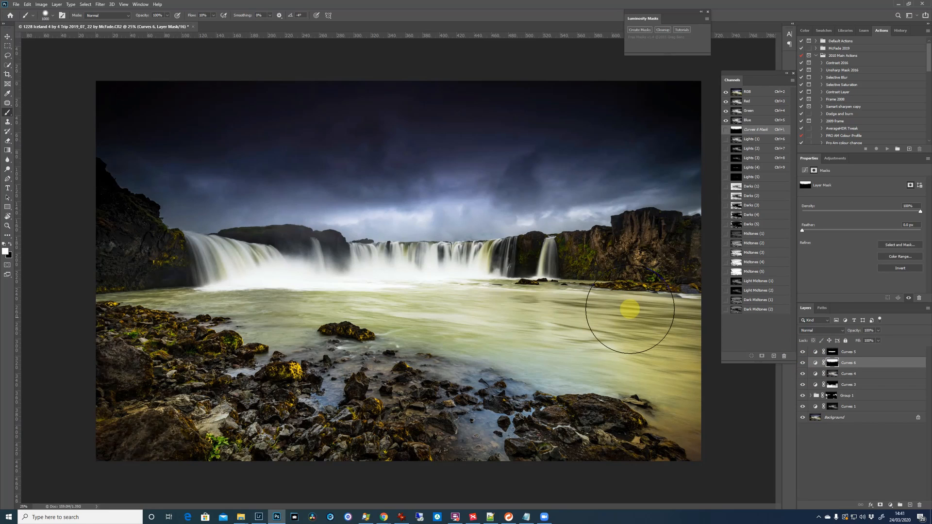
# Add a Hue/Saturation layer above Curves 6 and use on-image targeting on the river to set the Yellows saturation to +15.
pyautogui.click(891, 506)
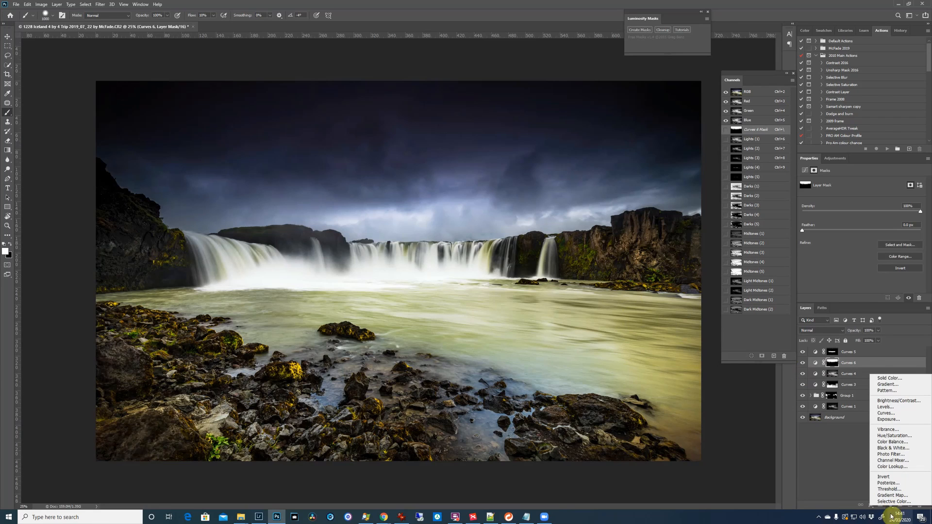
pyautogui.click(903, 436)
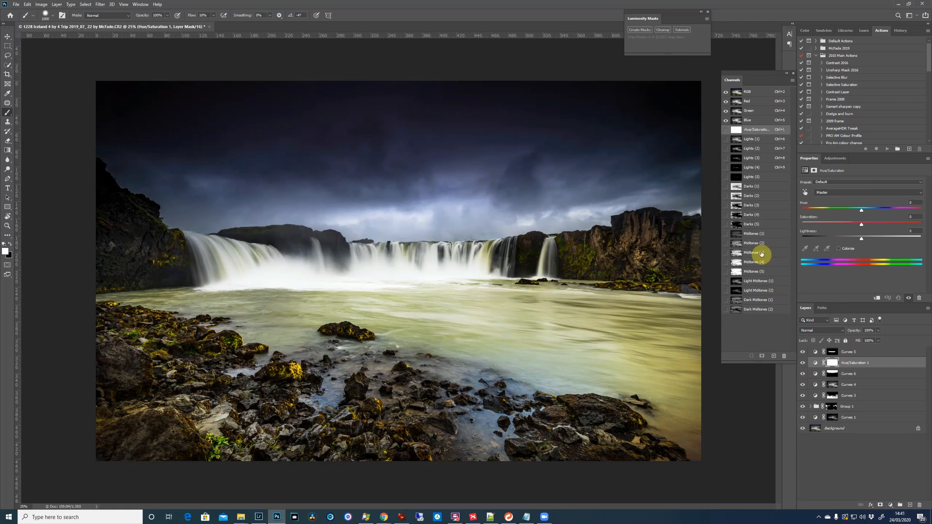
pyautogui.click(805, 193)
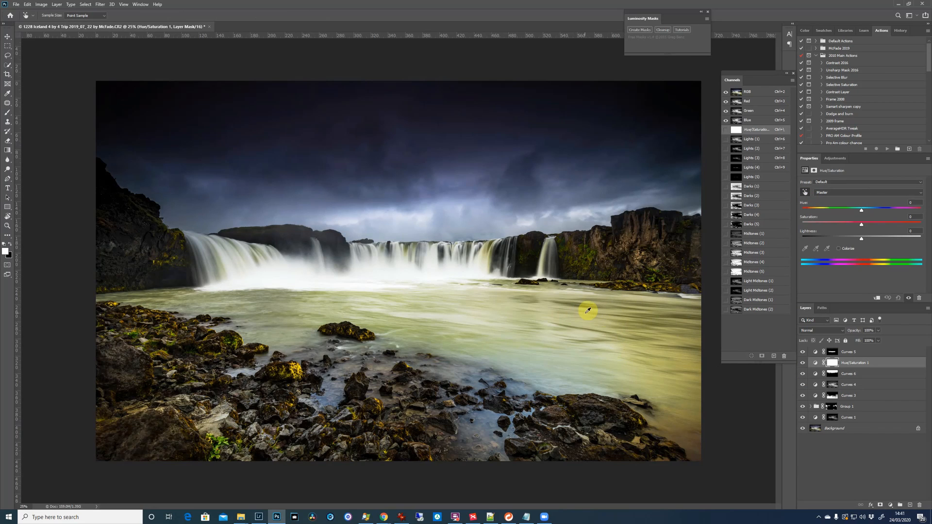
pyautogui.click(620, 327)
pyautogui.moveTo(616, 328); pyautogui.dragTo(583, 329)
pyautogui.moveTo(596, 333); pyautogui.dragTo(605, 334)
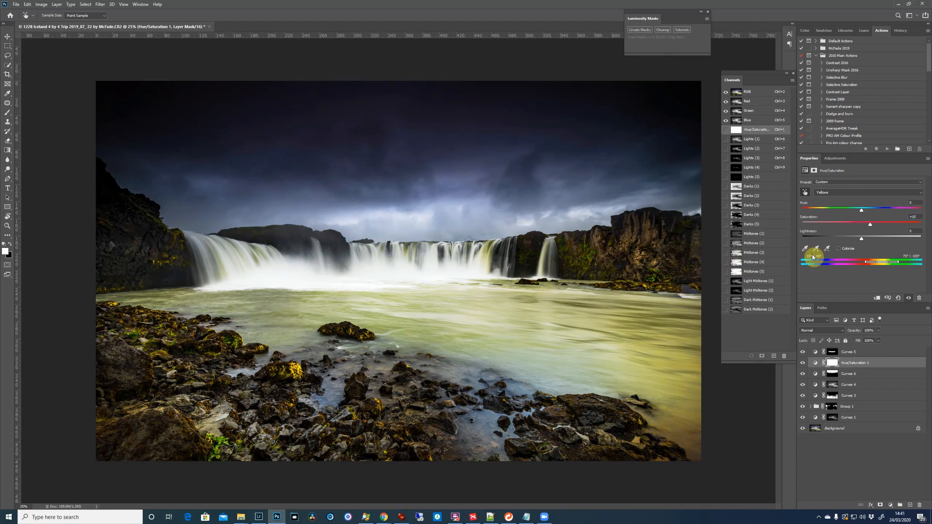
# Shift the Yellows hue so the river turns teal, with Yellows saturation at -50 and lightness at -7.
pyautogui.moveTo(871, 215); pyautogui.dragTo(892, 226)
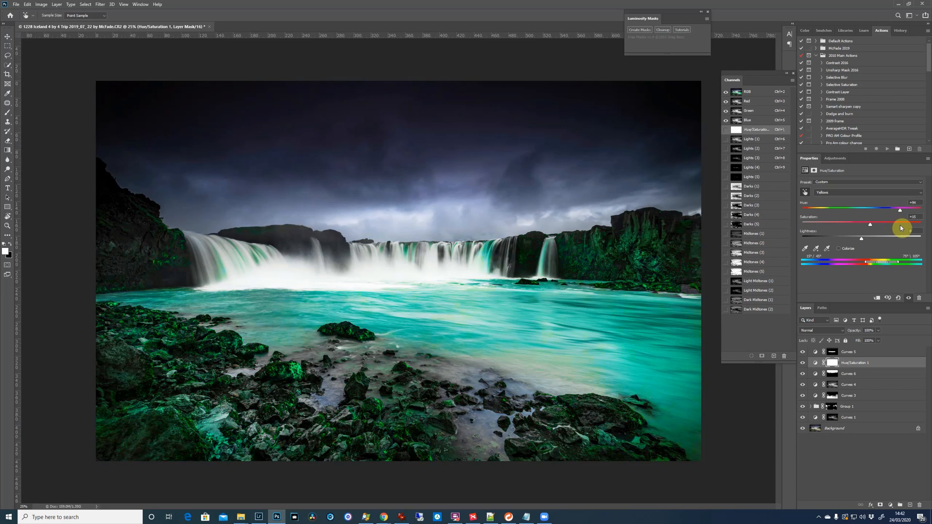
pyautogui.moveTo(902, 225); pyautogui.dragTo(898, 225)
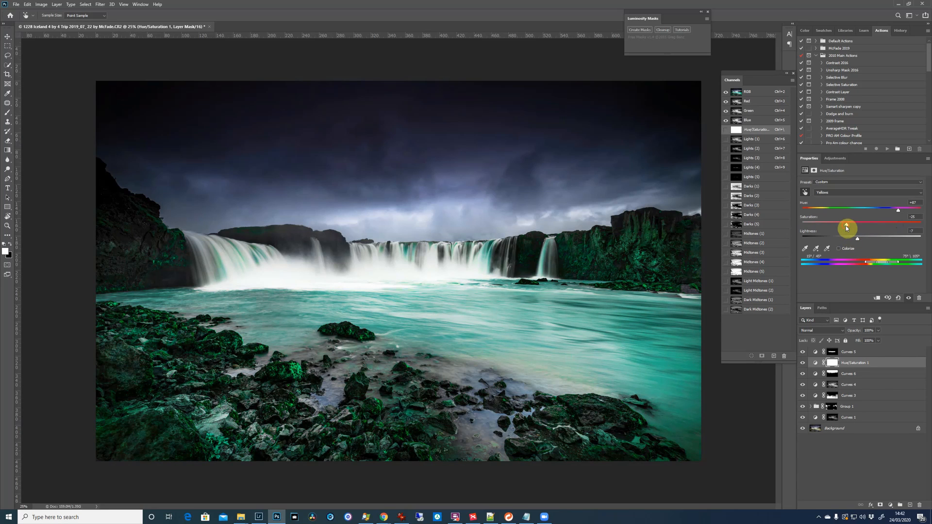
pyautogui.moveTo(846, 226); pyautogui.dragTo(828, 234)
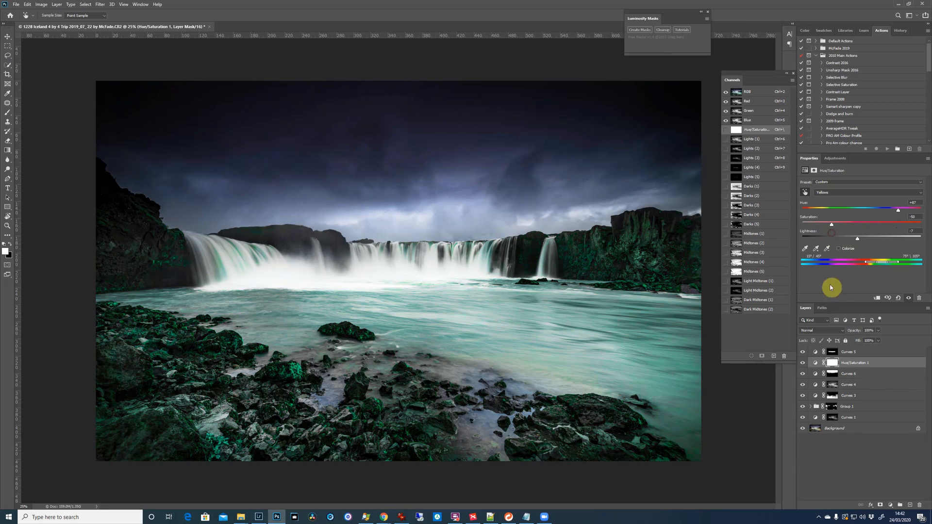
# Invert the Hue/Saturation mask to black and paint white over the right side of the river with a reduced brush.
pyautogui.click(833, 365)
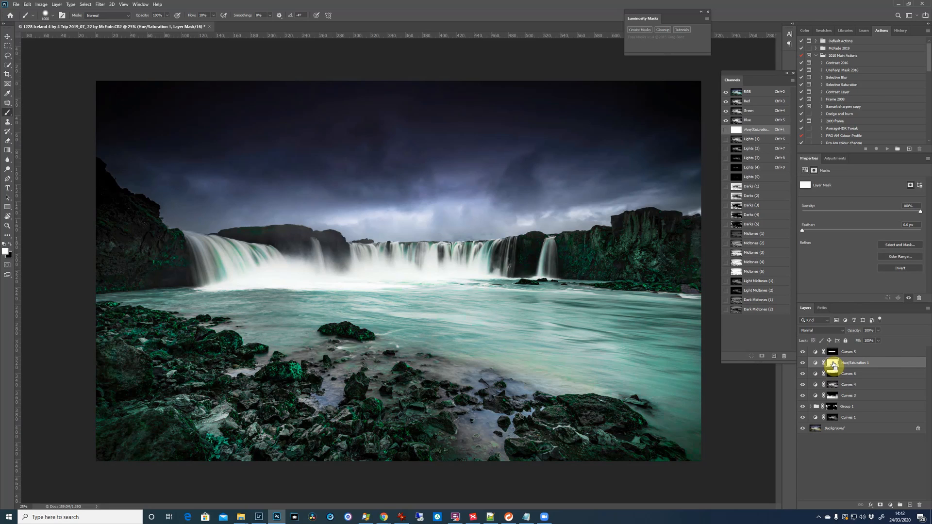
pyautogui.hotkey('ctrl', 'i')
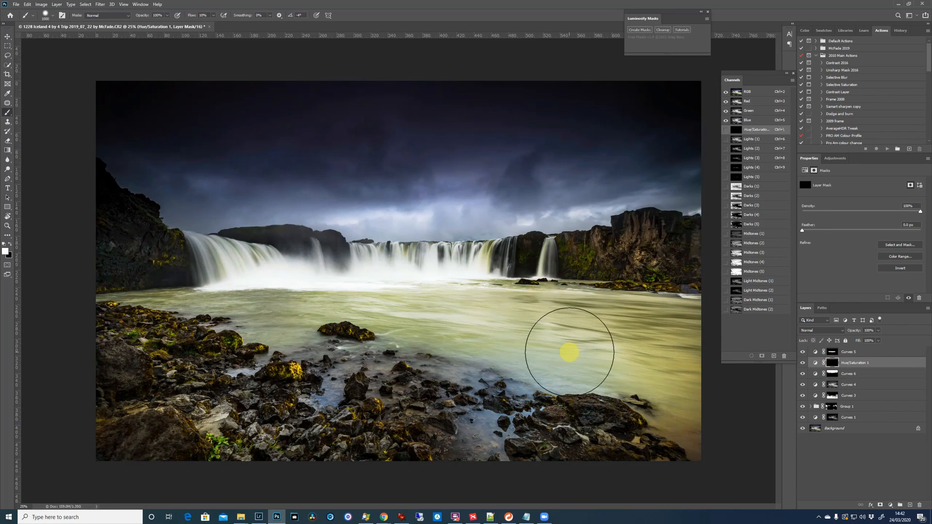
pyautogui.press('[')
pyautogui.press('[')
pyautogui.press('[')
pyautogui.press('[')
pyautogui.moveTo(566, 342)
pyautogui.mouseDown()
pyautogui.moveTo(627, 358)
pyautogui.moveTo(588, 317)
pyautogui.moveTo(664, 311)
pyautogui.moveTo(629, 323)
pyautogui.moveTo(633, 315)
pyautogui.moveTo(674, 399)
pyautogui.moveTo(692, 390)
pyautogui.moveTo(649, 381)
pyautogui.moveTo(671, 393)
pyautogui.moveTo(701, 347)
pyautogui.moveTo(699, 324)
pyautogui.moveTo(690, 417)
pyautogui.moveTo(679, 356)
pyautogui.moveTo(566, 343)
pyautogui.moveTo(537, 354)
pyautogui.moveTo(510, 333)
pyautogui.moveTo(433, 334)
pyautogui.moveTo(410, 312)
pyautogui.moveTo(502, 304)
pyautogui.moveTo(506, 291)
pyautogui.moveTo(448, 319)
pyautogui.mouseUp()
pyautogui.press('[')
pyautogui.press('[')
pyautogui.press('[')
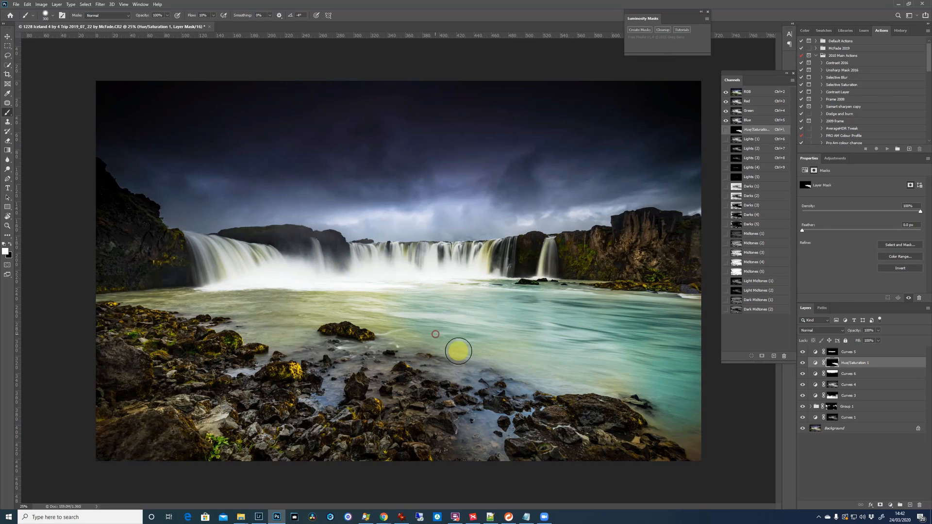
# Extend the white painting on the Hue/Saturation mask across the rest of the river up to the falls, using smaller brushes.
pyautogui.moveTo(406, 345)
pyautogui.mouseDown()
pyautogui.moveTo(452, 338)
pyautogui.moveTo(467, 365)
pyautogui.moveTo(513, 344)
pyautogui.moveTo(506, 344)
pyautogui.moveTo(563, 382)
pyautogui.moveTo(629, 384)
pyautogui.moveTo(690, 438)
pyautogui.moveTo(671, 382)
pyautogui.moveTo(690, 317)
pyautogui.moveTo(678, 308)
pyautogui.moveTo(570, 294)
pyautogui.moveTo(601, 287)
pyautogui.moveTo(529, 297)
pyautogui.moveTo(442, 341)
pyautogui.moveTo(355, 298)
pyautogui.moveTo(149, 284)
pyautogui.moveTo(247, 310)
pyautogui.moveTo(243, 319)
pyautogui.moveTo(282, 313)
pyautogui.moveTo(290, 321)
pyautogui.moveTo(291, 291)
pyautogui.moveTo(295, 308)
pyautogui.moveTo(326, 296)
pyautogui.moveTo(332, 309)
pyautogui.moveTo(376, 324)
pyautogui.moveTo(382, 300)
pyautogui.moveTo(405, 290)
pyautogui.moveTo(393, 286)
pyautogui.moveTo(470, 301)
pyautogui.moveTo(458, 345)
pyautogui.moveTo(540, 387)
pyautogui.moveTo(612, 389)
pyautogui.moveTo(678, 410)
pyautogui.moveTo(698, 425)
pyautogui.moveTo(651, 399)
pyautogui.moveTo(695, 446)
pyautogui.moveTo(682, 338)
pyautogui.moveTo(705, 317)
pyautogui.moveTo(682, 307)
pyautogui.moveTo(697, 308)
pyautogui.moveTo(235, 293)
pyautogui.moveTo(105, 301)
pyautogui.moveTo(160, 297)
pyautogui.moveTo(177, 307)
pyautogui.moveTo(151, 302)
pyautogui.moveTo(208, 290)
pyautogui.moveTo(237, 331)
pyautogui.moveTo(295, 279)
pyautogui.moveTo(210, 264)
pyautogui.moveTo(250, 251)
pyautogui.moveTo(262, 262)
pyautogui.moveTo(214, 247)
pyautogui.moveTo(254, 254)
pyautogui.moveTo(227, 243)
pyautogui.moveTo(280, 264)
pyautogui.moveTo(383, 270)
pyautogui.moveTo(403, 249)
pyautogui.moveTo(494, 248)
pyautogui.moveTo(484, 249)
pyautogui.moveTo(487, 267)
pyautogui.moveTo(429, 262)
pyautogui.moveTo(444, 251)
pyautogui.moveTo(422, 246)
pyautogui.moveTo(529, 263)
pyautogui.moveTo(543, 253)
pyautogui.moveTo(485, 260)
pyautogui.moveTo(498, 251)
pyautogui.moveTo(502, 327)
pyautogui.moveTo(547, 365)
pyautogui.moveTo(612, 347)
pyautogui.moveTo(525, 317)
pyautogui.moveTo(316, 302)
pyautogui.moveTo(272, 340)
pyautogui.moveTo(335, 318)
pyautogui.moveTo(585, 370)
pyautogui.moveTo(555, 385)
pyautogui.moveTo(665, 404)
pyautogui.moveTo(646, 410)
pyautogui.moveTo(693, 451)
pyautogui.moveTo(687, 323)
pyautogui.moveTo(675, 293)
pyautogui.moveTo(574, 283)
pyautogui.moveTo(486, 293)
pyautogui.moveTo(545, 369)
pyautogui.moveTo(518, 366)
pyautogui.moveTo(449, 279)
pyautogui.moveTo(488, 250)
pyautogui.moveTo(416, 251)
pyautogui.moveTo(519, 271)
pyautogui.mouseUp()
pyautogui.press('[')
pyautogui.press('[')
pyautogui.press('[')
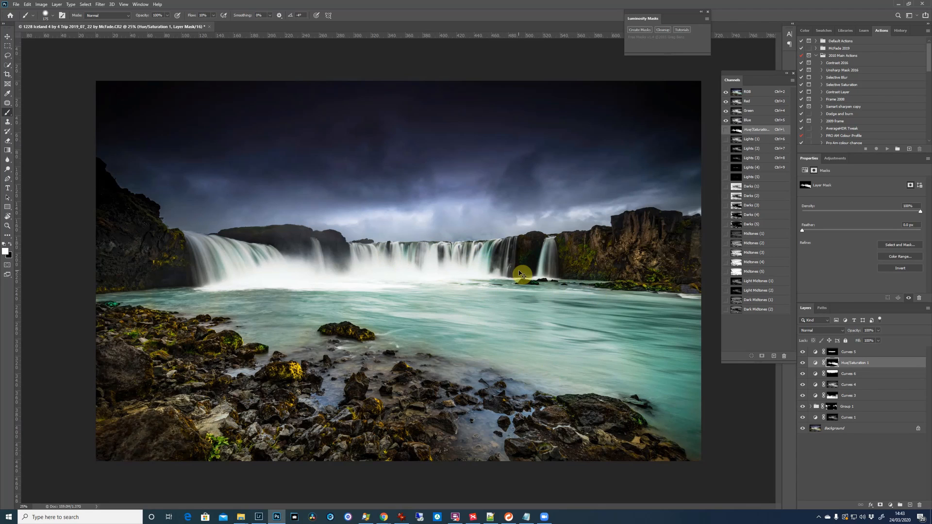
# Toggle the Hue/Saturation layer off and on to compare the river's colour.
pyautogui.scroll(1, 522, 276)
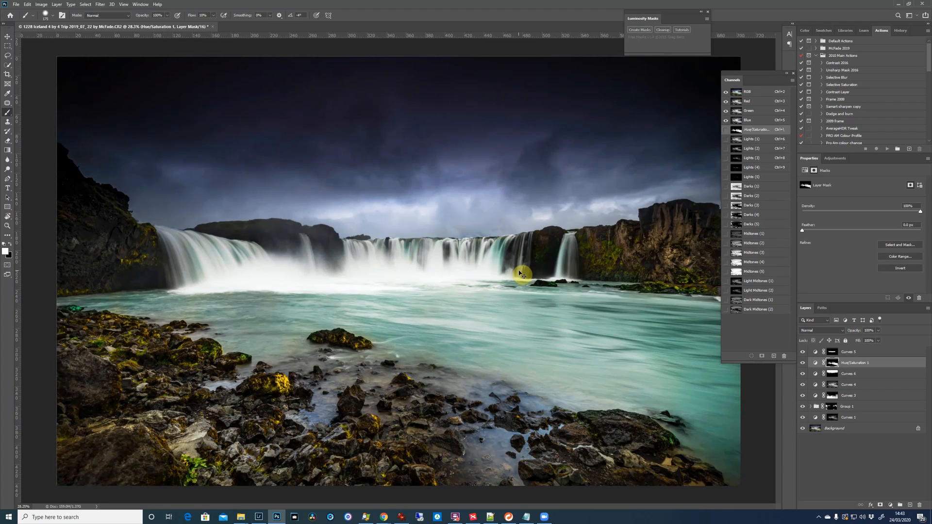
pyautogui.scroll(-1, 522, 275)
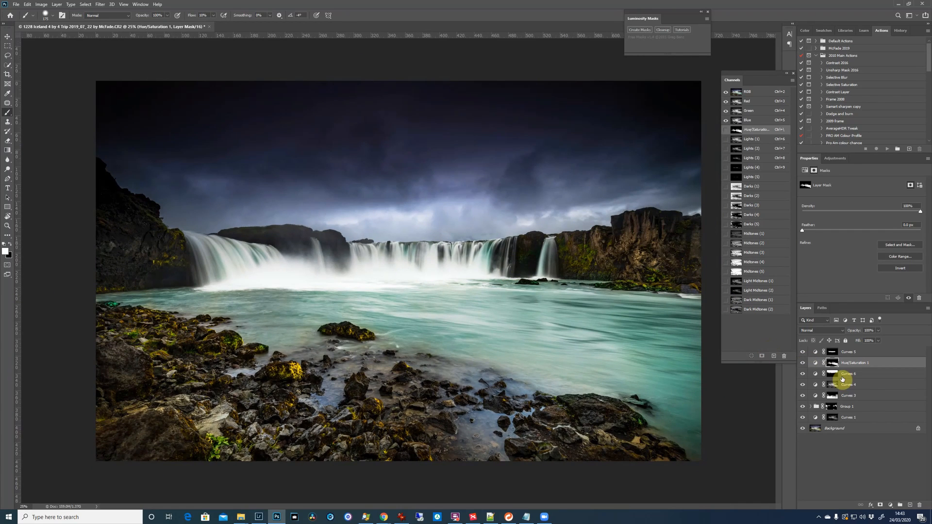
pyautogui.click(802, 366)
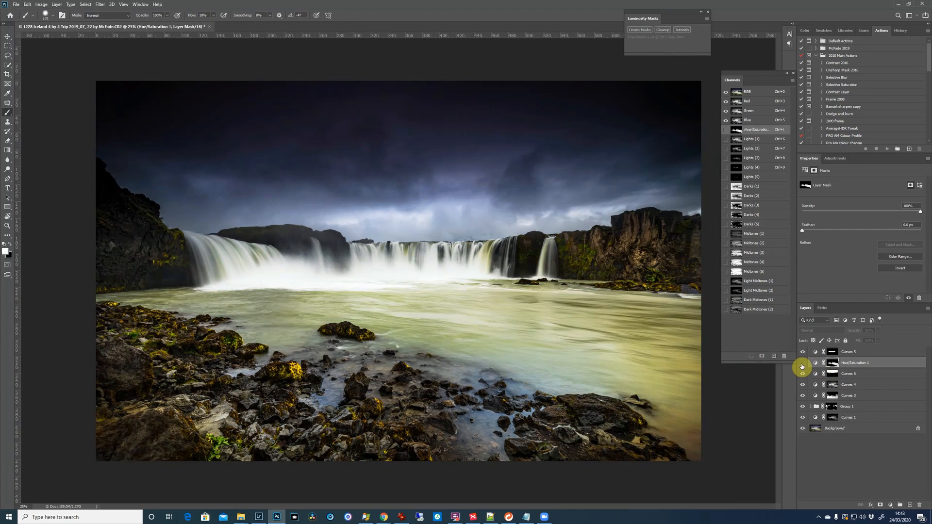
pyautogui.click(802, 365)
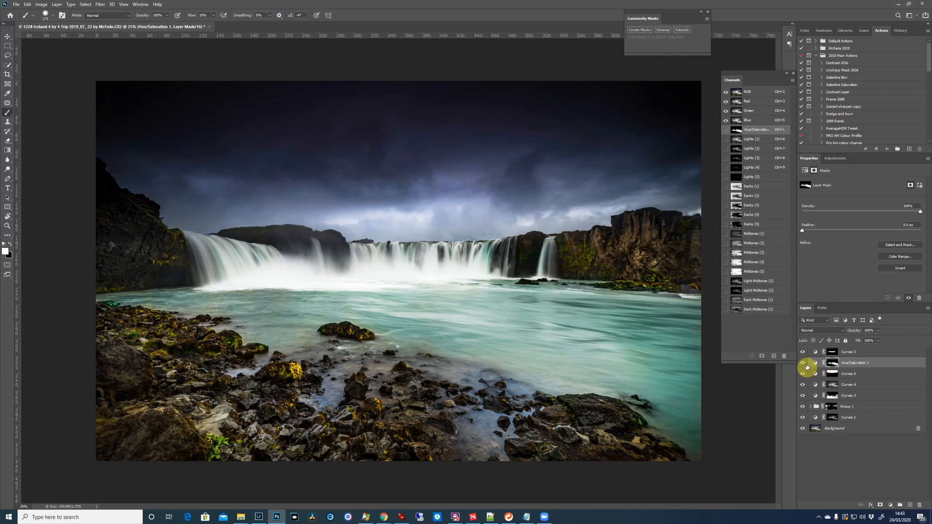
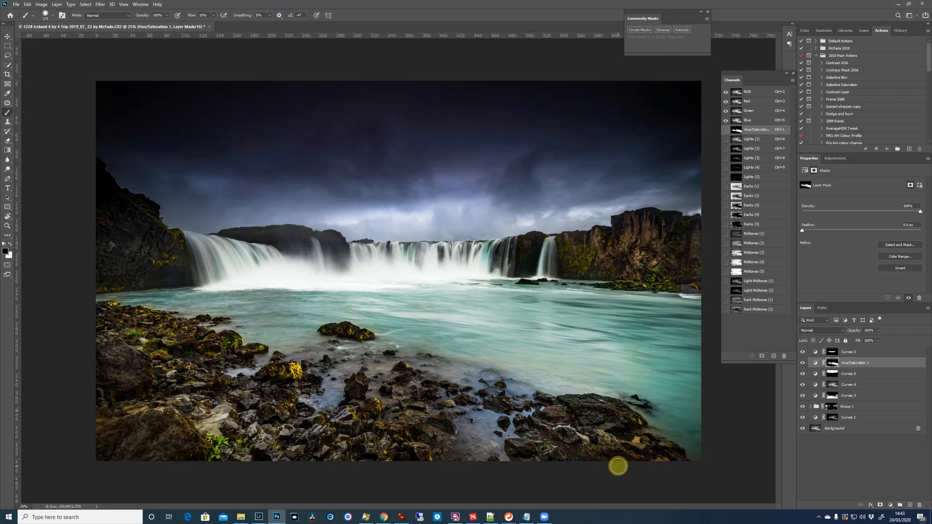
# Delete the existing luminosity mask channels with the Luminosity Masks cleanup.
pyautogui.hotkey('ctrl', '-')
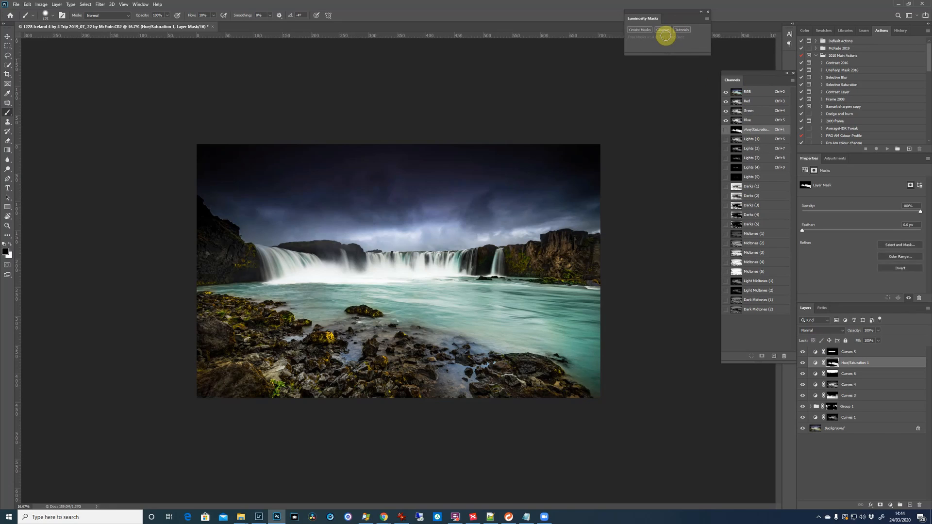
pyautogui.click(663, 29)
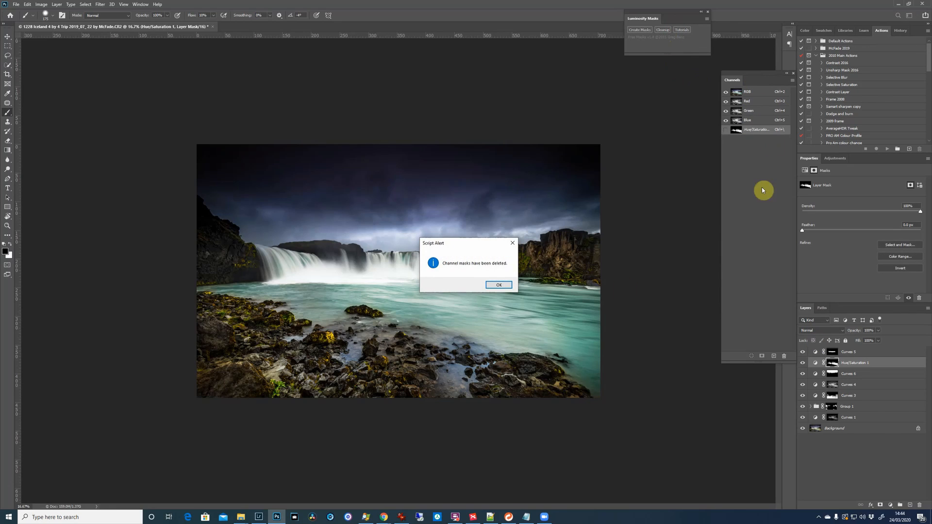
pyautogui.click(503, 288)
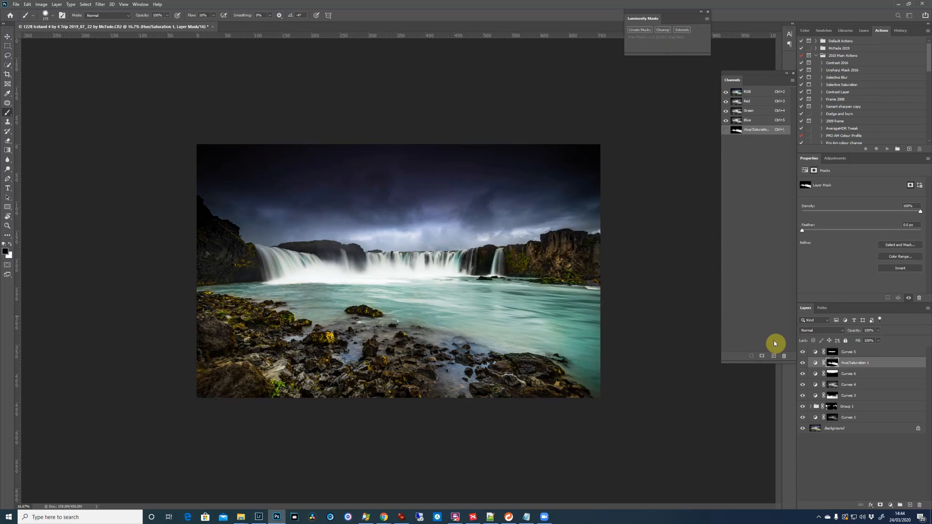
# Stamp all visible layers into a new layer above Curves 5 and generate a fresh set of luminosity masks.
pyautogui.click(849, 354)
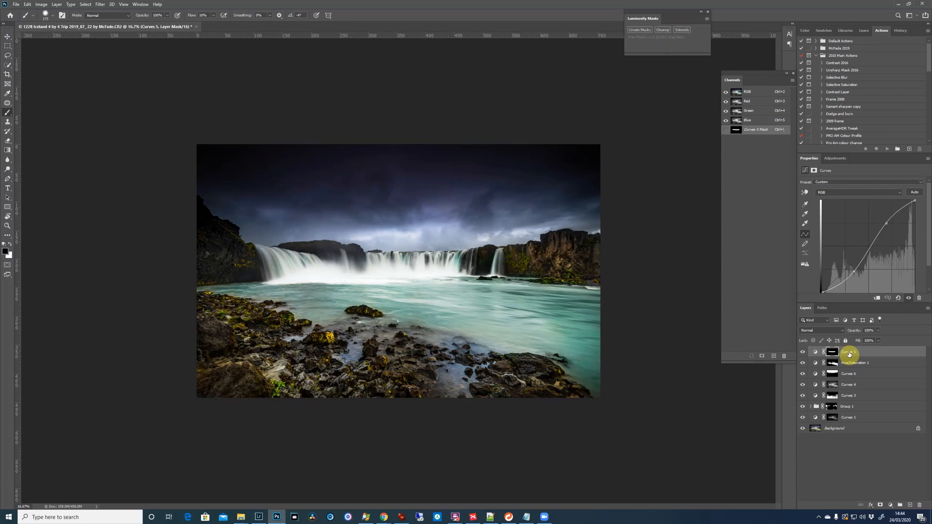
pyautogui.hotkey('ctrl', 'shift', 'alt', 'e')
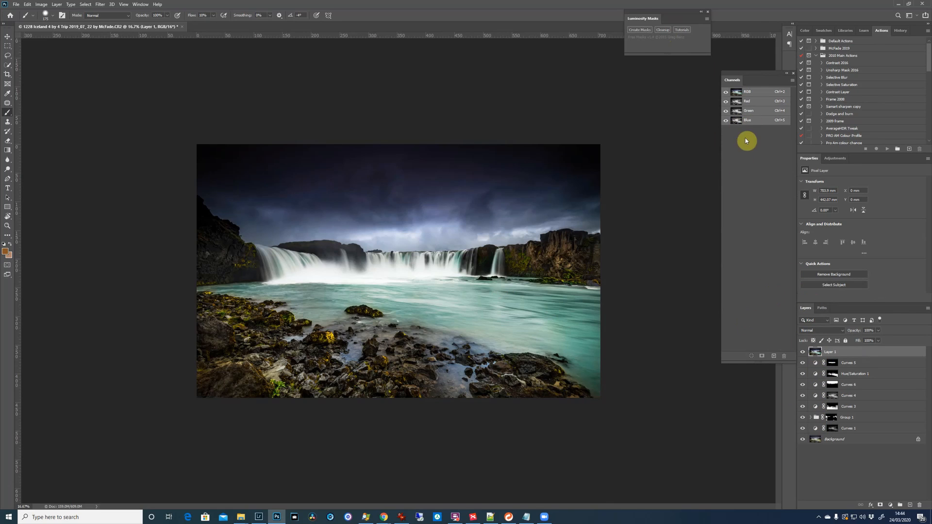
pyautogui.click(641, 30)
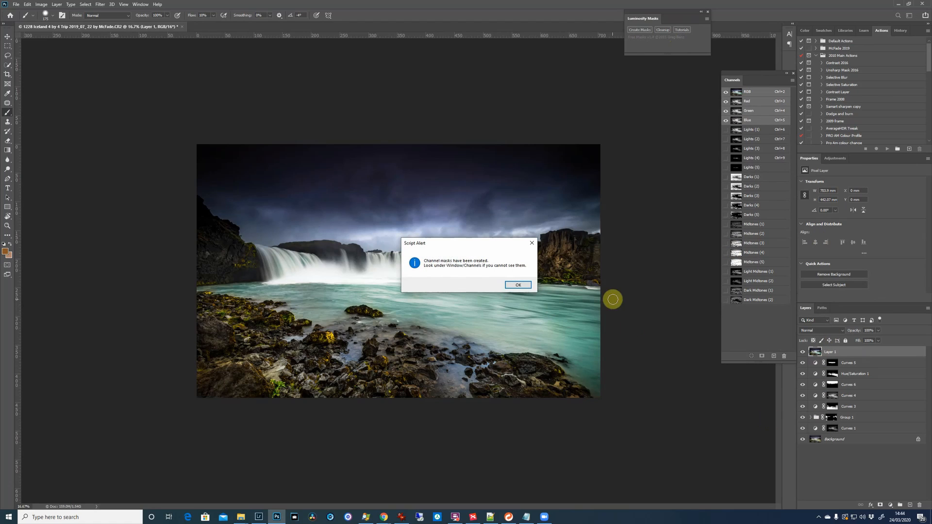
pyautogui.click(529, 287)
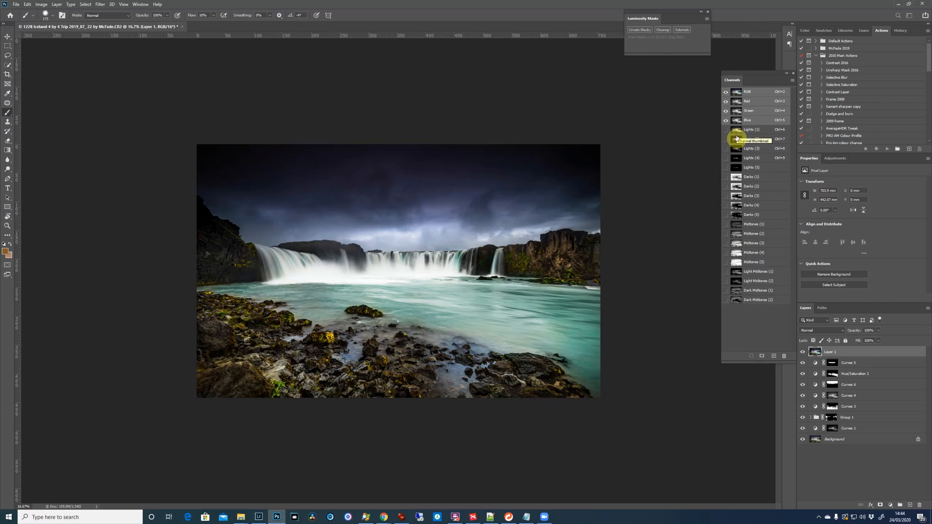
# Load a midtones luminosity mask as a selection and add a Curves layer above the stamped layer, pulling the curve down to darken the midtones.
pyautogui.keyDown('ctrl'); pyautogui.click(737, 145); pyautogui.keyUp('ctrl')
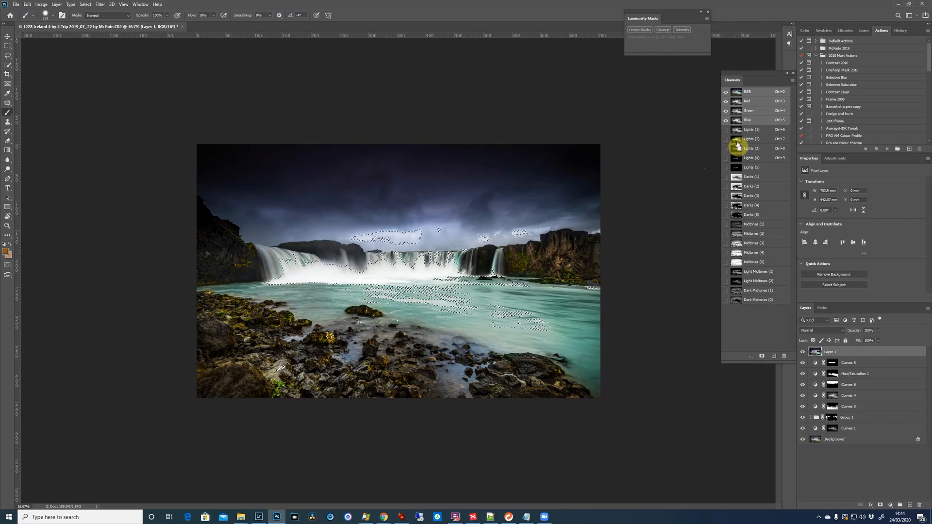
pyautogui.keyDown('ctrl'); pyautogui.click(737, 135); pyautogui.keyUp('ctrl')
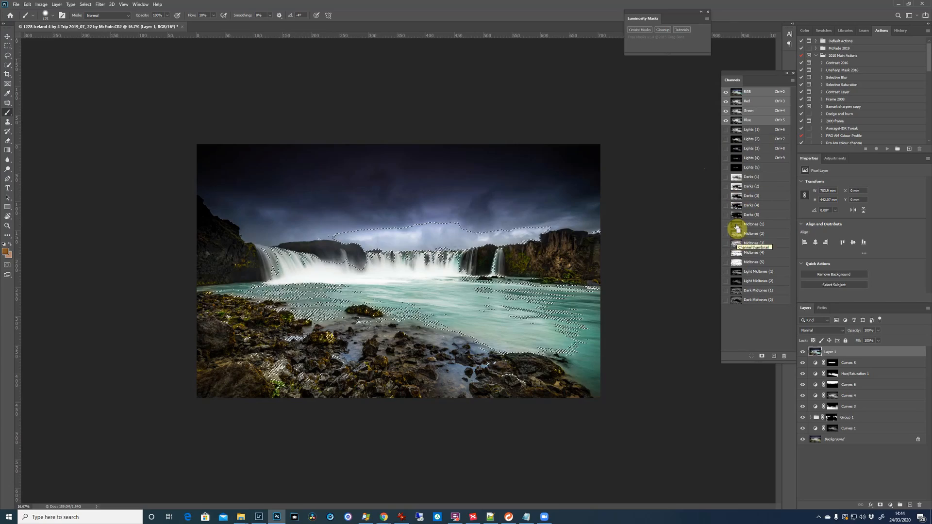
pyautogui.keyDown('ctrl'); pyautogui.click(737, 253); pyautogui.keyUp('ctrl')
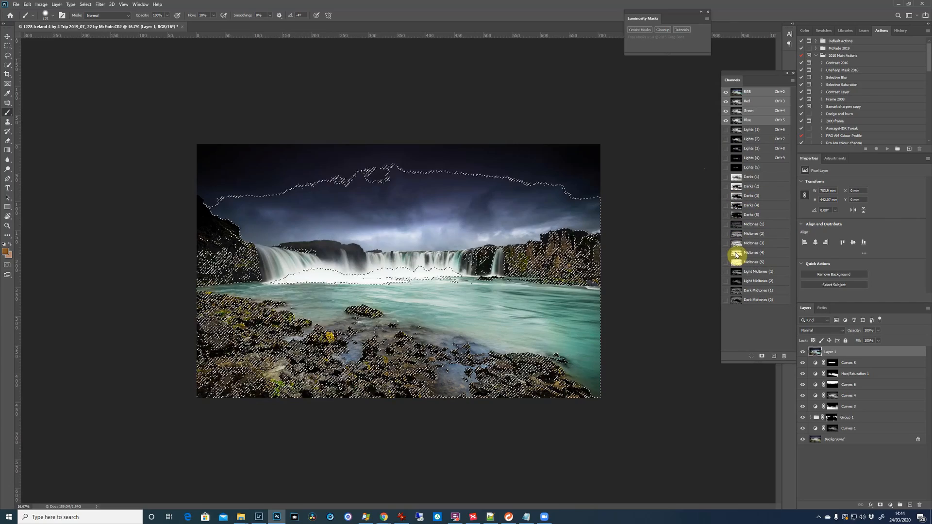
pyautogui.keyDown('ctrl'); pyautogui.click(736, 245); pyautogui.keyUp('ctrl')
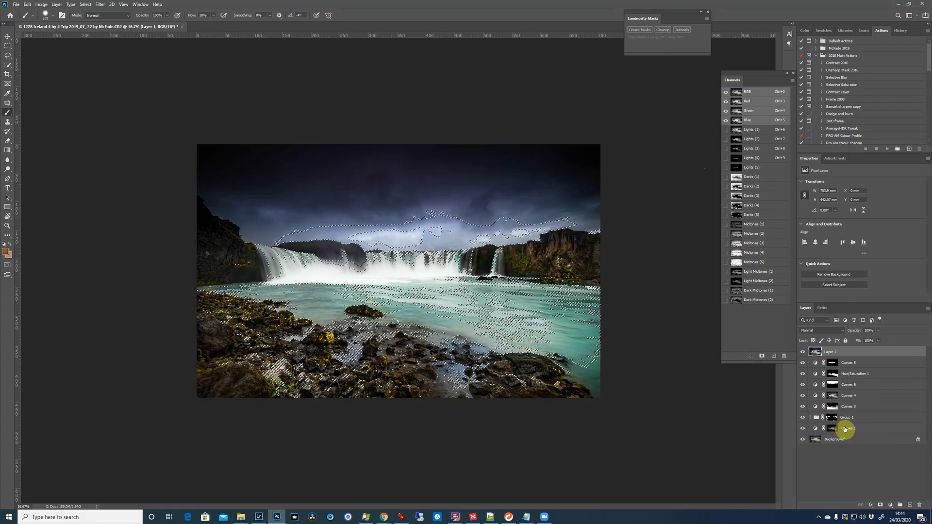
pyautogui.click(889, 507)
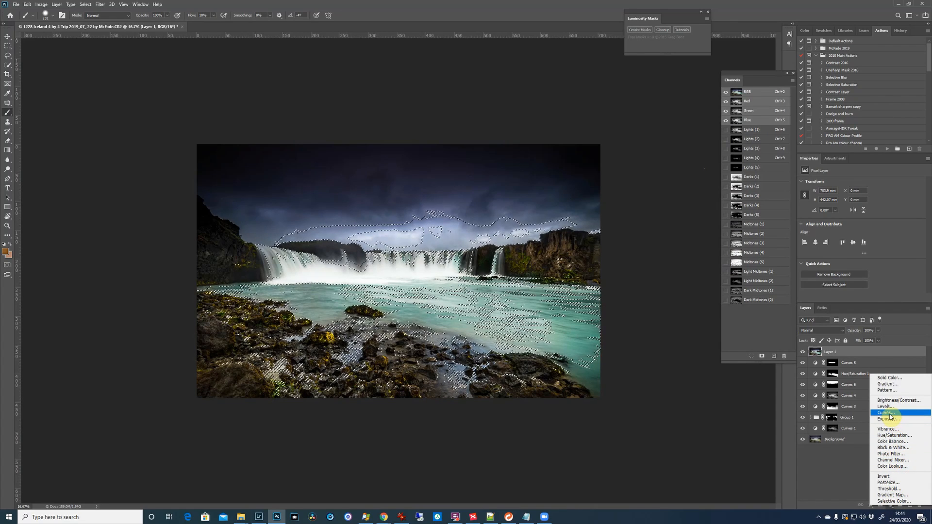
pyautogui.click(886, 413)
pyautogui.moveTo(864, 253)
pyautogui.mouseDown()
pyautogui.moveTo(880, 273)
pyautogui.moveTo(873, 260)
pyautogui.mouseUp()
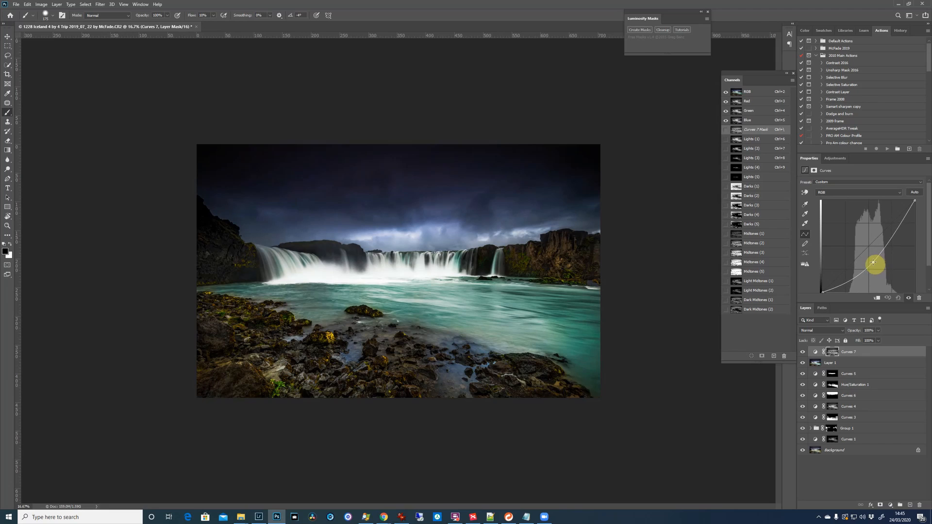
pyautogui.moveTo(872, 262); pyautogui.dragTo(856, 275)
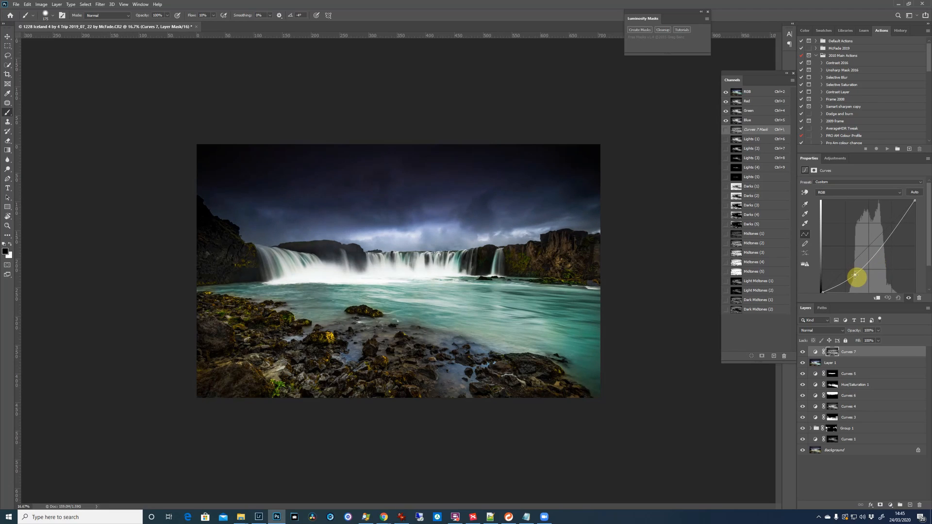
pyautogui.moveTo(890, 229); pyautogui.dragTo(892, 229)
# Toggle the Curves 7 layer repeatedly to compare its darkening effect, leaving it visible.
pyautogui.click(802, 352)
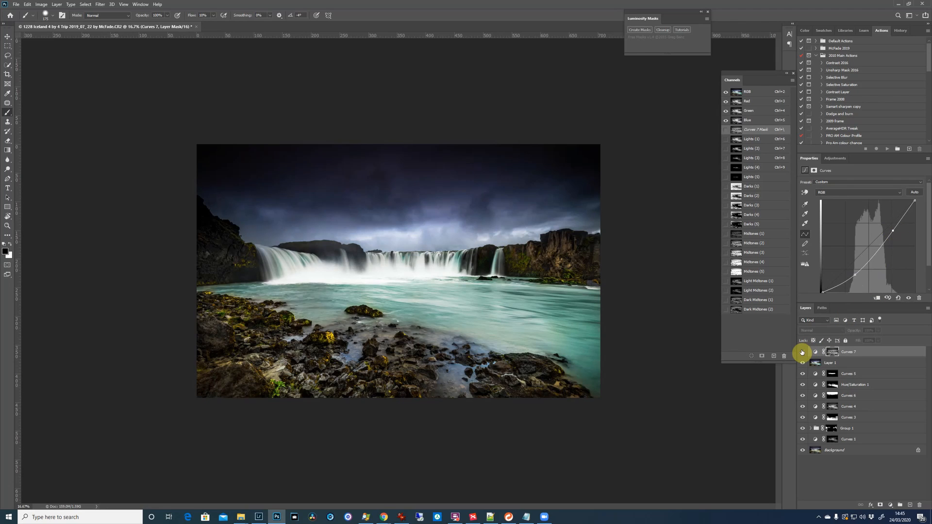
pyautogui.click(802, 352)
pyautogui.click(802, 352)
pyautogui.click(802, 352)
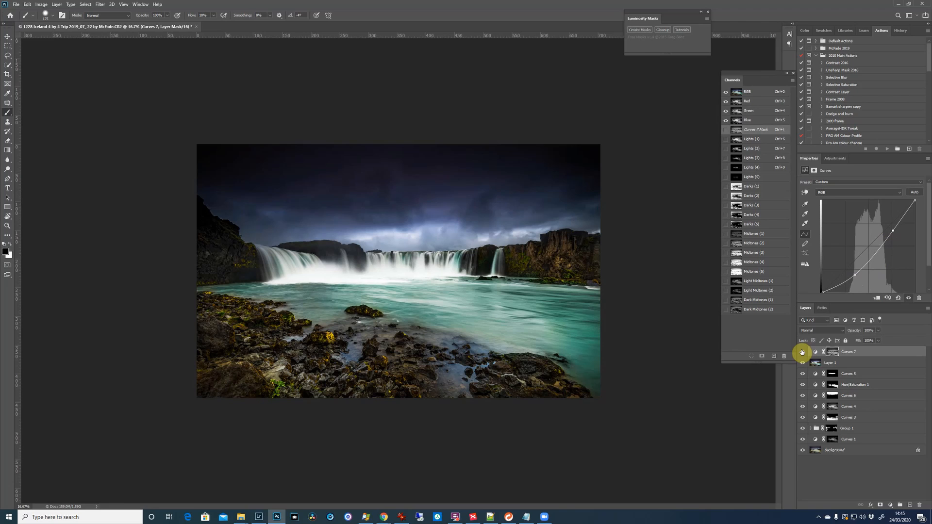
pyautogui.click(804, 353)
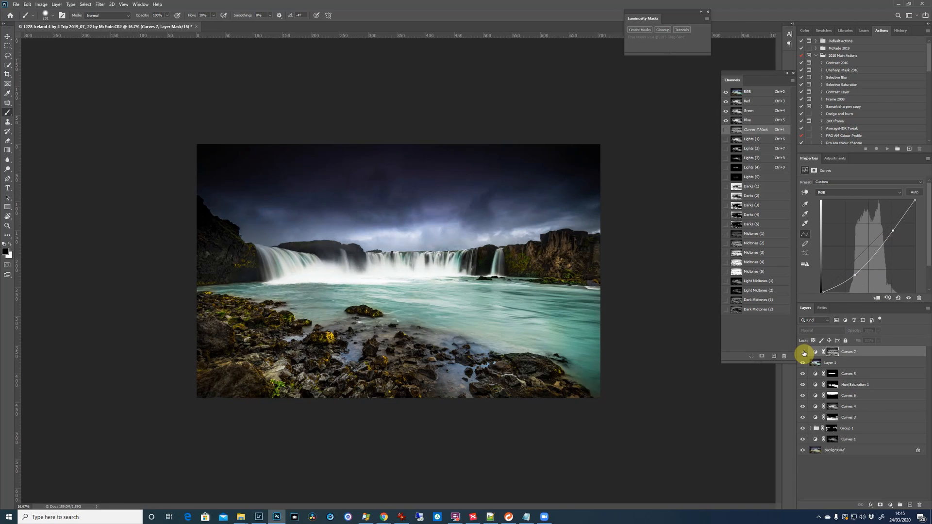
pyautogui.click(803, 353)
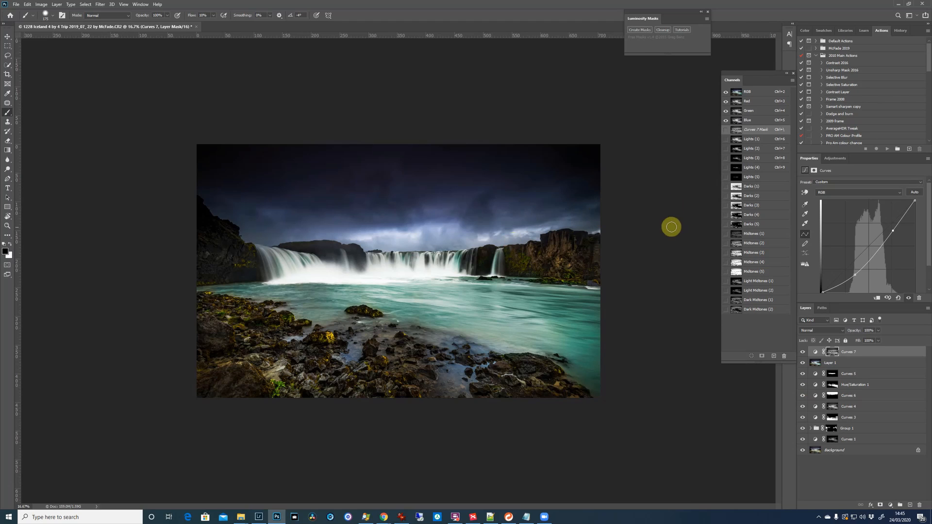
pyautogui.click(802, 353)
pyautogui.click(803, 352)
pyautogui.click(803, 353)
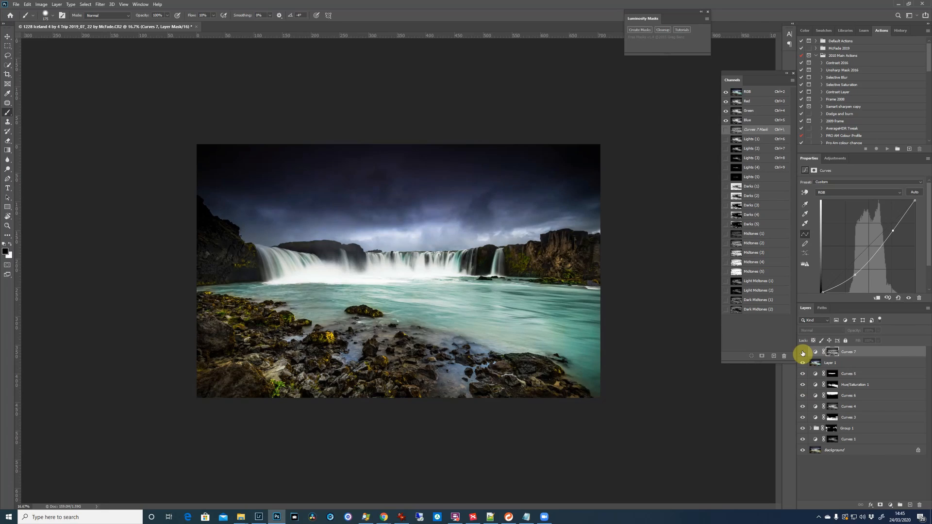
pyautogui.click(803, 353)
pyautogui.click(802, 353)
pyautogui.click(803, 353)
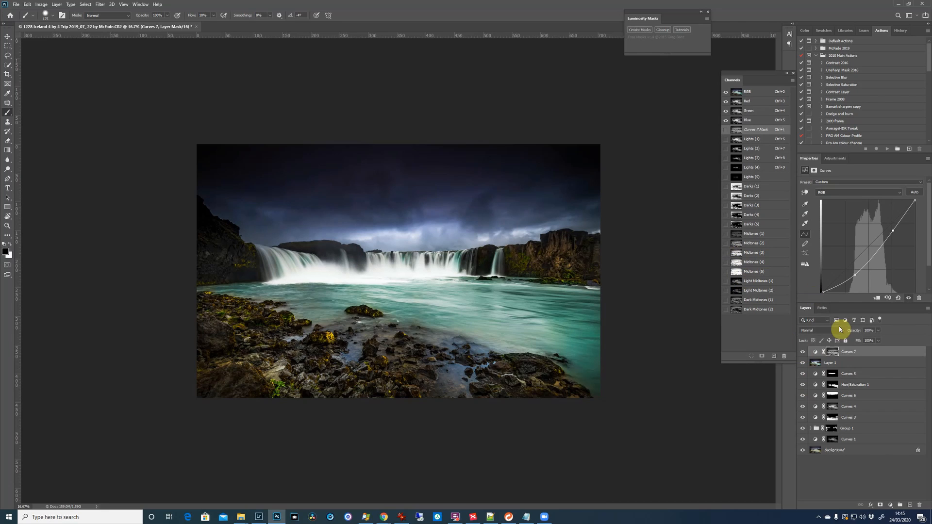
# Place the Curves 7 layer in a new group and give the group a black mask.
pyautogui.click(832, 352)
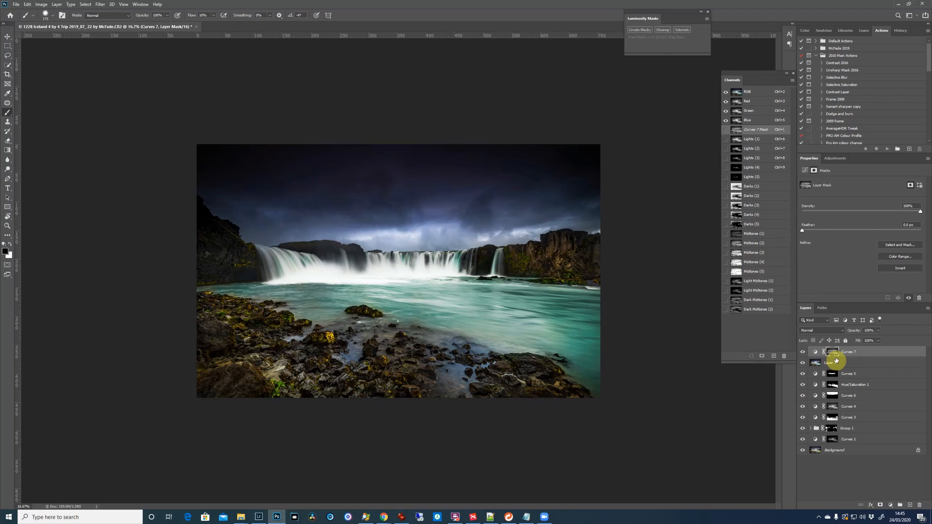
pyautogui.hotkey('ctrl', 'g')
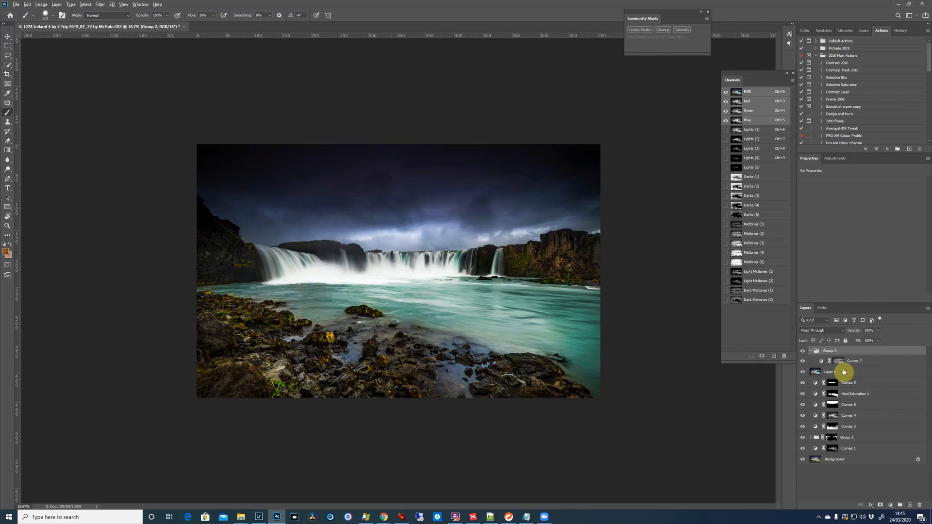
pyautogui.keyDown('alt'); pyautogui.click(880, 505); pyautogui.keyUp('alt')
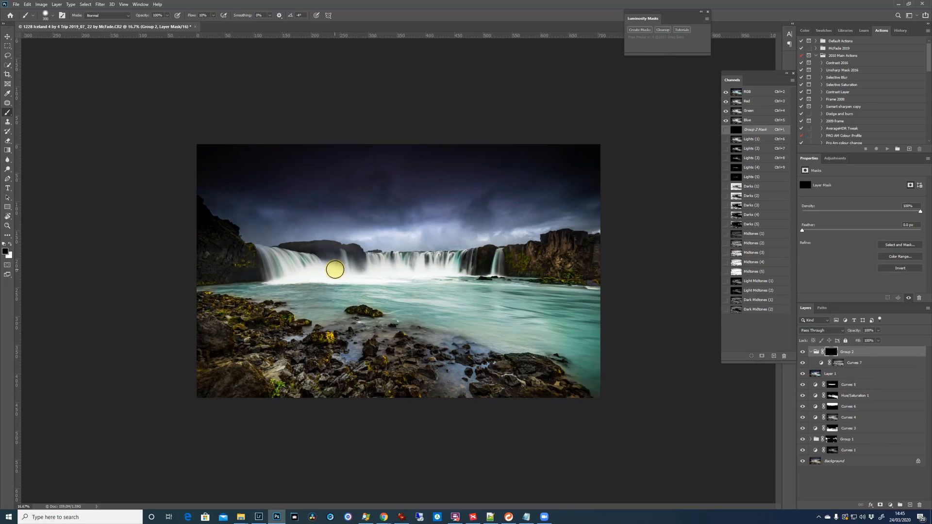
# Paint white over the river on Group 2's mask with an enlarged soft brush to reveal the midtone darkening.
pyautogui.press(']')
pyautogui.press(']')
pyautogui.press(']')
pyautogui.press(']')
pyautogui.press(']')
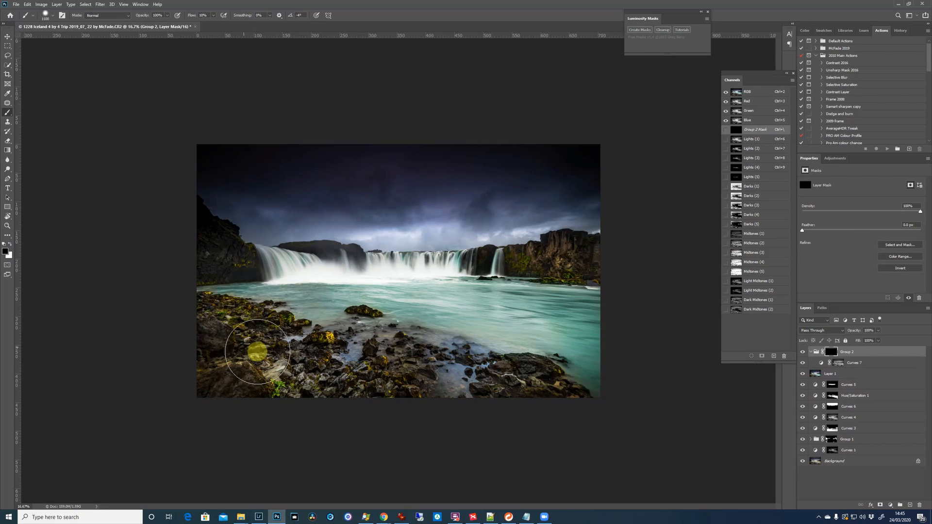
pyautogui.moveTo(221, 326)
pyautogui.mouseDown()
pyautogui.moveTo(242, 374)
pyautogui.moveTo(250, 341)
pyautogui.moveTo(256, 394)
pyautogui.moveTo(244, 367)
pyautogui.moveTo(247, 319)
pyautogui.moveTo(319, 346)
pyautogui.moveTo(329, 380)
pyautogui.moveTo(373, 351)
pyautogui.moveTo(372, 401)
pyautogui.moveTo(417, 401)
pyautogui.moveTo(476, 378)
pyautogui.moveTo(465, 389)
pyautogui.moveTo(556, 384)
pyautogui.moveTo(538, 404)
pyautogui.moveTo(514, 385)
pyautogui.moveTo(556, 396)
pyautogui.moveTo(556, 317)
pyautogui.moveTo(533, 335)
pyautogui.moveTo(487, 314)
pyautogui.moveTo(456, 320)
pyautogui.moveTo(399, 290)
pyautogui.moveTo(264, 267)
pyautogui.moveTo(251, 288)
pyautogui.moveTo(311, 263)
pyautogui.moveTo(349, 282)
pyautogui.moveTo(459, 276)
pyautogui.moveTo(478, 287)
pyautogui.moveTo(363, 305)
pyautogui.moveTo(552, 323)
pyautogui.moveTo(574, 330)
pyautogui.moveTo(567, 366)
pyautogui.moveTo(582, 337)
pyautogui.moveTo(555, 309)
pyautogui.moveTo(295, 273)
pyautogui.moveTo(553, 304)
pyautogui.mouseUp()
pyautogui.press('x')
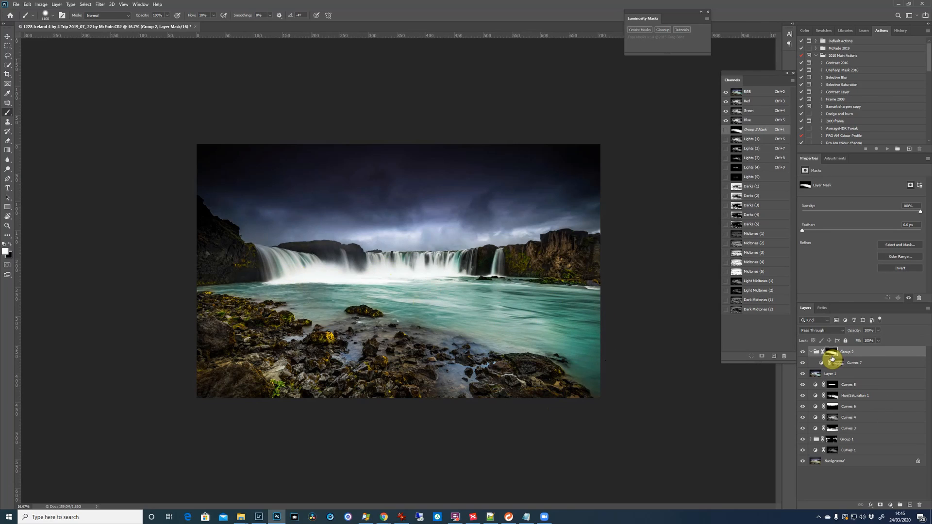
# Fine-tune the two points of the Curves 7 curve, reshaping its highlight and shadow ends slightly.
pyautogui.click(822, 363)
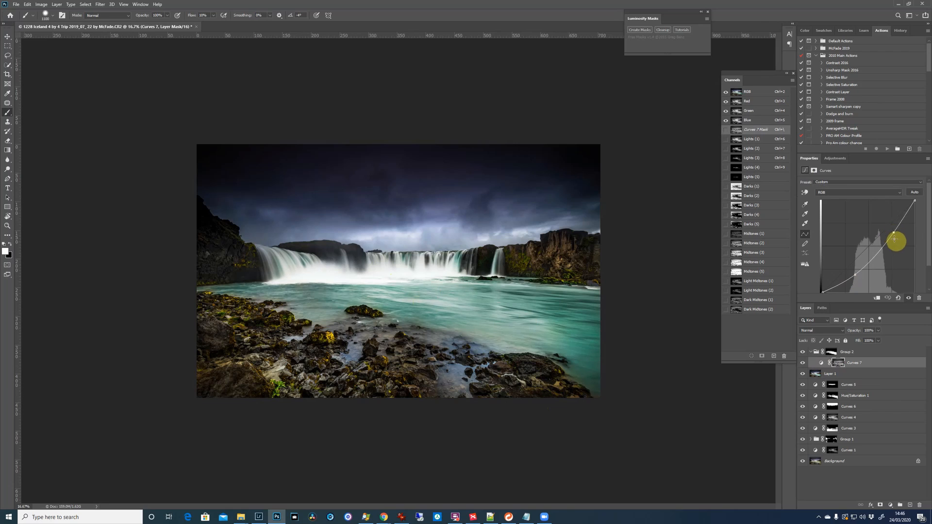
pyautogui.moveTo(894, 239); pyautogui.dragTo(896, 238)
pyautogui.moveTo(855, 275); pyautogui.dragTo(853, 276)
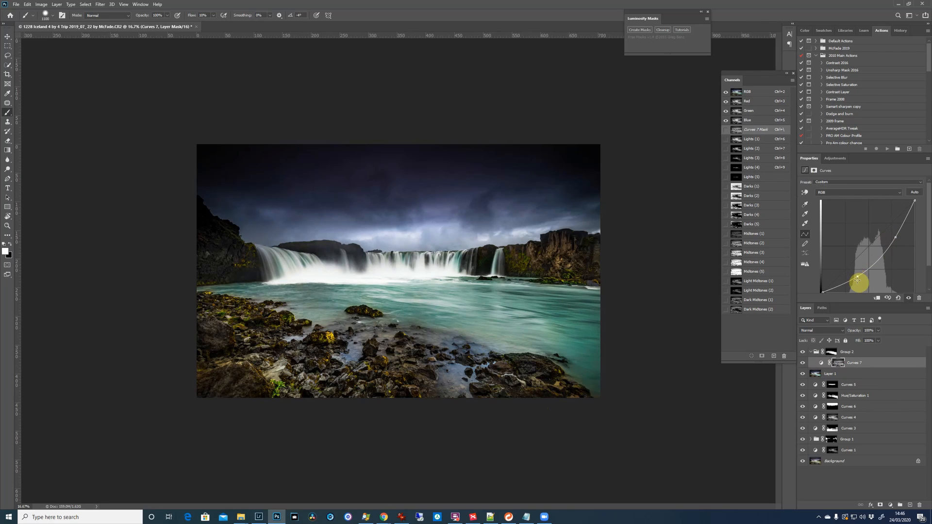
# Add more white over the river on Group 2's mask, and paint black along the water's edge beneath the waterfalls.
pyautogui.click(831, 352)
pyautogui.moveTo(269, 274)
pyautogui.mouseDown()
pyautogui.moveTo(277, 266)
pyautogui.moveTo(512, 266)
pyautogui.moveTo(593, 331)
pyautogui.moveTo(502, 318)
pyautogui.mouseUp()
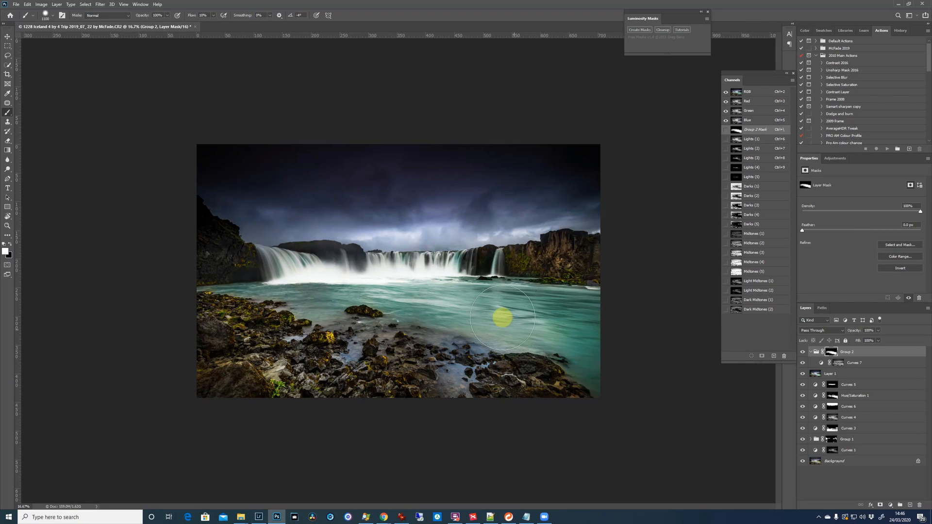
pyautogui.press('x')
pyautogui.moveTo(530, 270)
pyautogui.mouseDown()
pyautogui.moveTo(549, 271)
pyautogui.moveTo(235, 316)
pyautogui.moveTo(274, 294)
pyautogui.mouseUp()
# Refine Group 2's mask with a smaller brush, painting black over the rocks below the right-hand cliff and white along the adjacent water.
pyautogui.hotkey('ctrl', '+')
pyautogui.hotkey('ctrl', '+')
pyautogui.hotkey('ctrl', '+')
pyautogui.press('[')
pyautogui.press('[')
pyautogui.press('[')
pyautogui.press('[')
pyautogui.press('[')
pyautogui.press('[')
pyautogui.press('[')
pyautogui.press('[')
pyautogui.press('[')
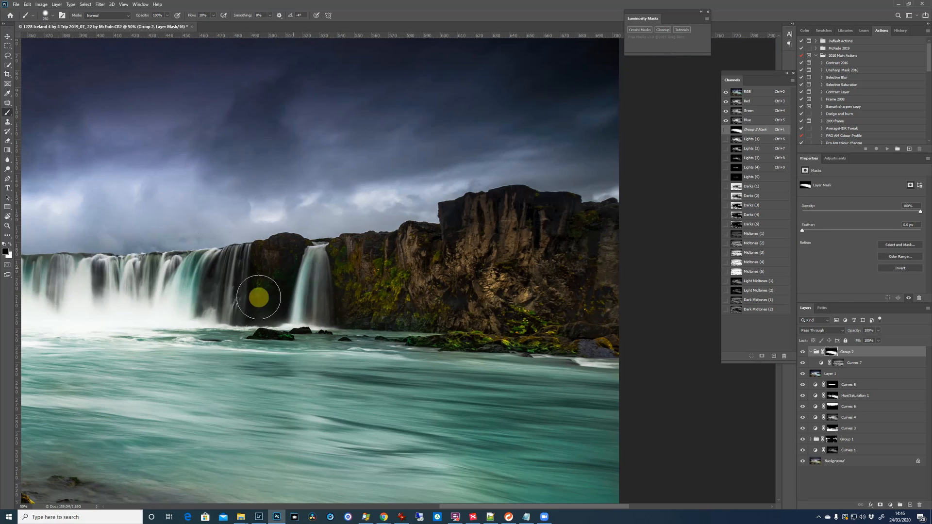
pyautogui.moveTo(480, 339)
pyautogui.mouseDown()
pyautogui.moveTo(430, 348)
pyautogui.moveTo(449, 388)
pyautogui.moveTo(461, 388)
pyautogui.mouseUp()
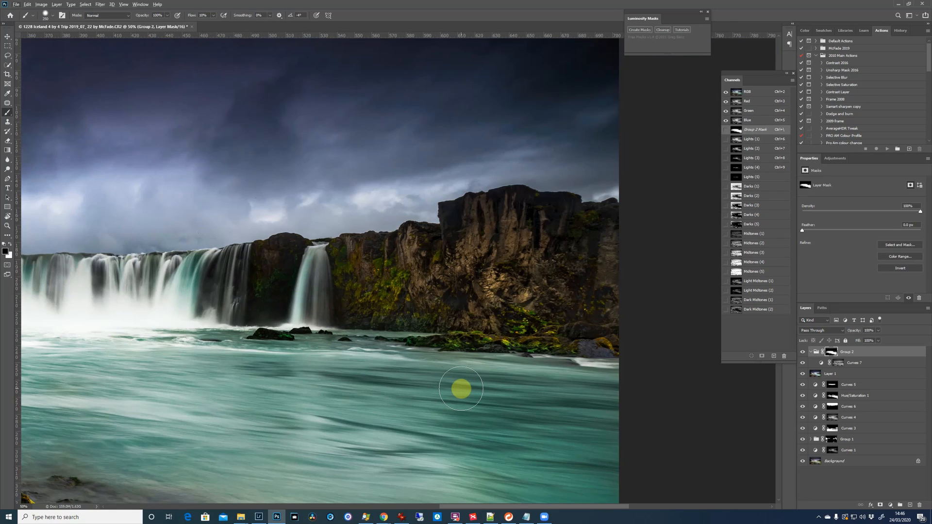
pyautogui.press('x')
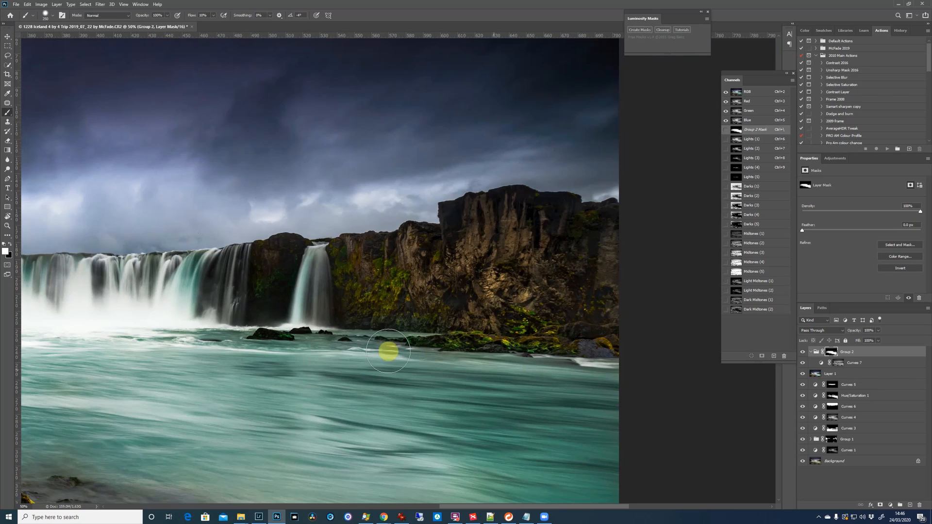
pyautogui.moveTo(389, 351)
pyautogui.mouseDown()
pyautogui.moveTo(363, 339)
pyautogui.moveTo(156, 336)
pyautogui.moveTo(408, 362)
pyautogui.moveTo(624, 348)
pyautogui.mouseUp()
pyautogui.press('x')
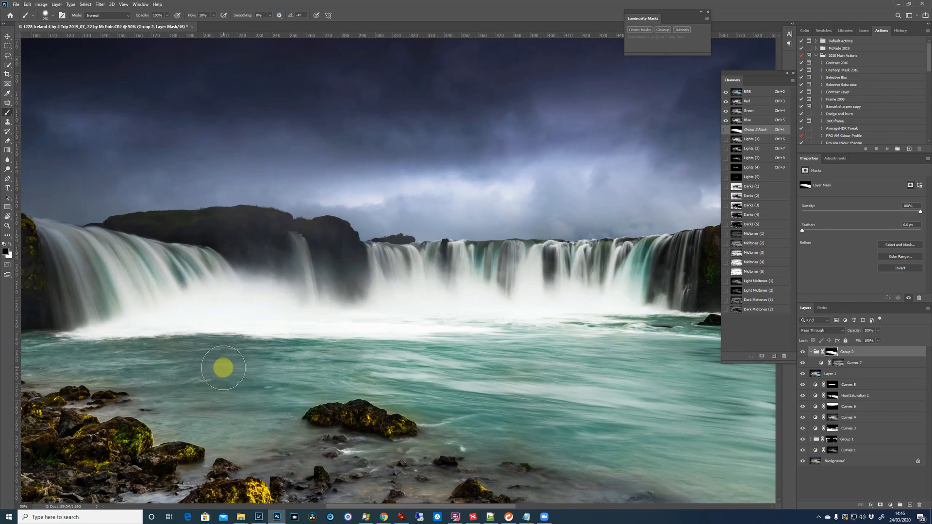
# Touch up Group 2's mask with black over the water below the left waterfall and white across the base of the central falls.
pyautogui.moveTo(109, 363)
pyautogui.mouseDown()
pyautogui.moveTo(48, 370)
pyautogui.moveTo(31, 355)
pyautogui.moveTo(57, 321)
pyautogui.moveTo(42, 329)
pyautogui.moveTo(123, 360)
pyautogui.moveTo(203, 325)
pyautogui.moveTo(211, 382)
pyautogui.moveTo(277, 347)
pyautogui.moveTo(277, 408)
pyautogui.moveTo(268, 340)
pyautogui.moveTo(247, 453)
pyautogui.moveTo(173, 388)
pyautogui.moveTo(155, 355)
pyautogui.moveTo(61, 360)
pyautogui.moveTo(28, 351)
pyautogui.moveTo(52, 338)
pyautogui.moveTo(45, 361)
pyautogui.moveTo(59, 336)
pyautogui.moveTo(94, 336)
pyautogui.moveTo(103, 368)
pyautogui.moveTo(149, 374)
pyautogui.moveTo(206, 421)
pyautogui.moveTo(250, 431)
pyautogui.moveTo(274, 449)
pyautogui.moveTo(228, 453)
pyautogui.moveTo(208, 448)
pyautogui.moveTo(196, 402)
pyautogui.moveTo(381, 364)
pyautogui.moveTo(441, 370)
pyautogui.moveTo(506, 433)
pyautogui.moveTo(572, 444)
pyautogui.moveTo(473, 344)
pyautogui.mouseUp()
pyautogui.press('x')
pyautogui.moveTo(414, 300)
pyautogui.mouseDown()
pyautogui.moveTo(100, 316)
pyautogui.moveTo(78, 285)
pyautogui.moveTo(118, 263)
pyautogui.moveTo(135, 281)
pyautogui.moveTo(342, 267)
pyautogui.moveTo(465, 283)
pyautogui.moveTo(708, 273)
pyautogui.moveTo(590, 275)
pyautogui.moveTo(627, 259)
pyautogui.moveTo(669, 263)
pyautogui.moveTo(651, 273)
pyautogui.mouseUp()
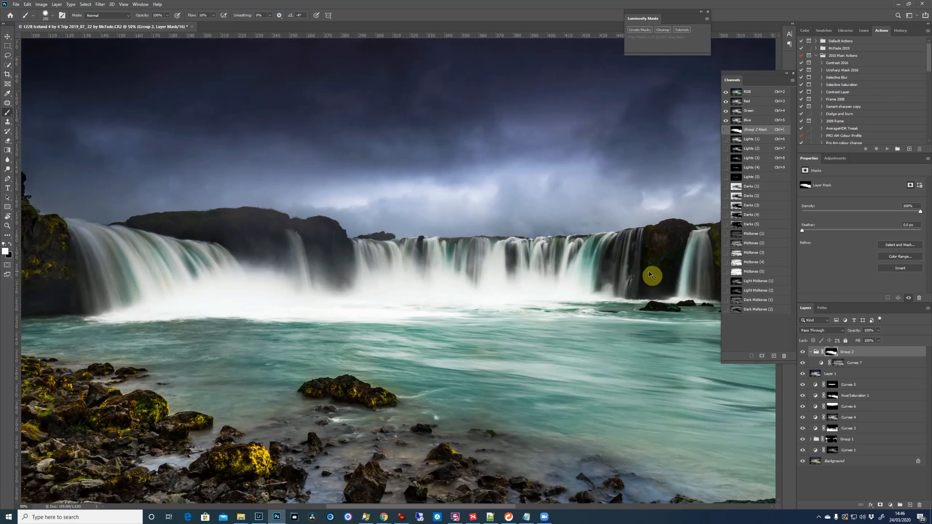
# Delete the stamped Layer 1 from between Group 2 and Curves 5.
pyautogui.hotkey('ctrl', '0')
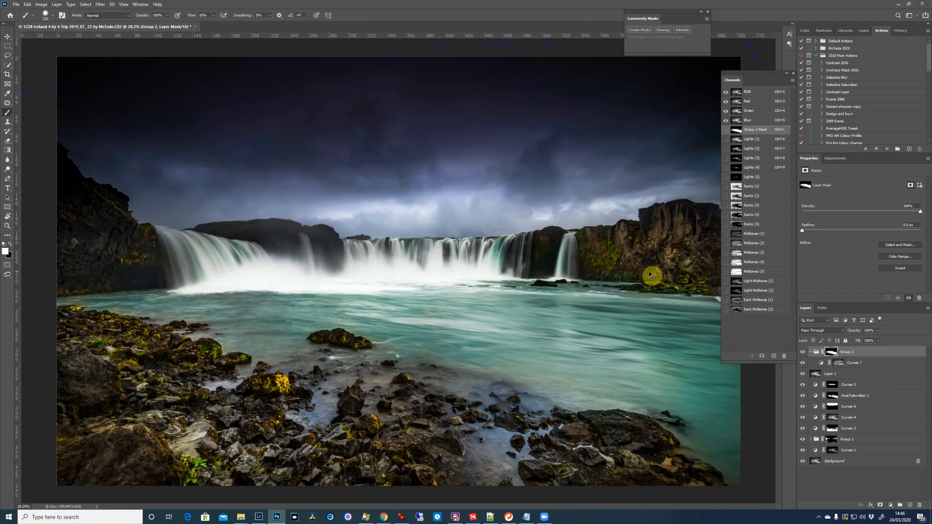
pyautogui.hotkey('ctrl', '-')
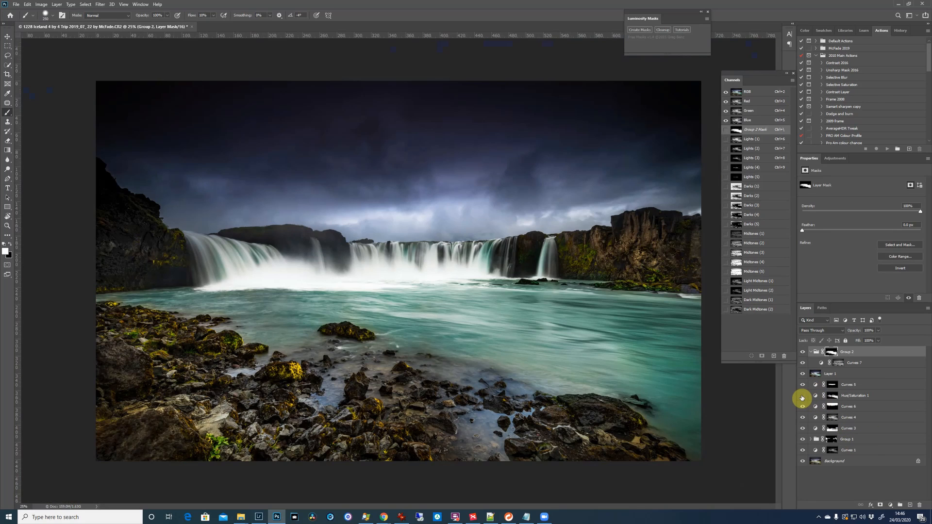
pyautogui.click(886, 373)
pyautogui.moveTo(905, 380); pyautogui.dragTo(919, 505)
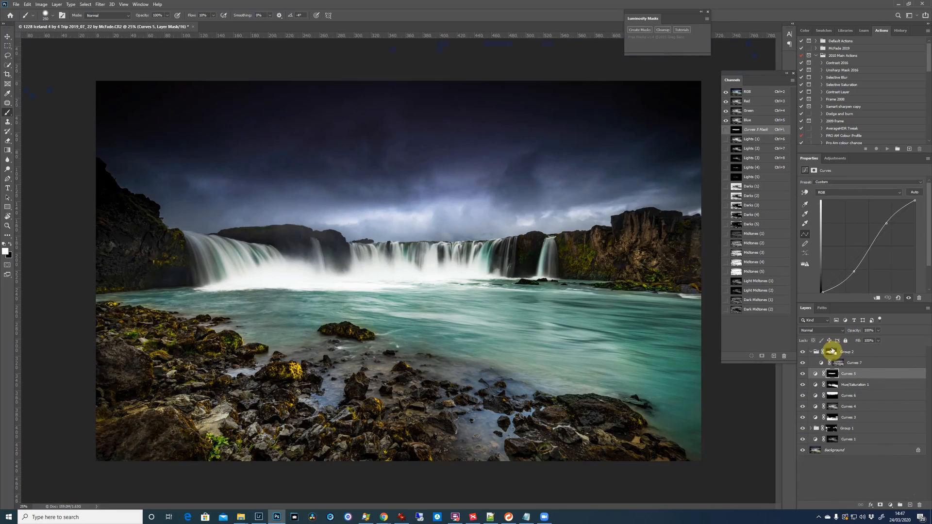
# Compare the water with and without the Hue/Saturation 1 layer, and set that layer's saturation to -34.
pyautogui.click(802, 390)
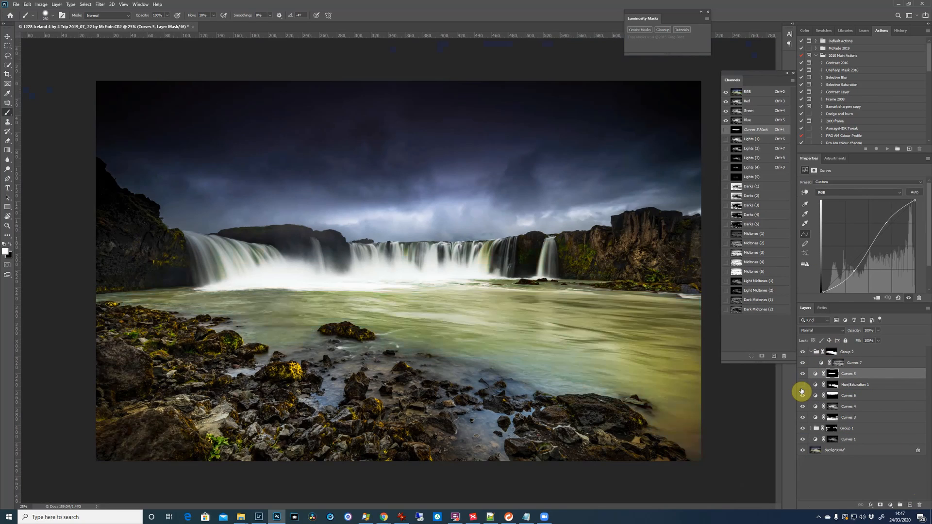
pyautogui.click(802, 391)
pyautogui.click(802, 391)
pyautogui.click(802, 391)
pyautogui.click(816, 384)
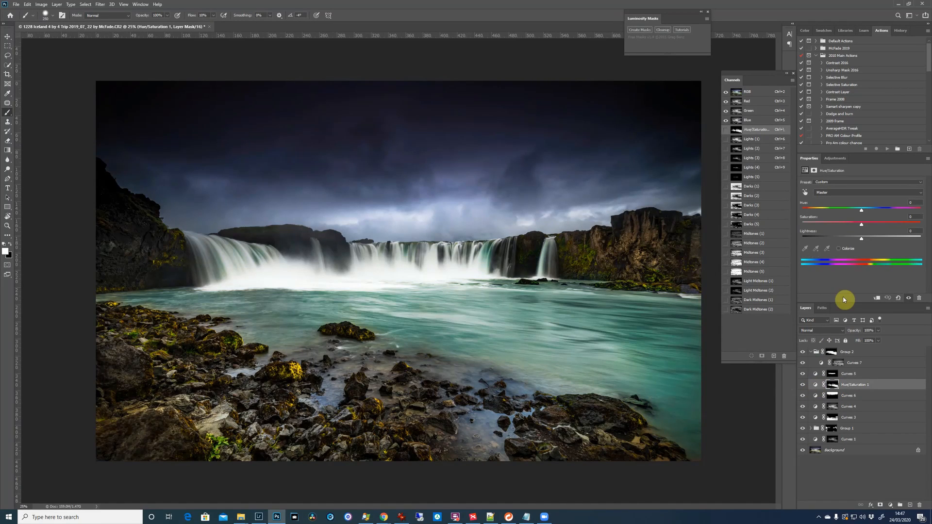
pyautogui.moveTo(862, 225); pyautogui.dragTo(840, 235)
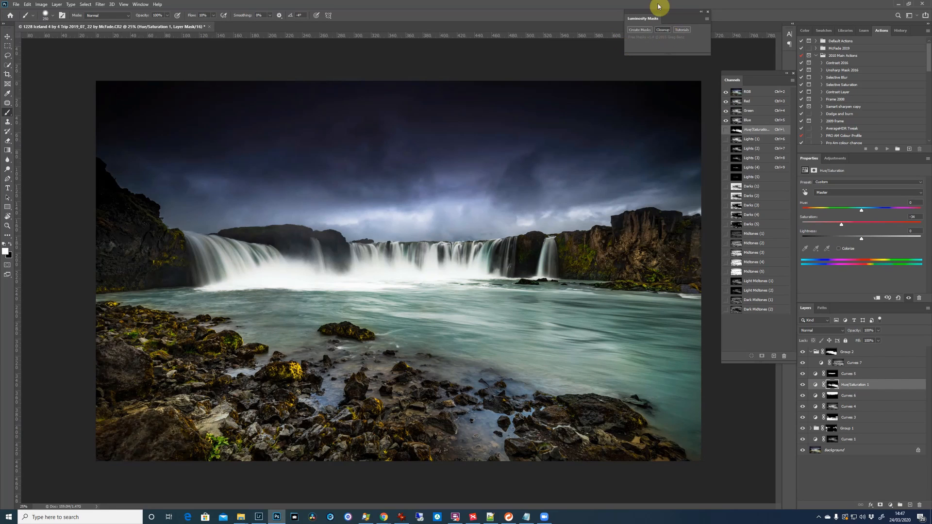
# Delete the generated luminosity mask channels and stamp all visible layers into a new layer above Group 2.
pyautogui.click(664, 30)
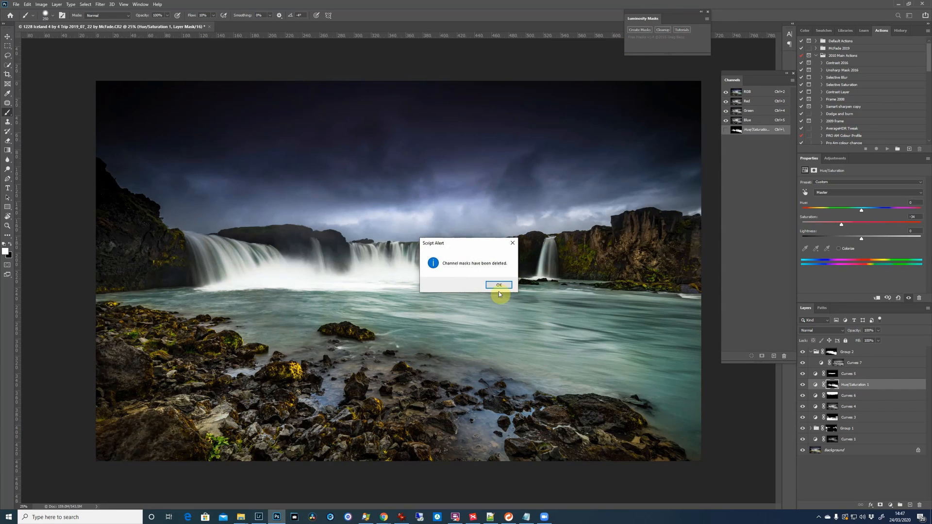
pyautogui.click(500, 285)
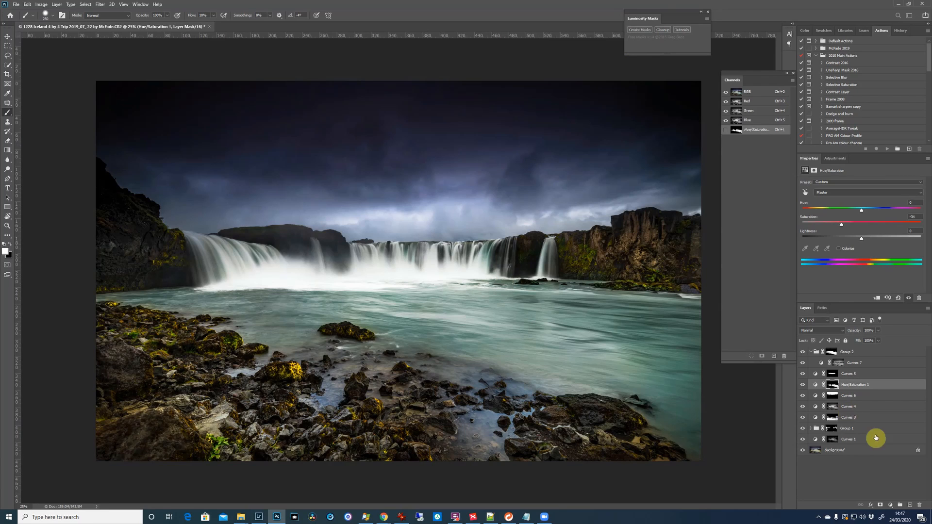
pyautogui.click(857, 358)
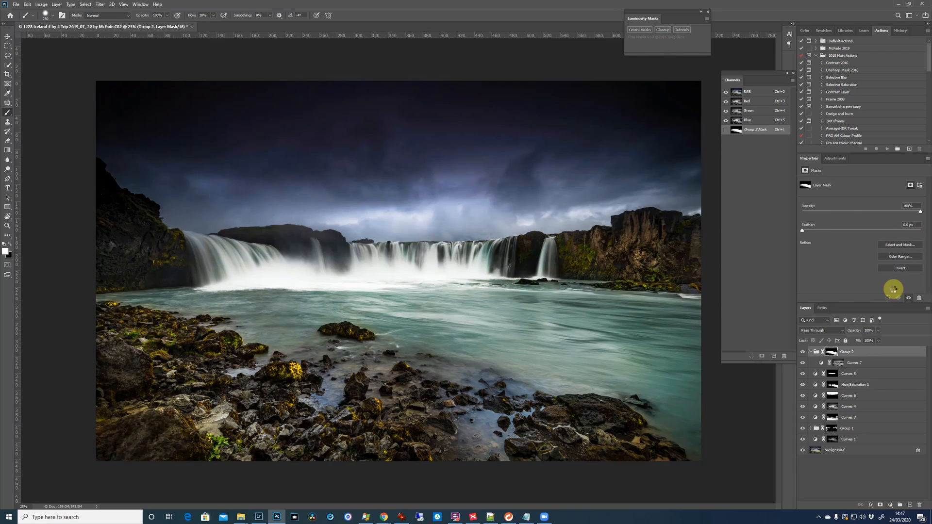
pyautogui.hotkey('ctrl', 'shift', 'alt', 'e')
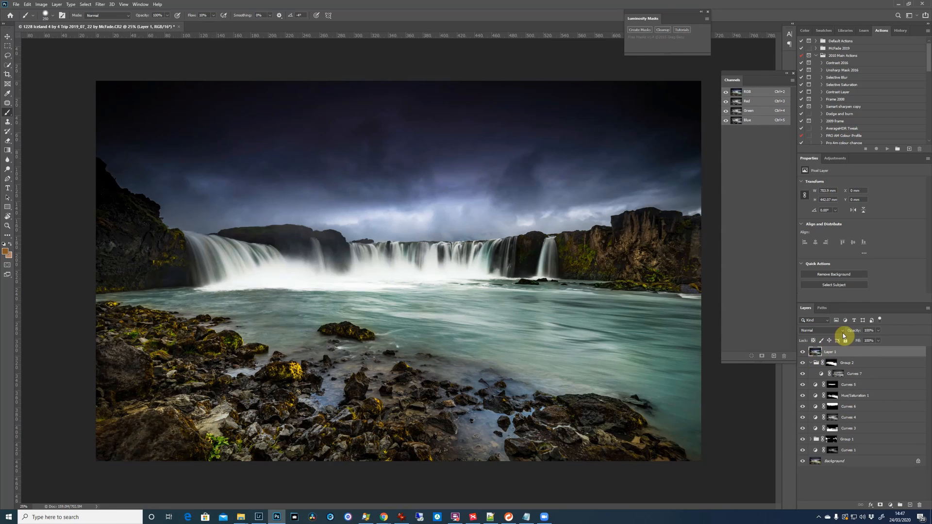
# Set the stamped layer's blend mode to Multiply and reduce its opacity to 23%.
pyautogui.click(843, 334)
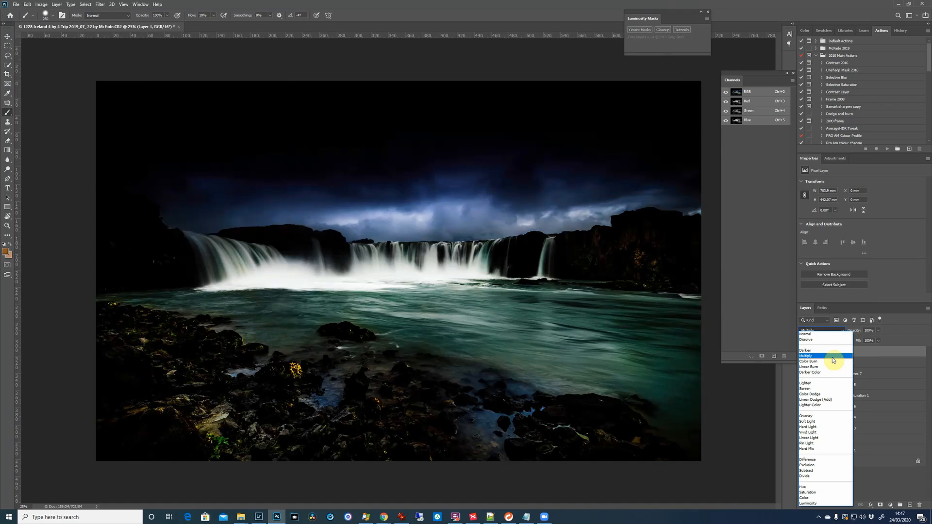
pyautogui.click(833, 359)
pyautogui.click(879, 331)
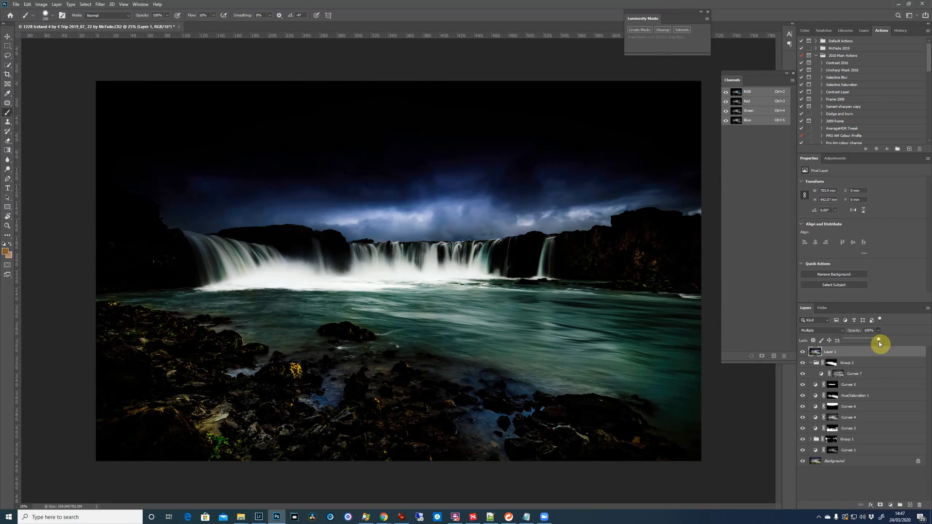
pyautogui.moveTo(879, 340); pyautogui.dragTo(848, 344)
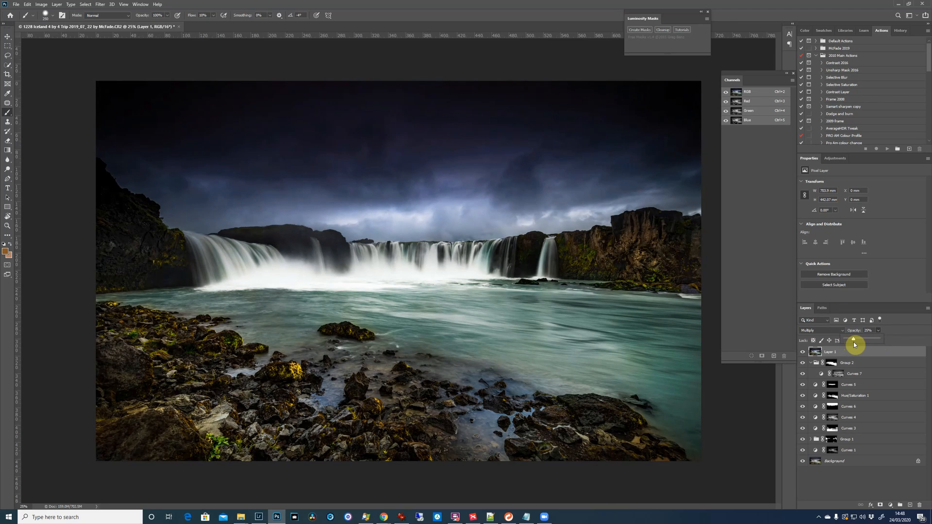
pyautogui.moveTo(855, 345); pyautogui.dragTo(850, 342)
pyautogui.click(736, 343)
# Save the layered photo as an "-Edit.psd" file, close it and return to Lightroom.
pyautogui.hotkey('alt', 'Tab')
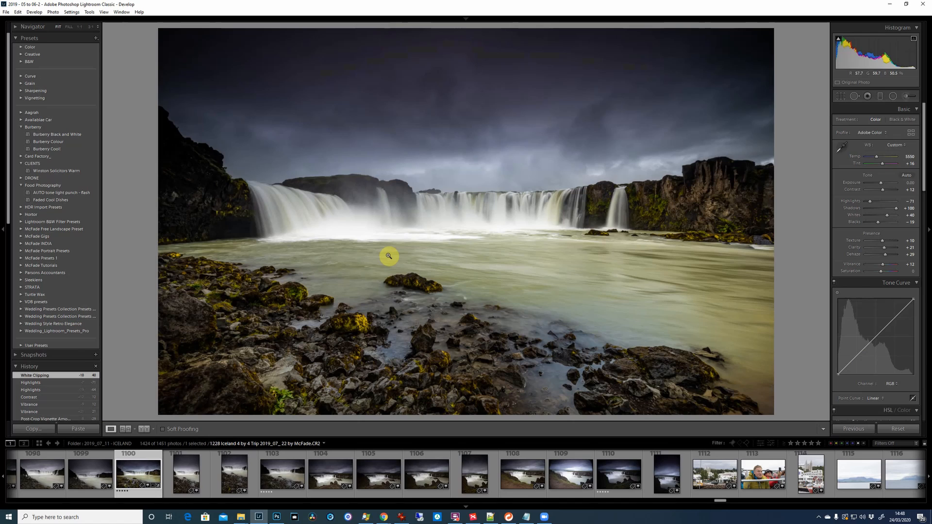
pyautogui.hotkey('alt', 'Tab')
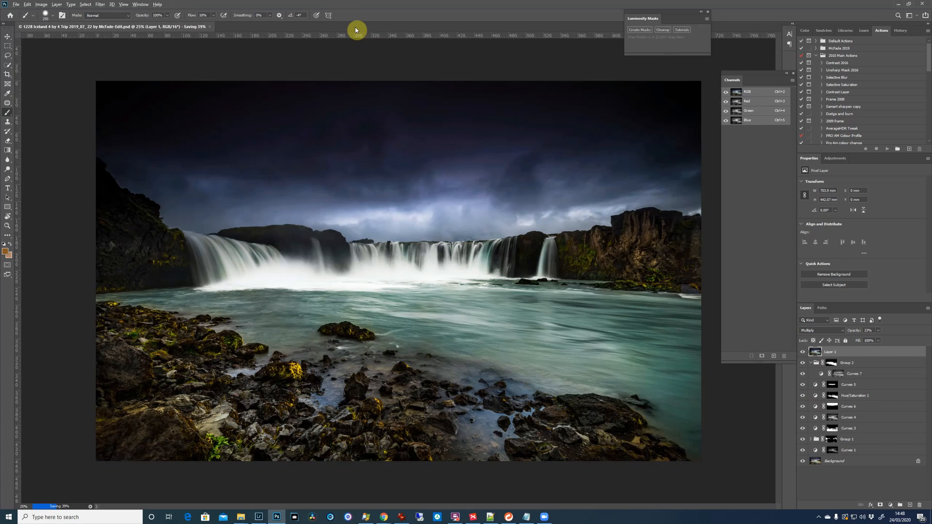
pyautogui.hotkey('alt', 'Tab')
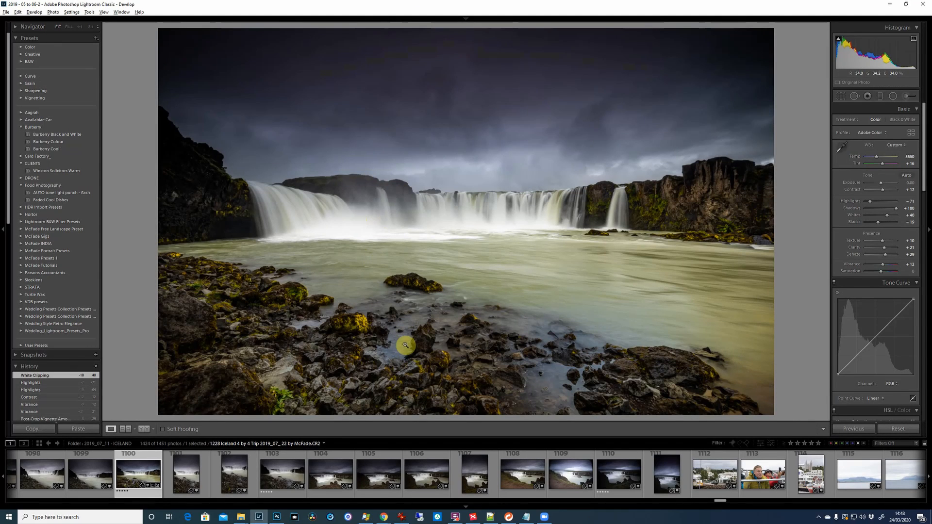
pyautogui.moveTo(384, 519)
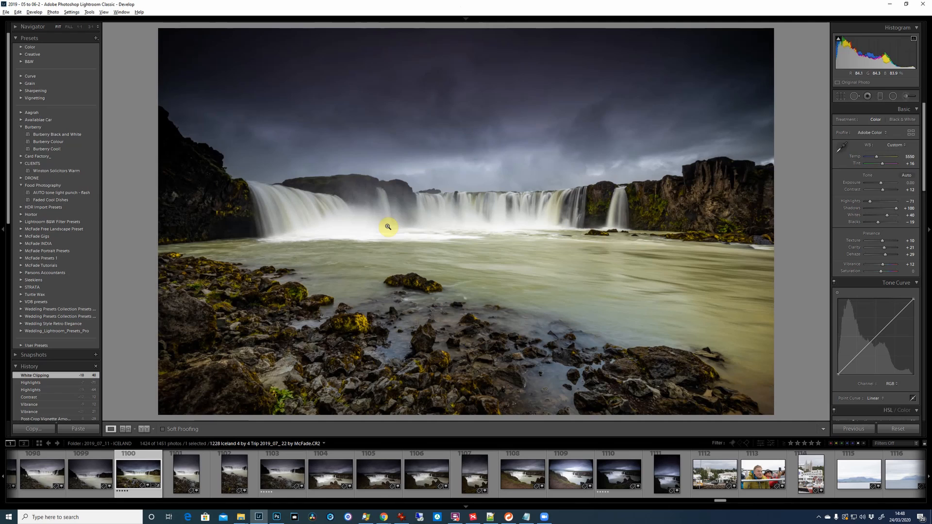
pyautogui.hotkey('alt', 'Tab')
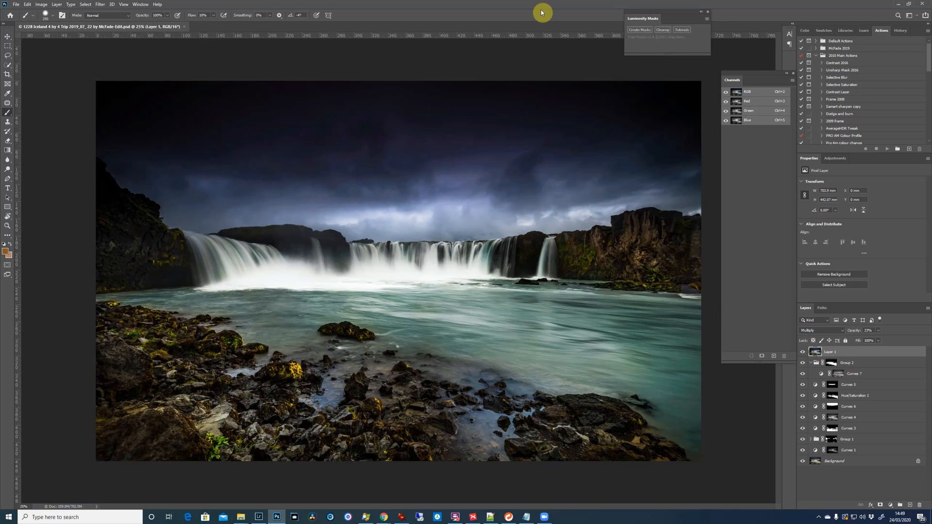
pyautogui.click(185, 27)
pyautogui.hotkey('alt', 'Tab')
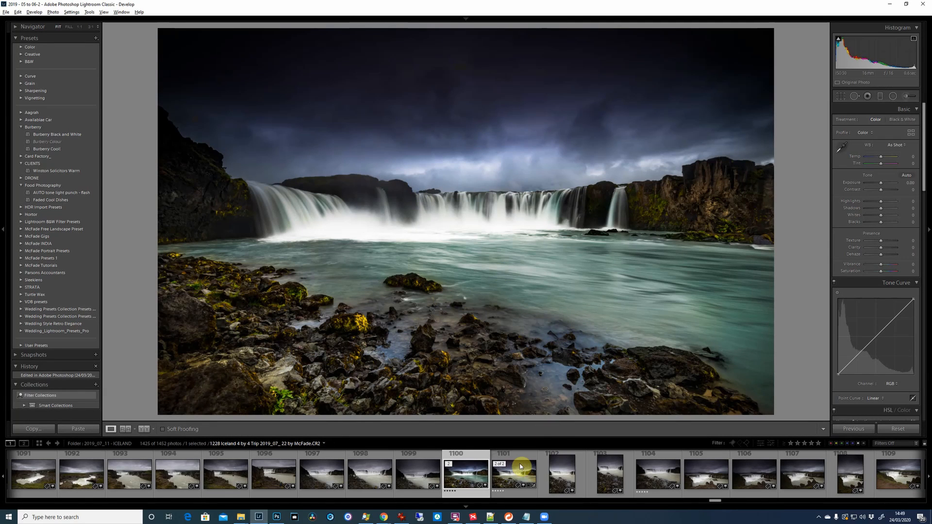
# Compare the original raw photo with the edited PSD, and inspect the waterfalls and foreground rocks of the edit at 1:1.
pyautogui.click(521, 467)
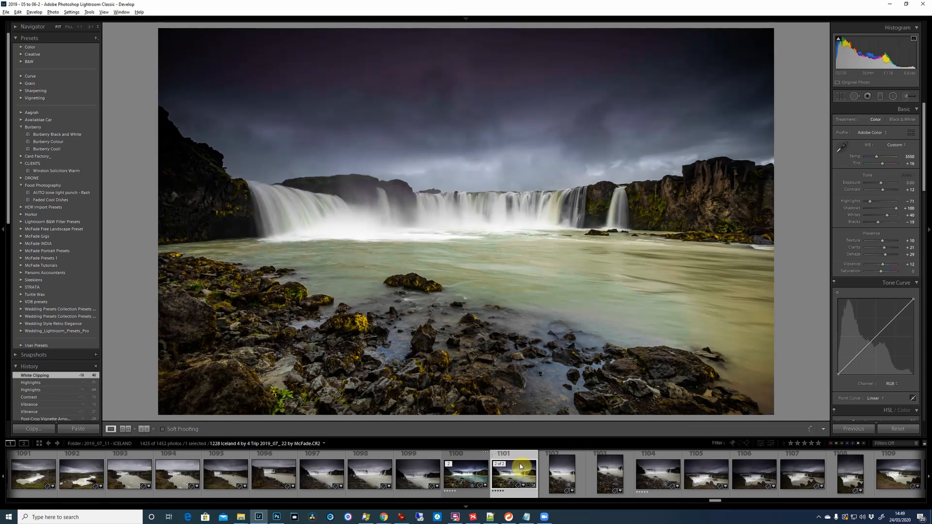
pyautogui.click(471, 475)
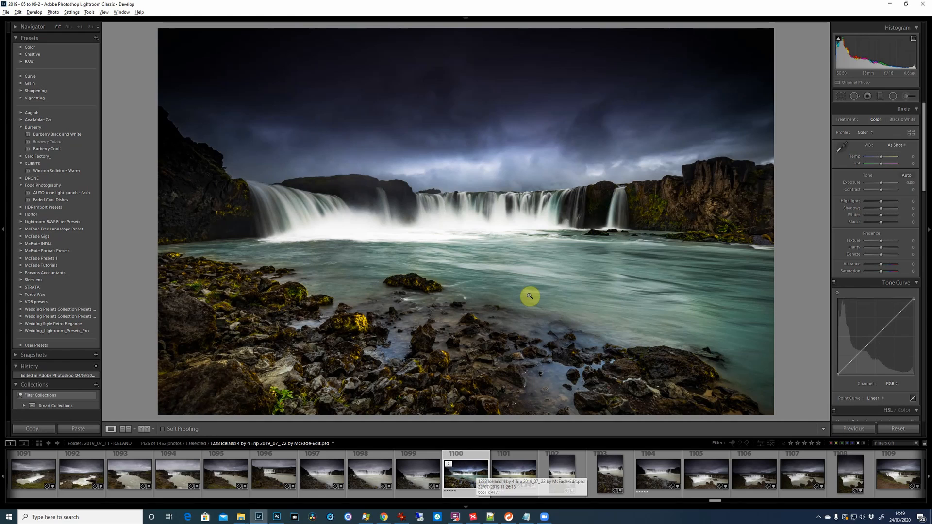
pyautogui.click(564, 201)
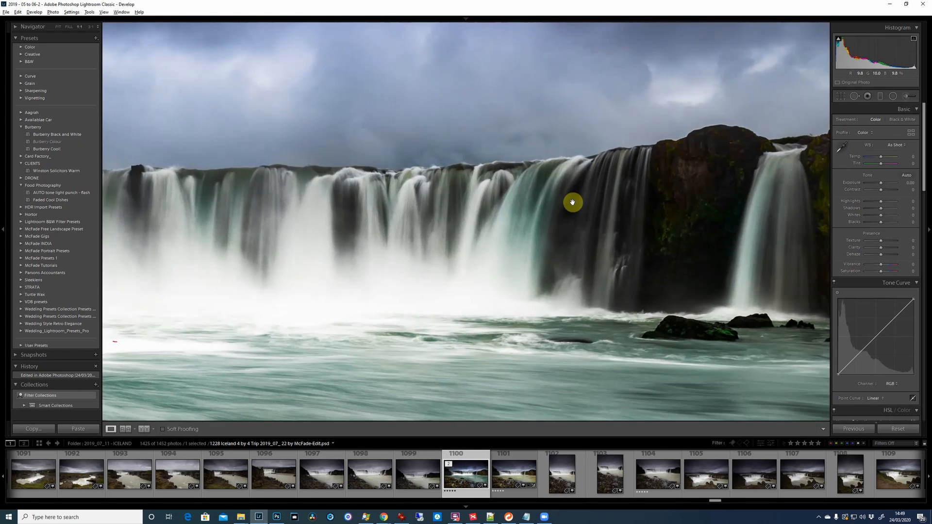
pyautogui.click(572, 231)
pyautogui.click(362, 290)
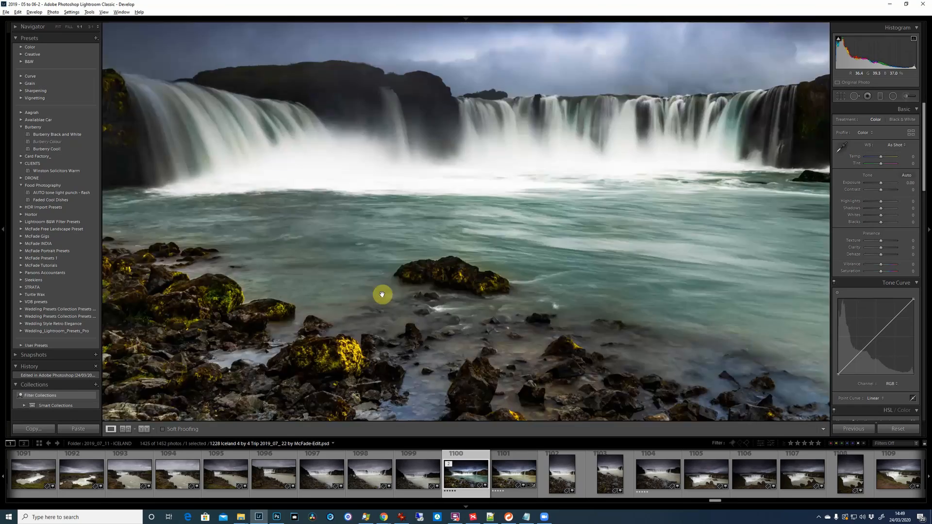
pyautogui.moveTo(462, 331); pyautogui.dragTo(552, 145)
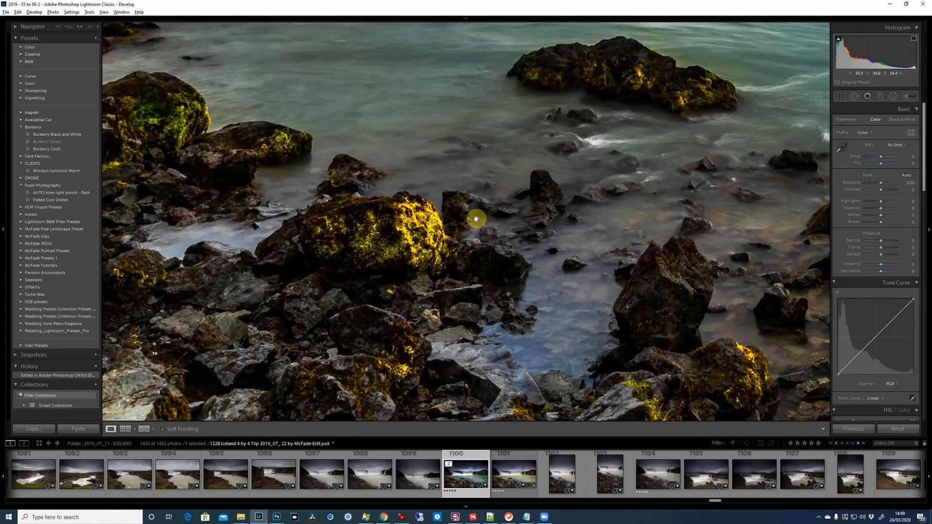
pyautogui.click(582, 250)
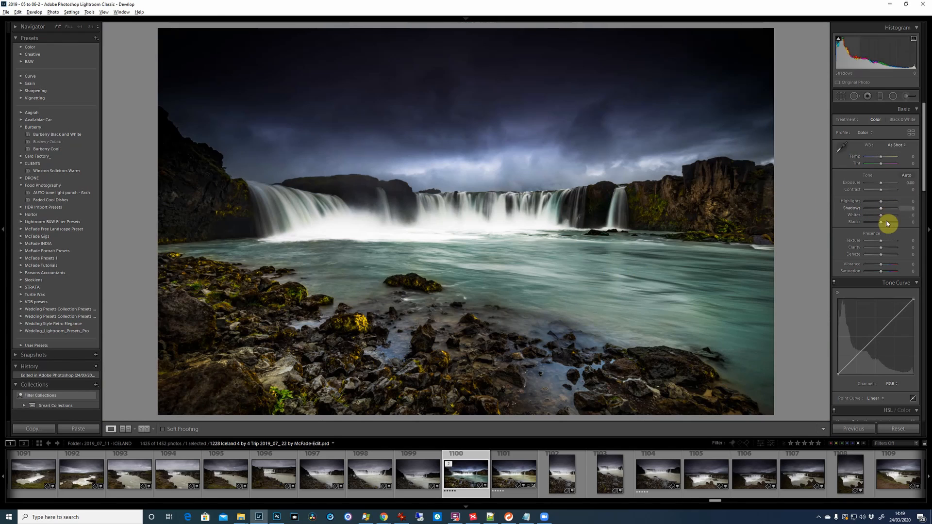
# Adjust the edited photo's Dehaze slightly and add a post-crop vignette with Amount -12, Midpoint 33 and Feather 100.
pyautogui.moveTo(889, 254); pyautogui.dragTo(882, 260)
pyautogui.scroll(-10, 882, 260)
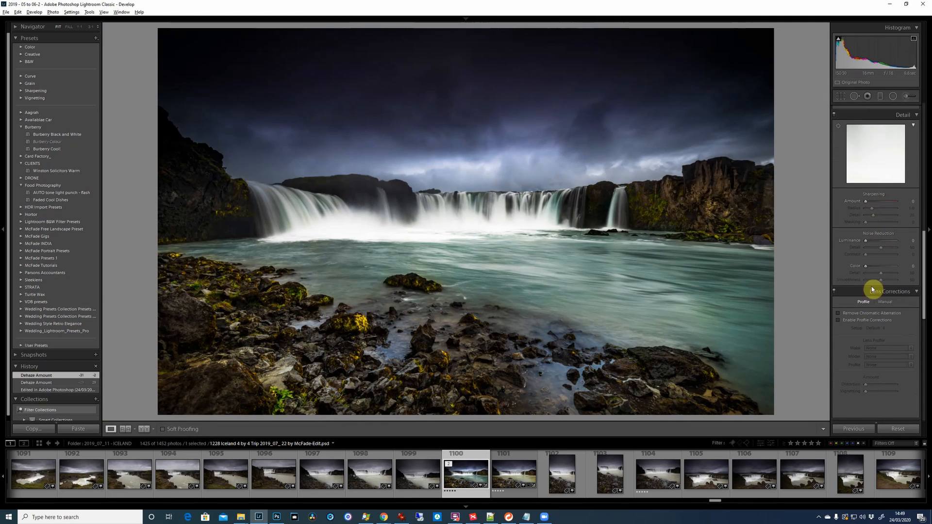
pyautogui.scroll(-6, 843, 322)
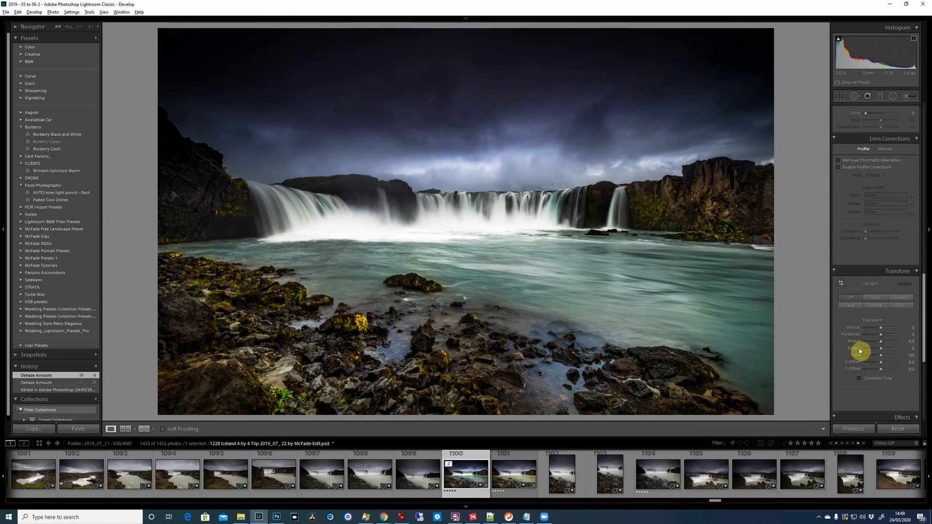
pyautogui.moveTo(880, 292)
pyautogui.mouseDown()
pyautogui.moveTo(911, 312)
pyautogui.moveTo(880, 292)
pyautogui.moveTo(878, 303)
pyautogui.mouseUp()
pyautogui.click(868, 297)
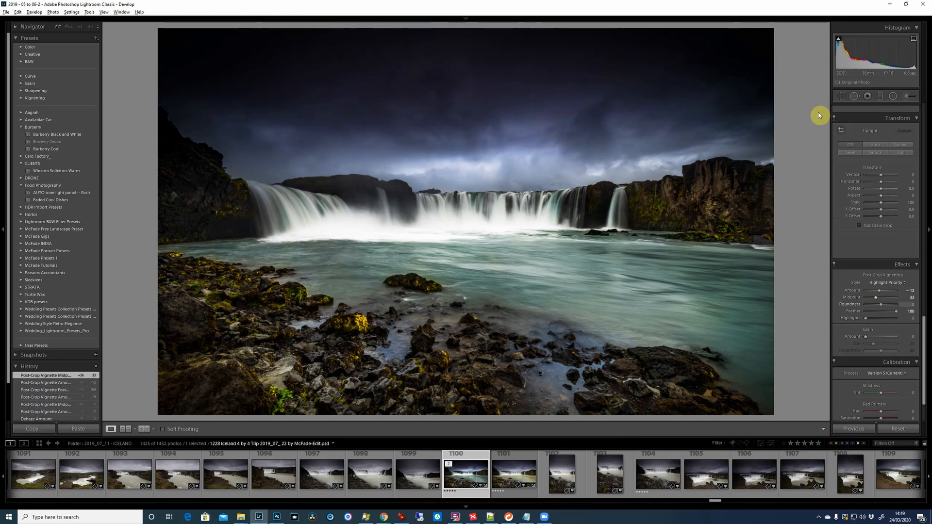
pyautogui.click(841, 96)
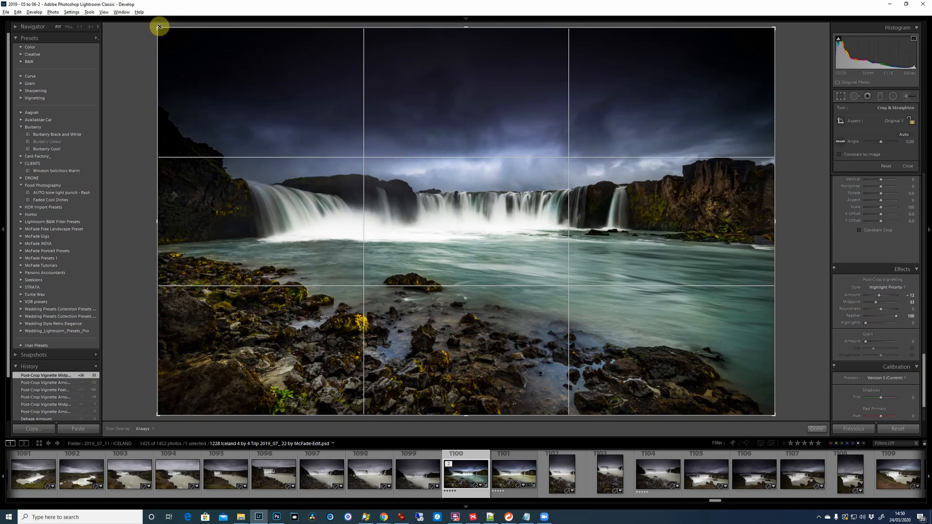
pyautogui.moveTo(159, 26); pyautogui.dragTo(160, 40)
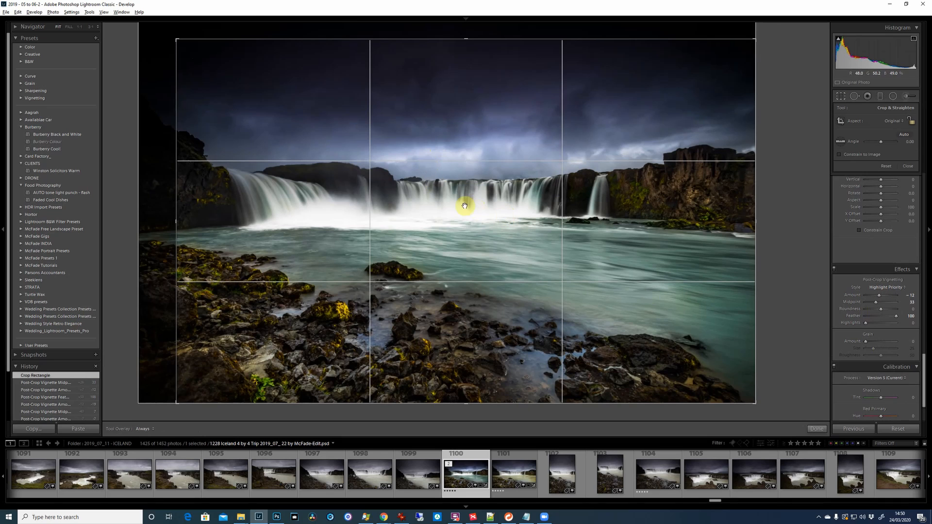
pyautogui.press('r')
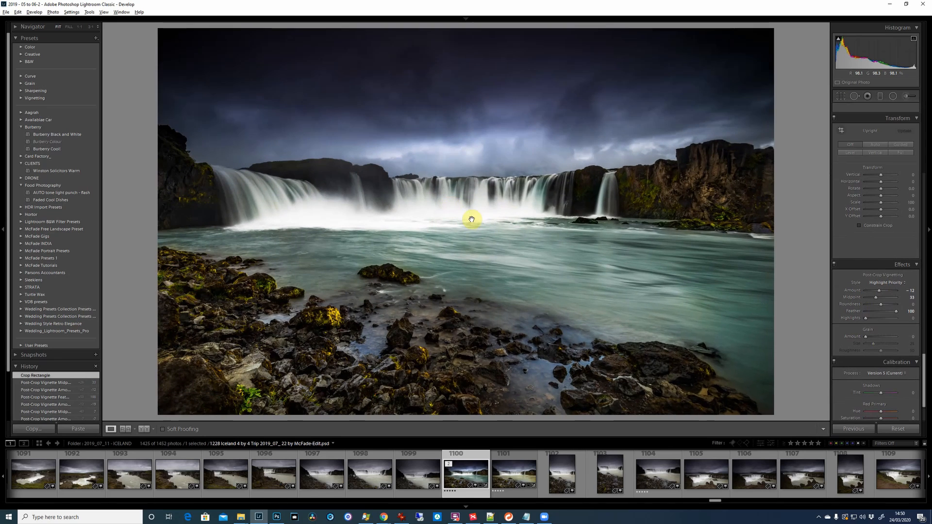
pyautogui.hotkey('ctrl', 'z')
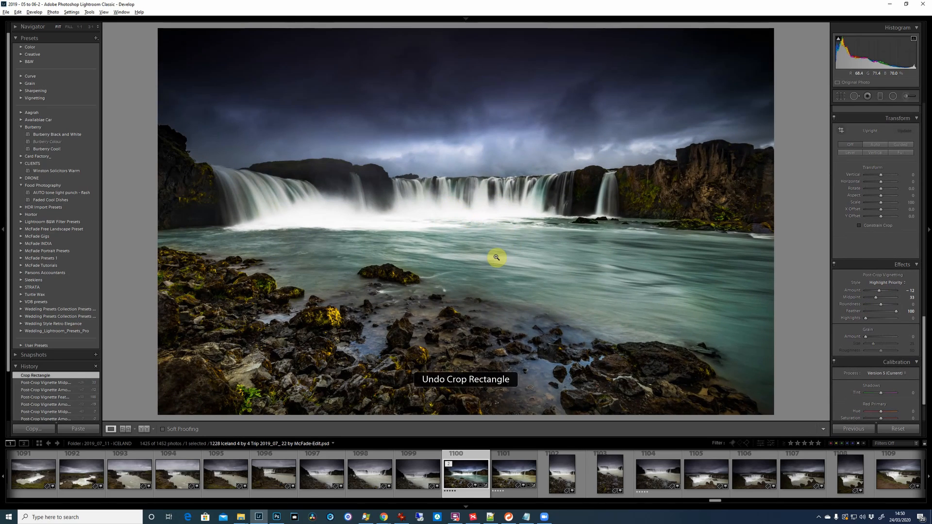
# Crop the waterfall photo slightly tighter at its original aspect ratio, trimming the dark sky and the left cliff edge.
pyautogui.press('r')
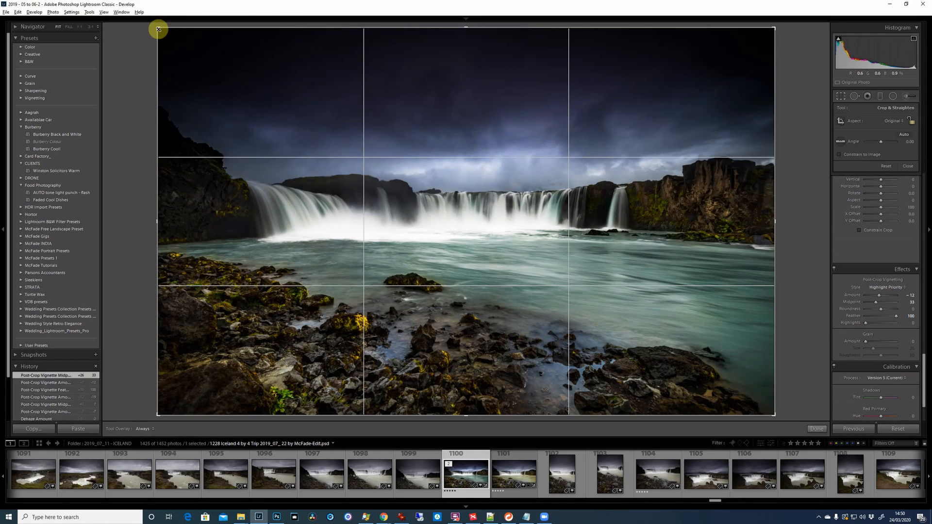
pyautogui.moveTo(158, 29); pyautogui.dragTo(166, 37)
pyautogui.press('r')
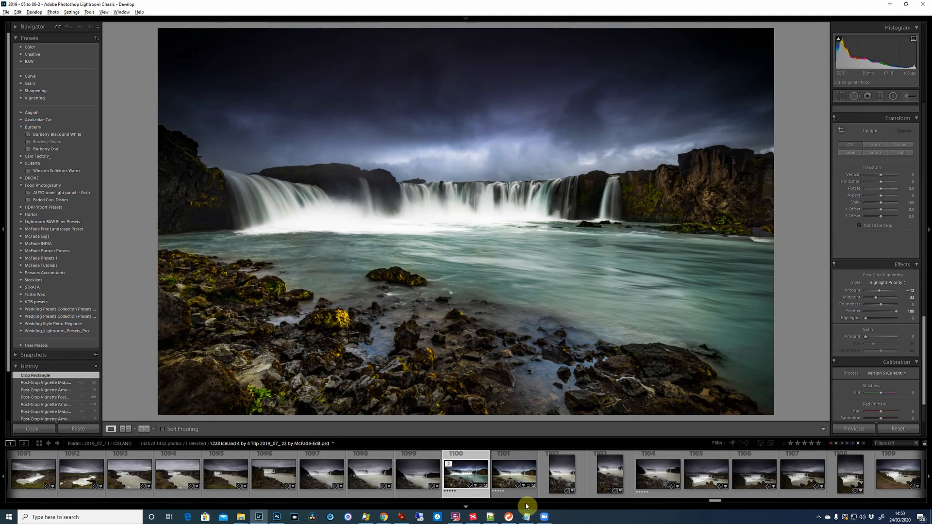
pyautogui.click(456, 519)
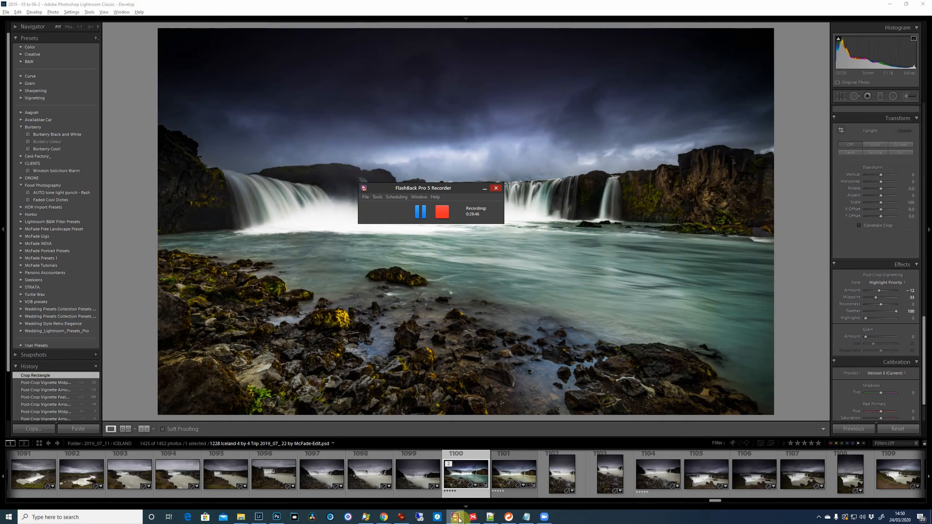